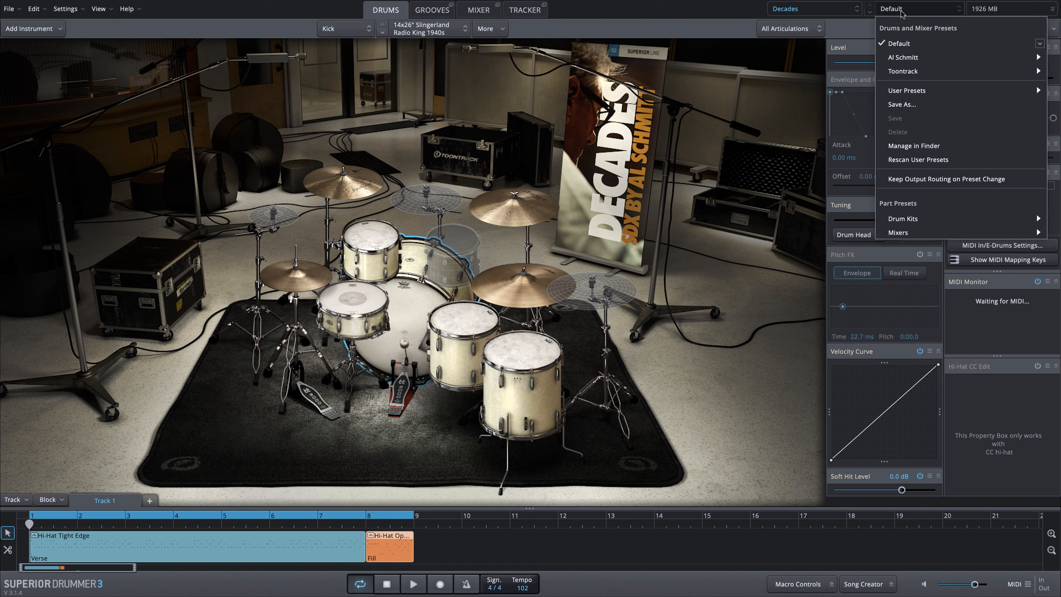
Load the Toontrack drums and mixer preset Towel Parallel for the Decades kit.
mouse_move(903, 74)
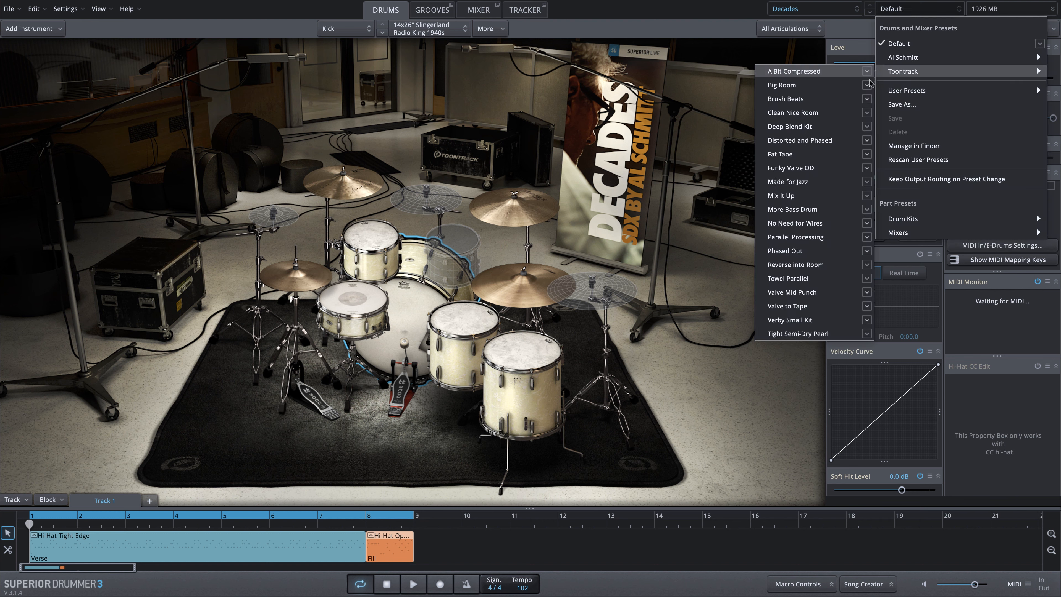
left_click(819, 279)
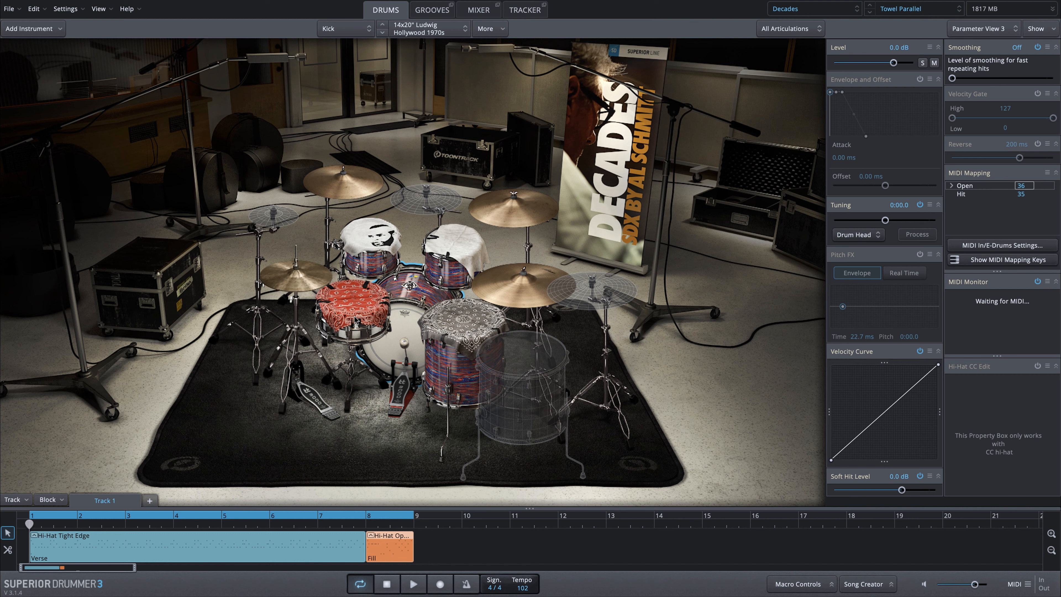
Inspect the towel-damped drums and the preset's mixer channels, and play back the groove.
left_click(342, 298)
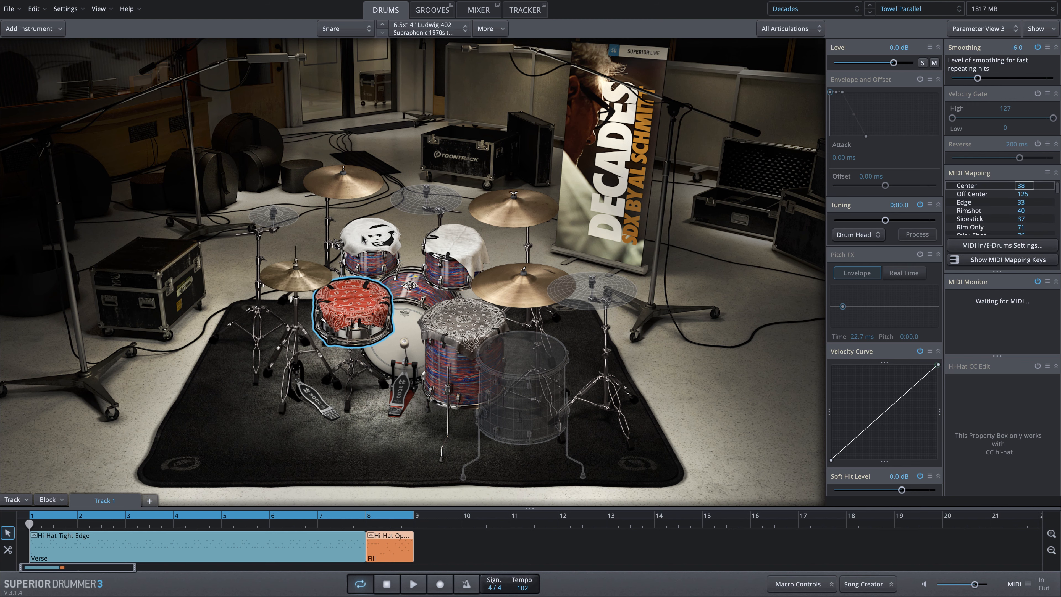
left_click(382, 263)
left_click(473, 10)
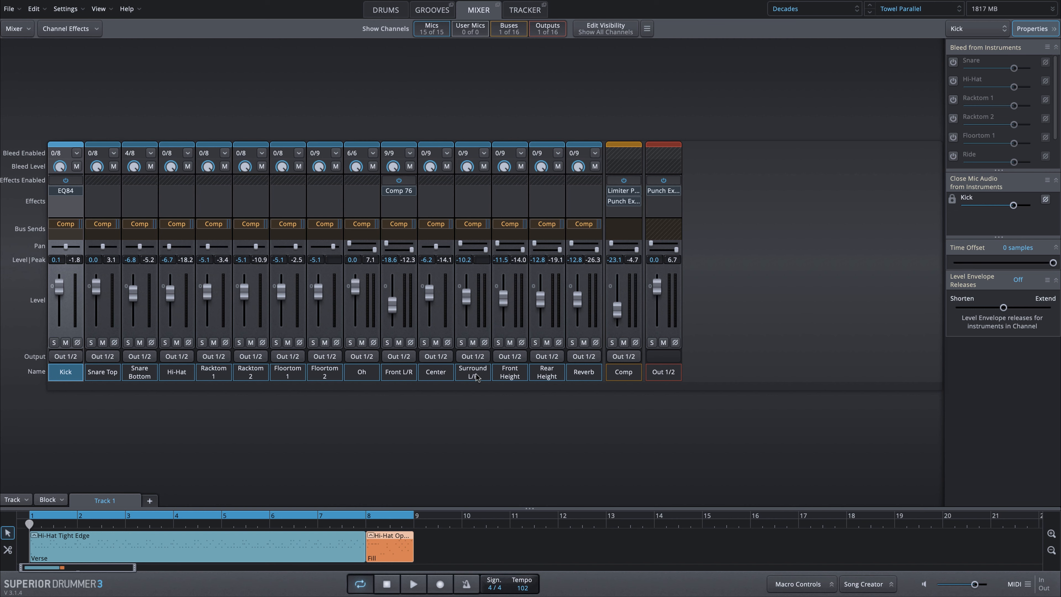
left_click(386, 10)
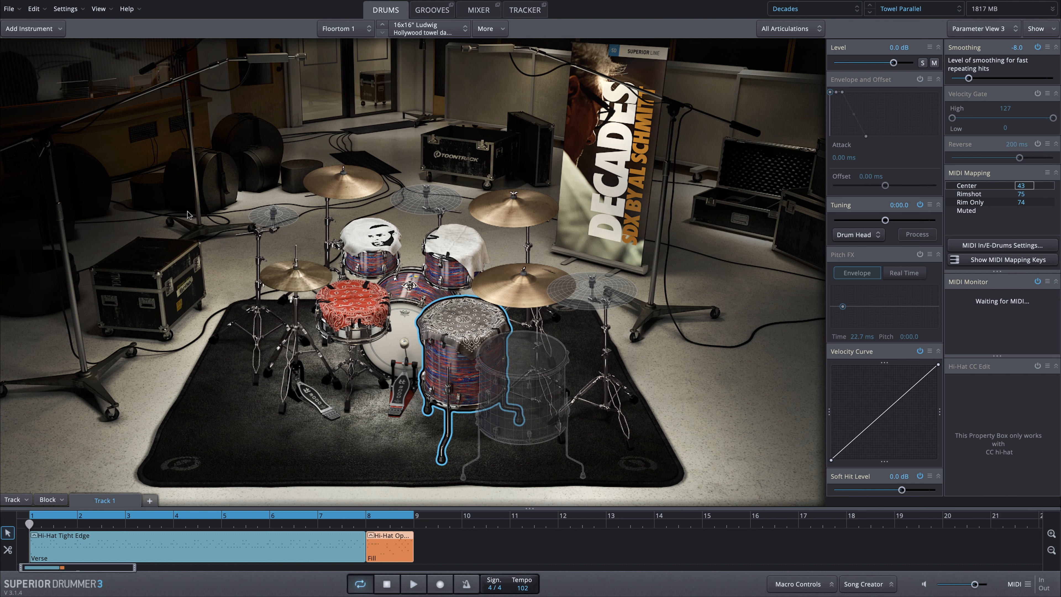
key("space")
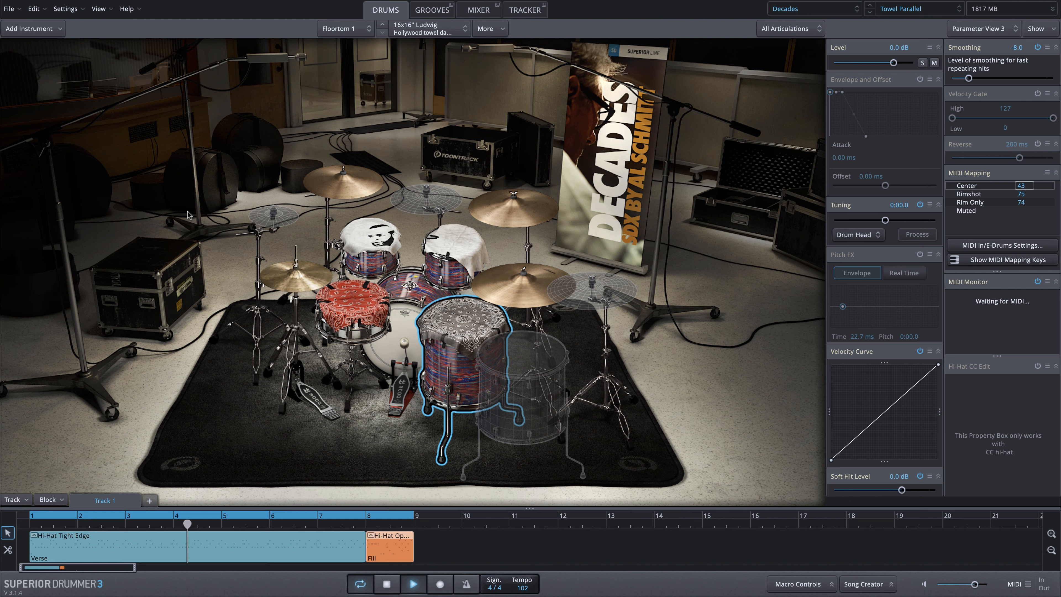
key("space")
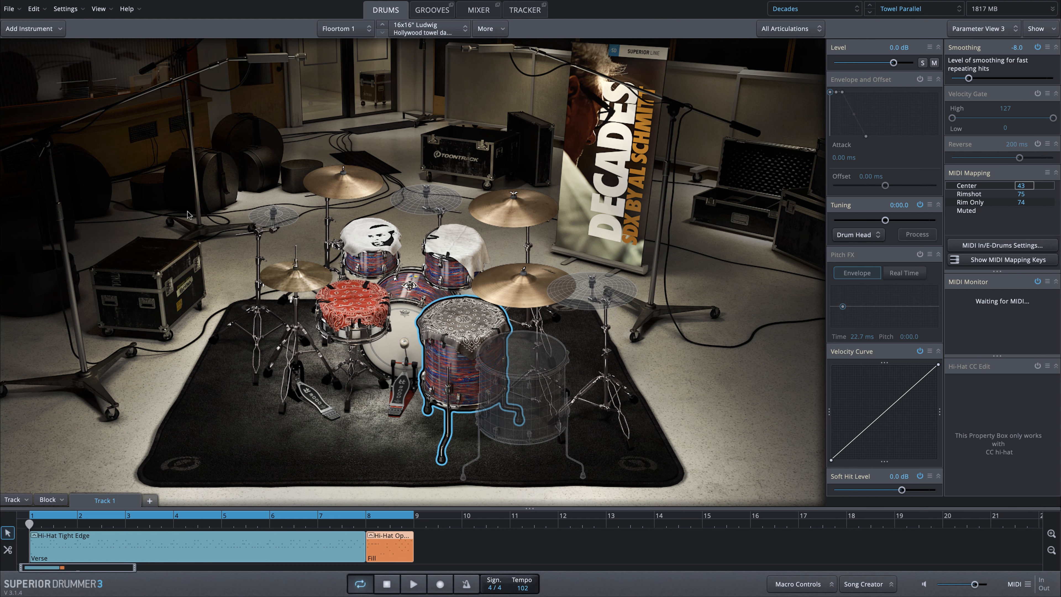
Stack the Rimshot articulation of the towel-damped 6.5x14" Ludwig 402 Supraphonic onto the snare's Center articulation.
left_click(361, 288)
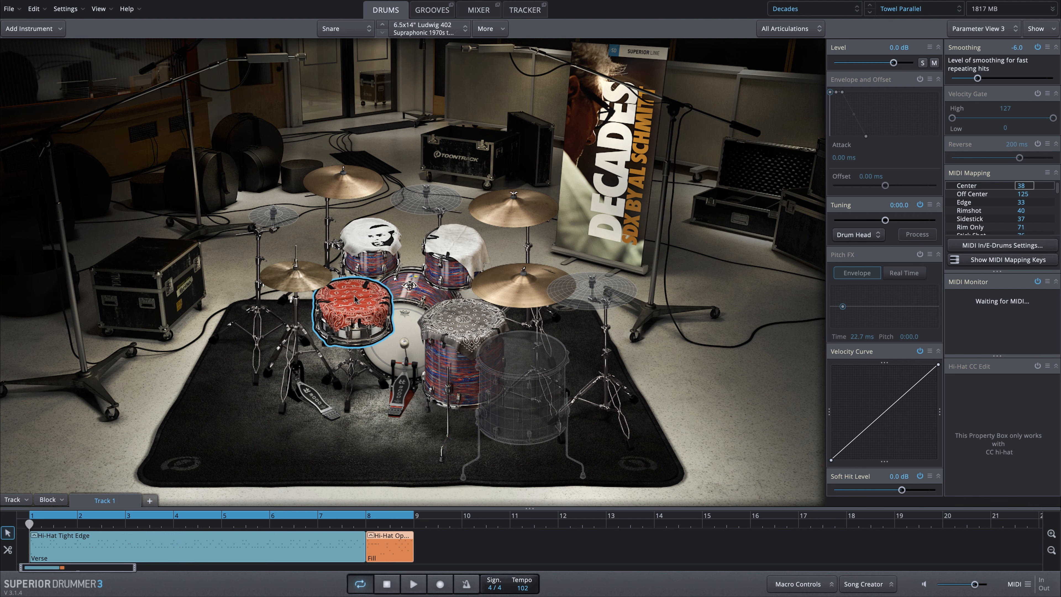
left_click(492, 30)
mouse_move(596, 70)
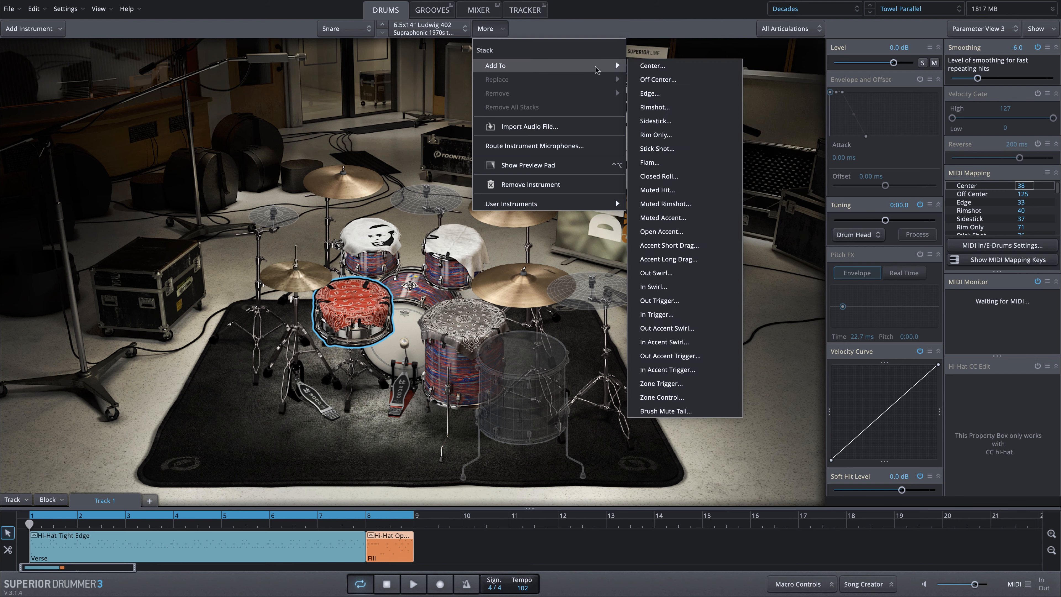
left_click(658, 67)
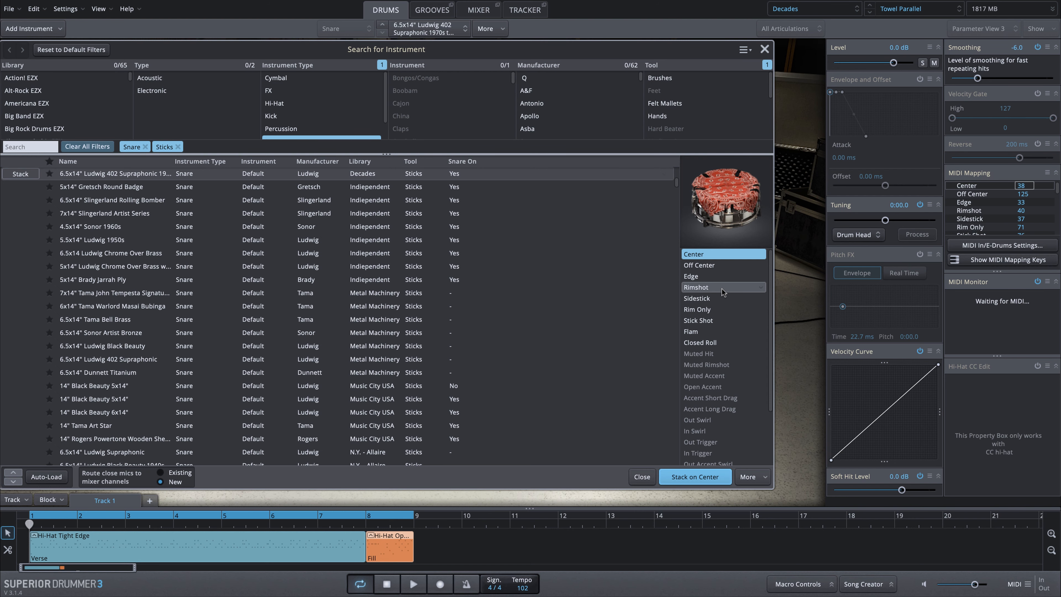
left_click(722, 289)
left_click(695, 476)
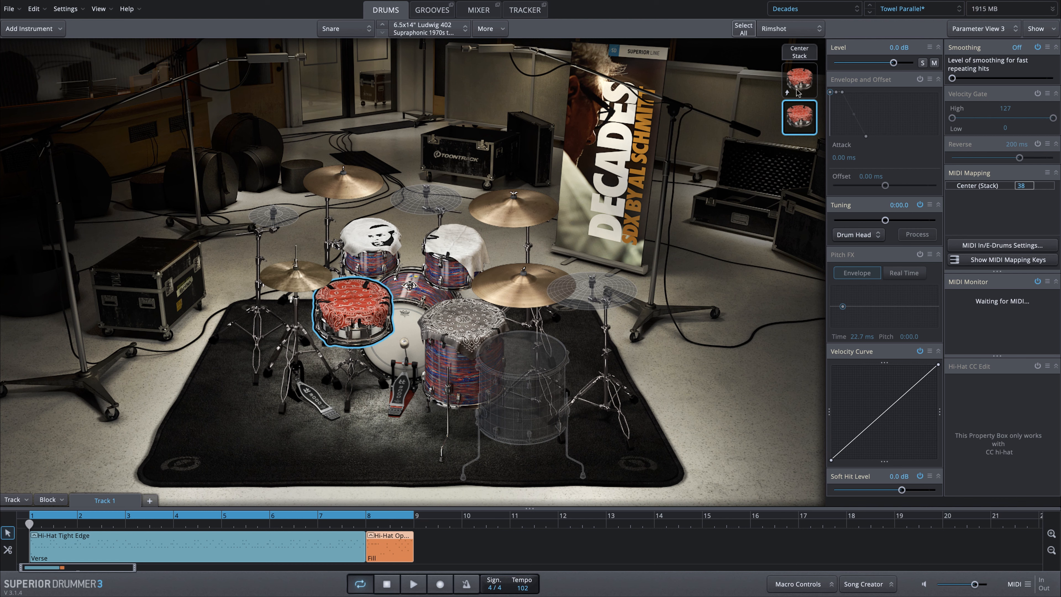
Check both layers of the snare's Center stack, select the whole stack and listen to the groove.
left_click(797, 75)
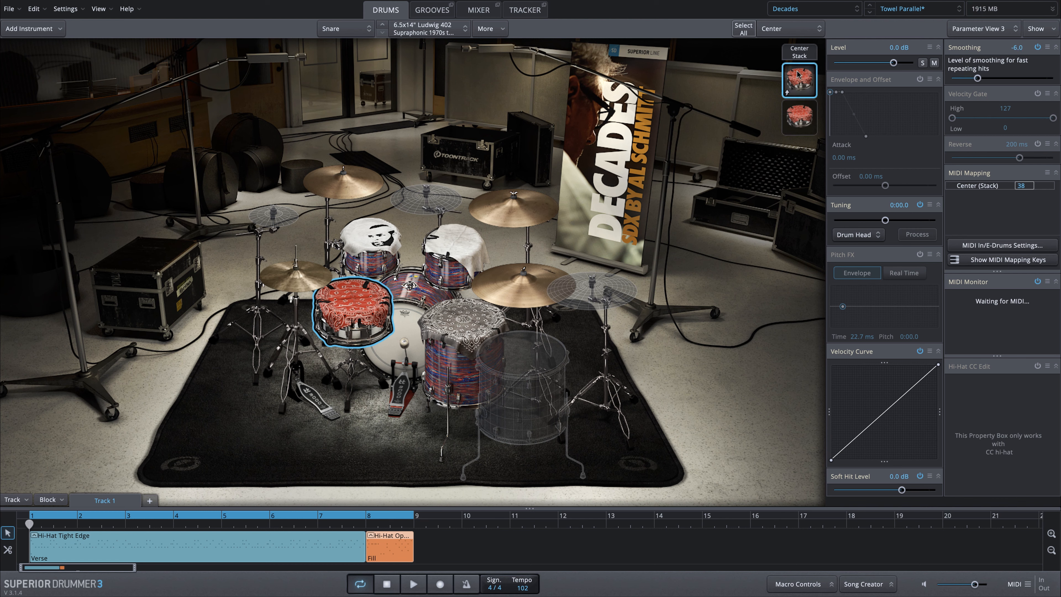
left_click(804, 108)
left_click(806, 56)
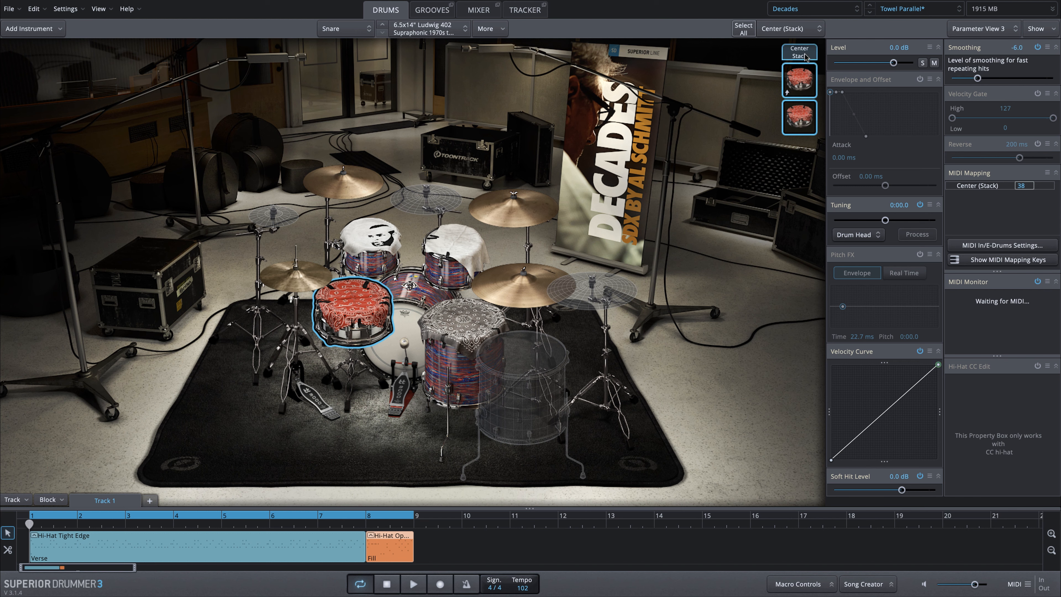
key("space")
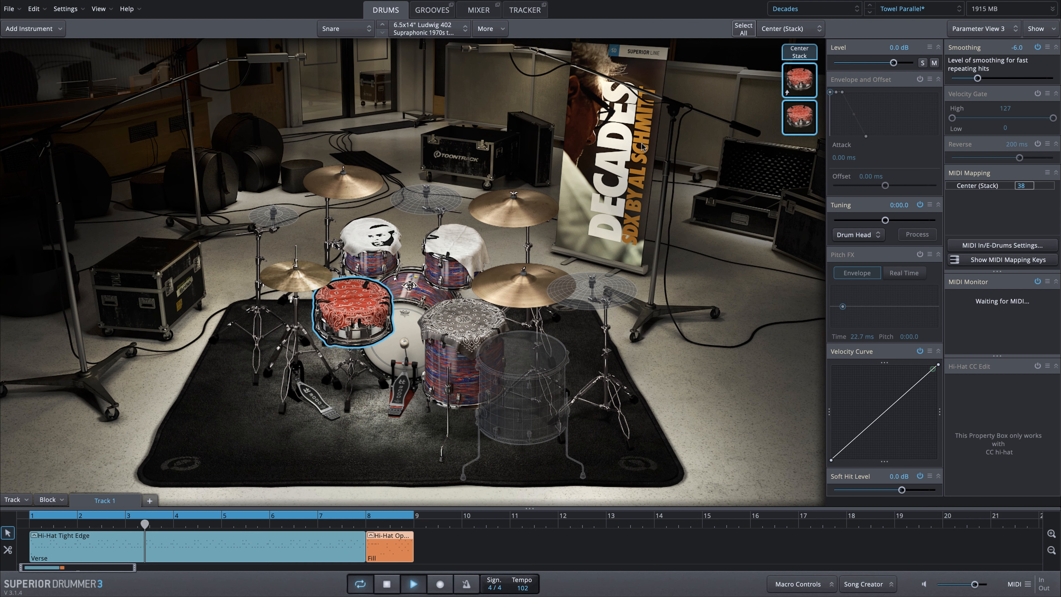
key("space")
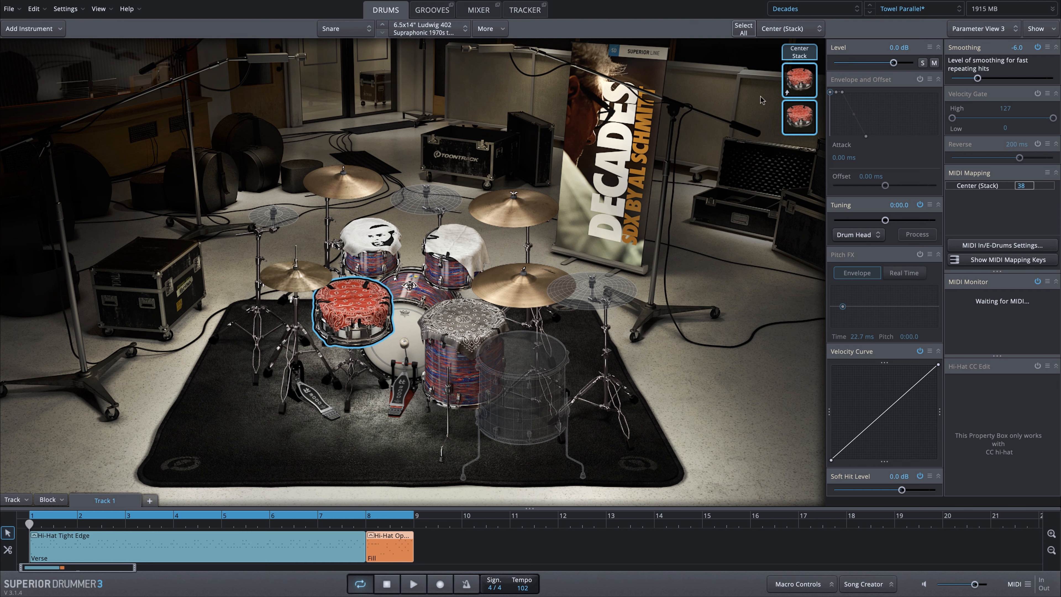
Select the stacked Rimshot on its own and audition it at different hit strengths in the preview pad.
mouse_move(629, 146)
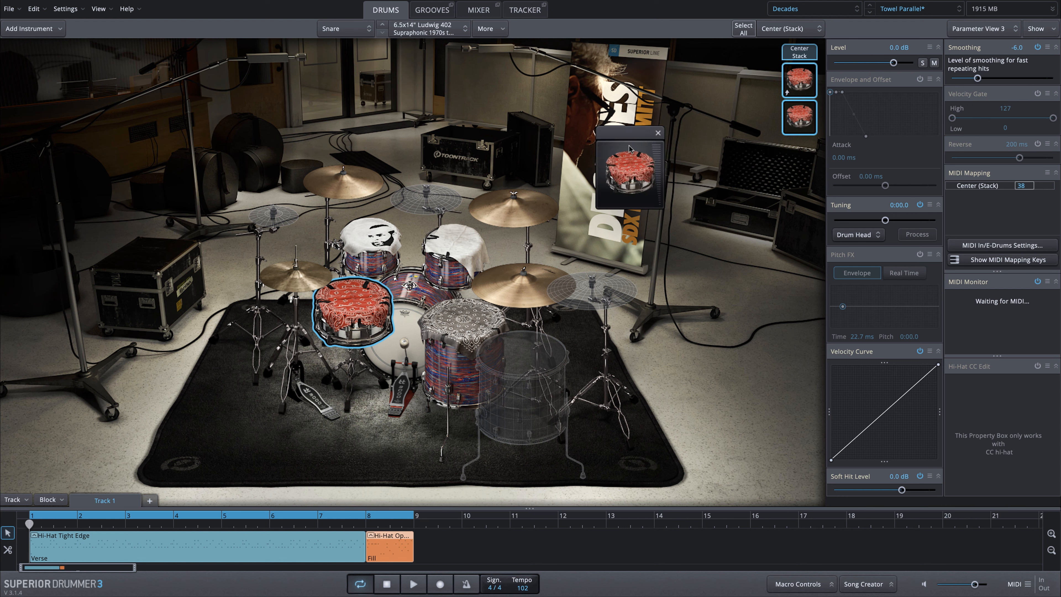
left_click(779, 30)
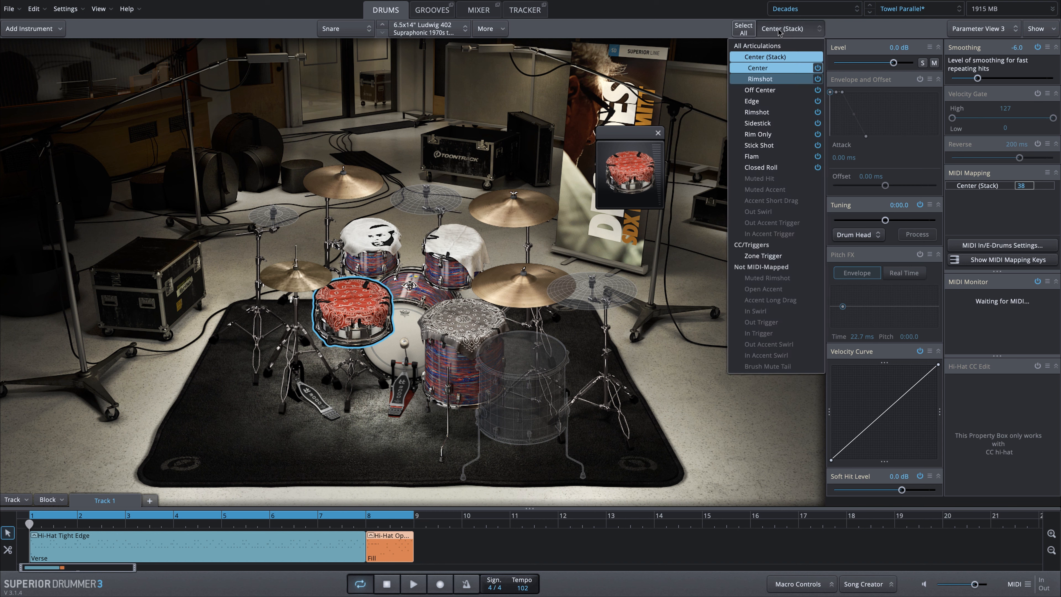
left_click(776, 79)
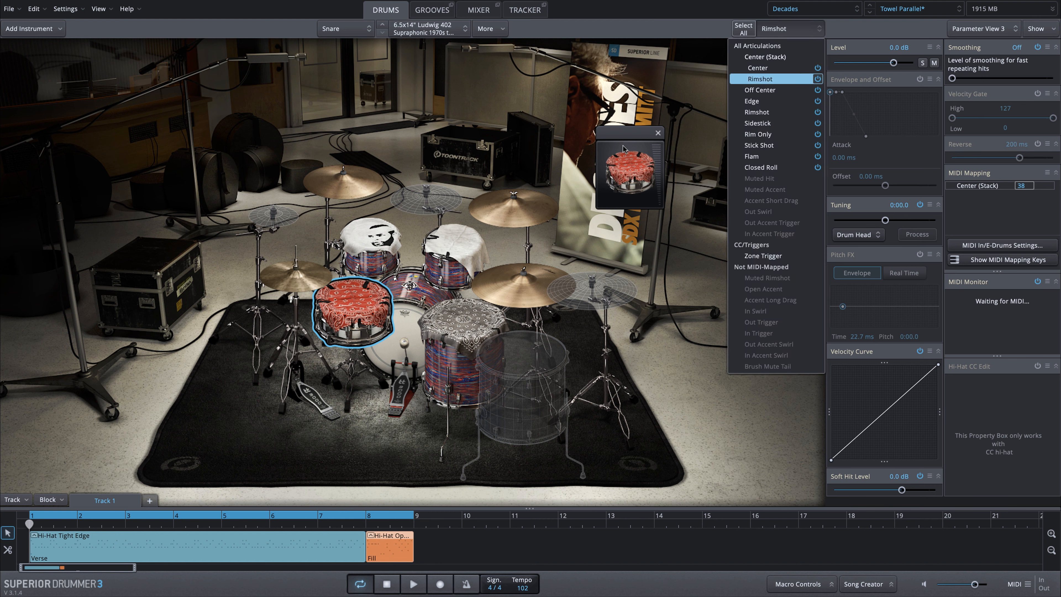
left_click(626, 160)
left_click(627, 161)
left_click(632, 190)
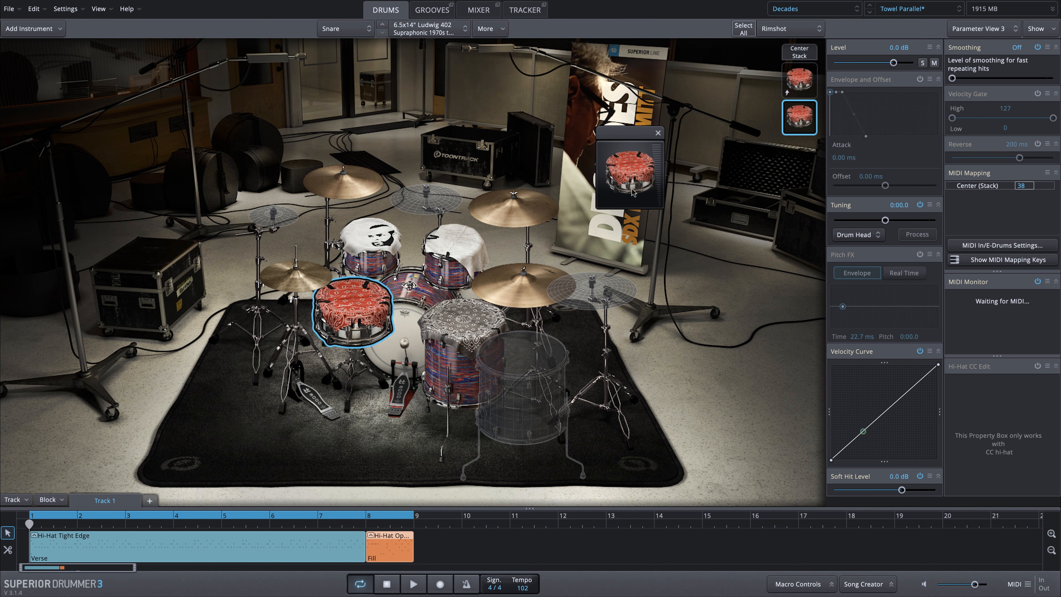
left_click(632, 189)
left_click(630, 180)
left_click(630, 178)
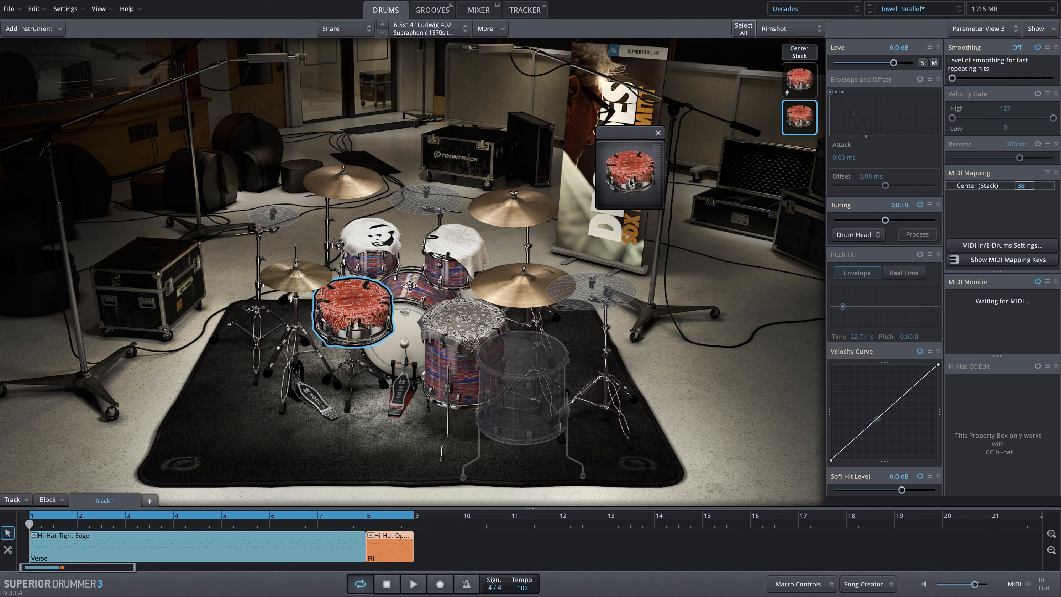
left_click(628, 176)
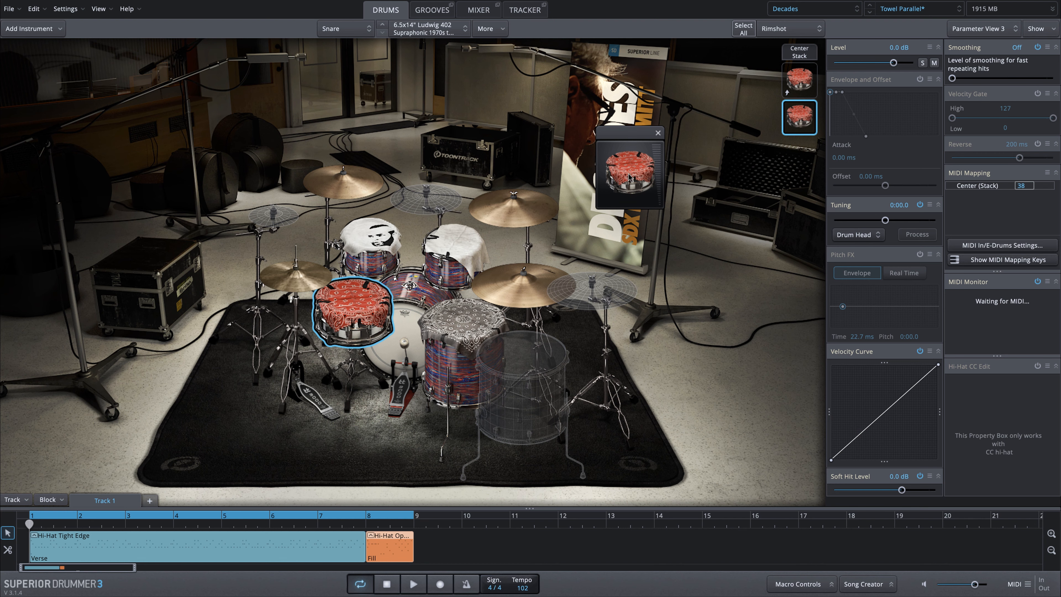
left_click(657, 133)
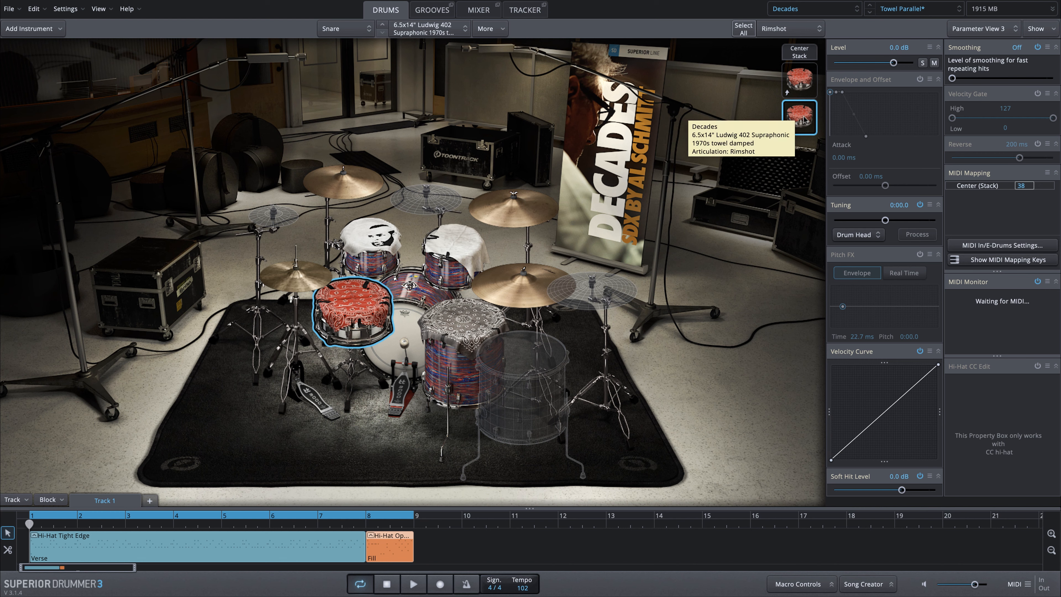
Set the low Velocity Gate limit of the stacked Rimshot to 106 and play back the groove.
left_click_drag(952, 118, 1037, 143)
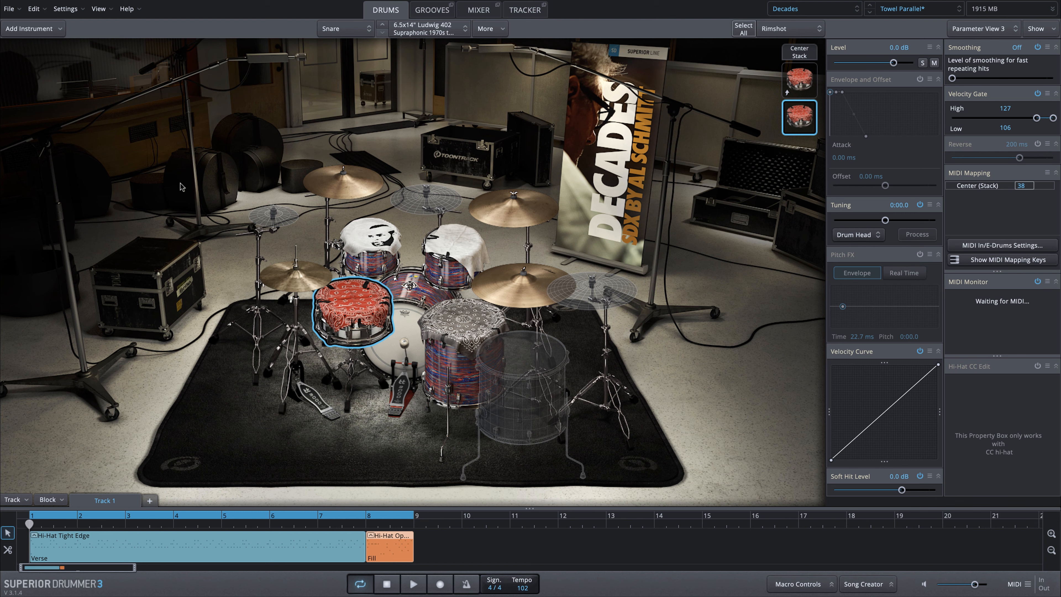
key("space")
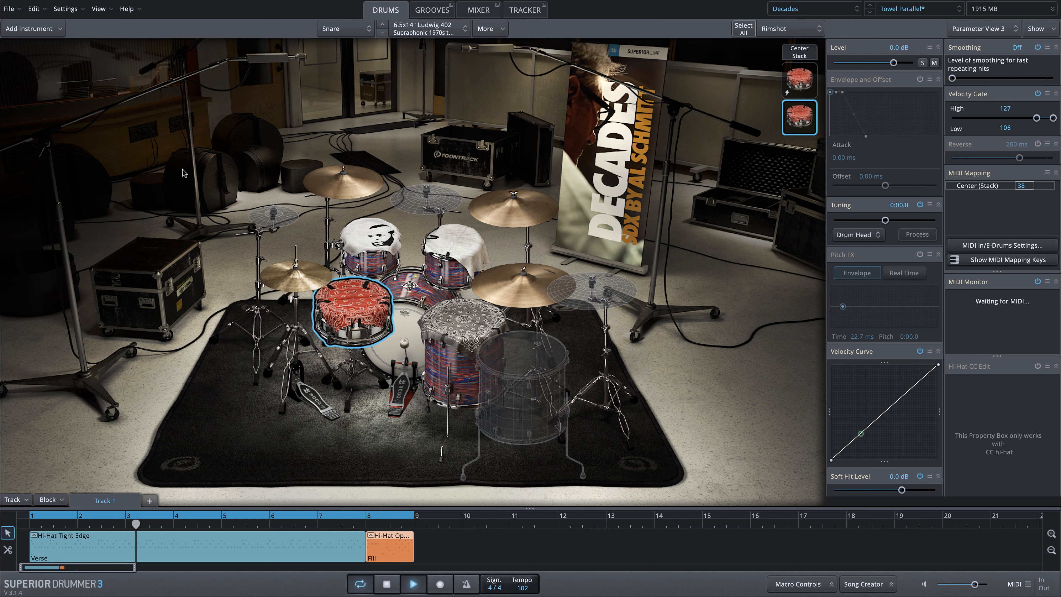
key("space")
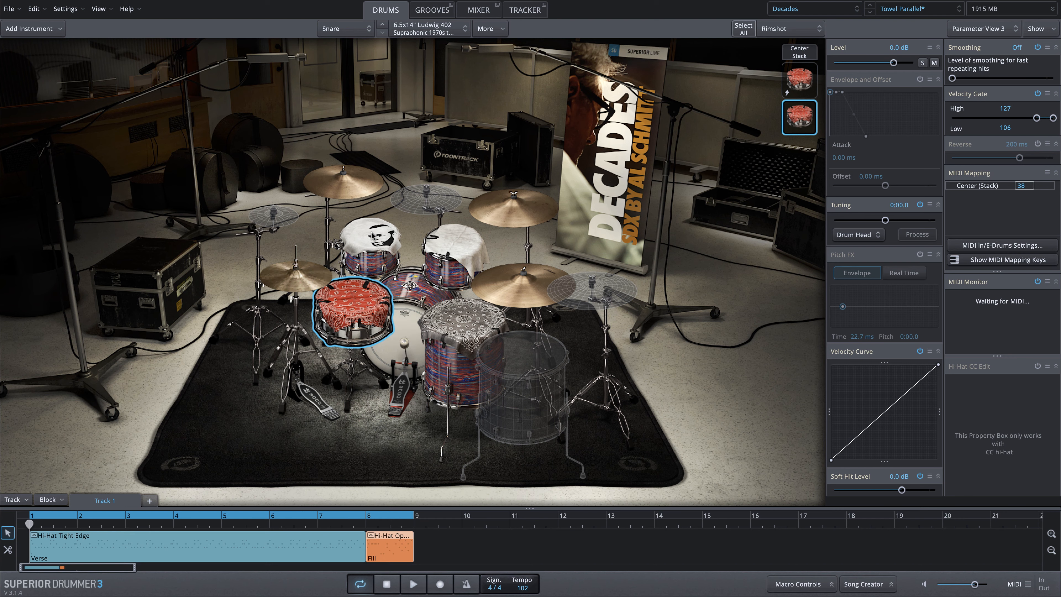
Add the Center articulation of an undamped snare as a third layer in the snare's Center stack.
left_click(490, 29)
mouse_move(614, 88)
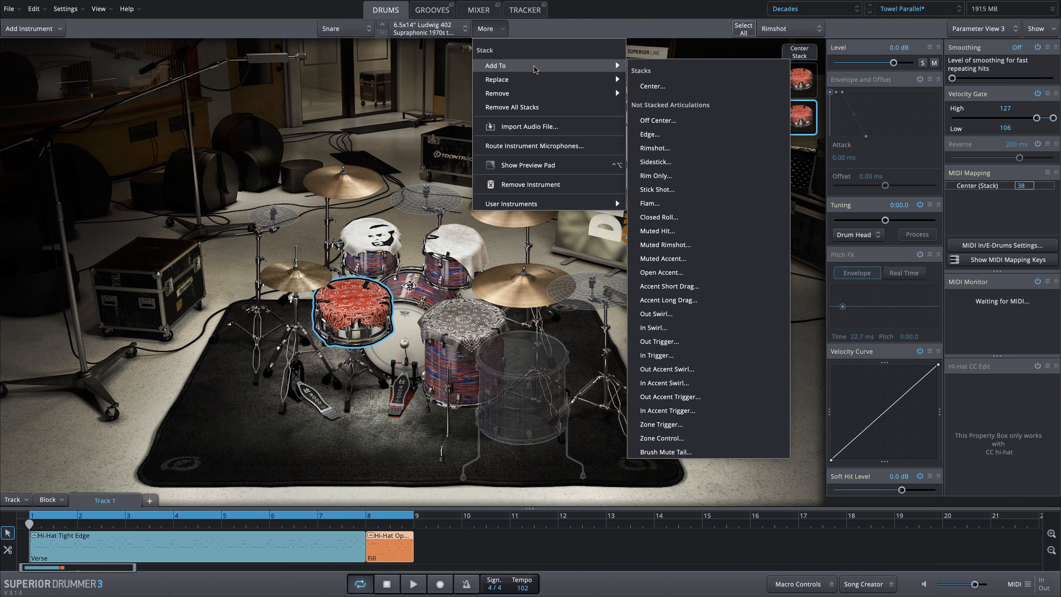
left_click(668, 86)
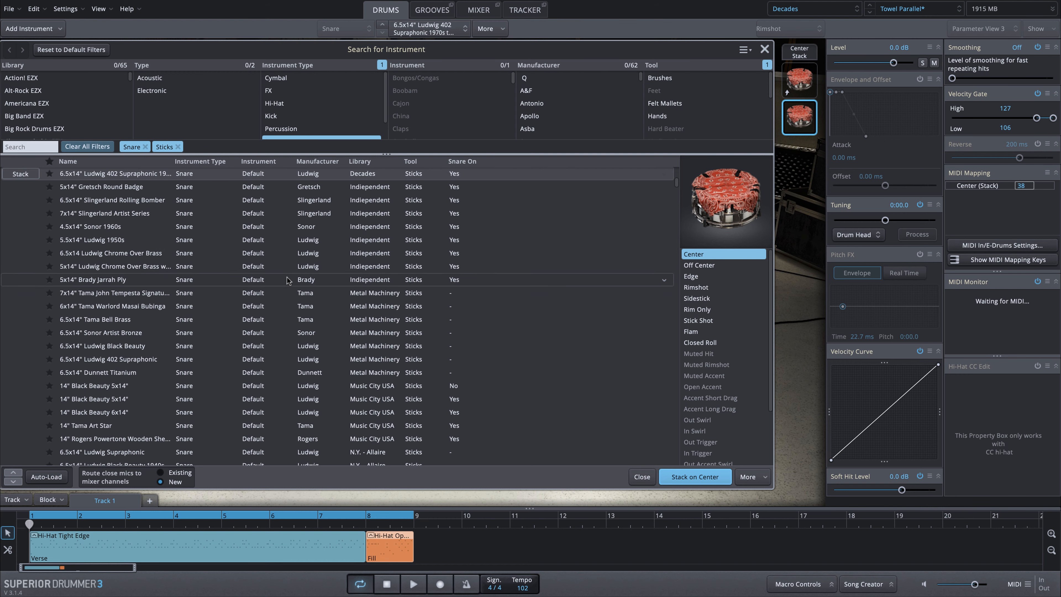
scroll(287, 280, "up", 6)
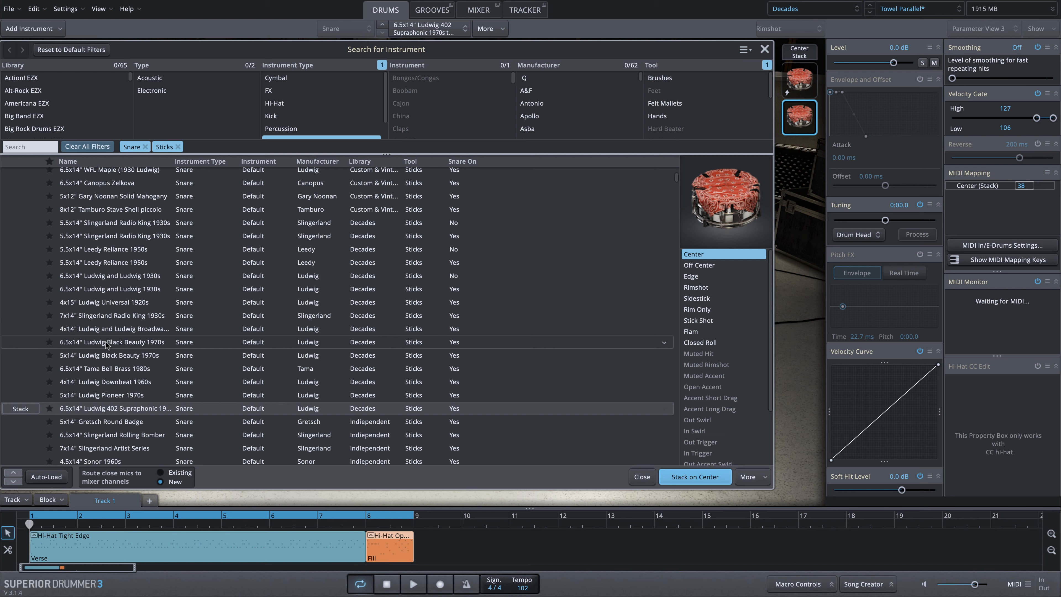
left_click(710, 476)
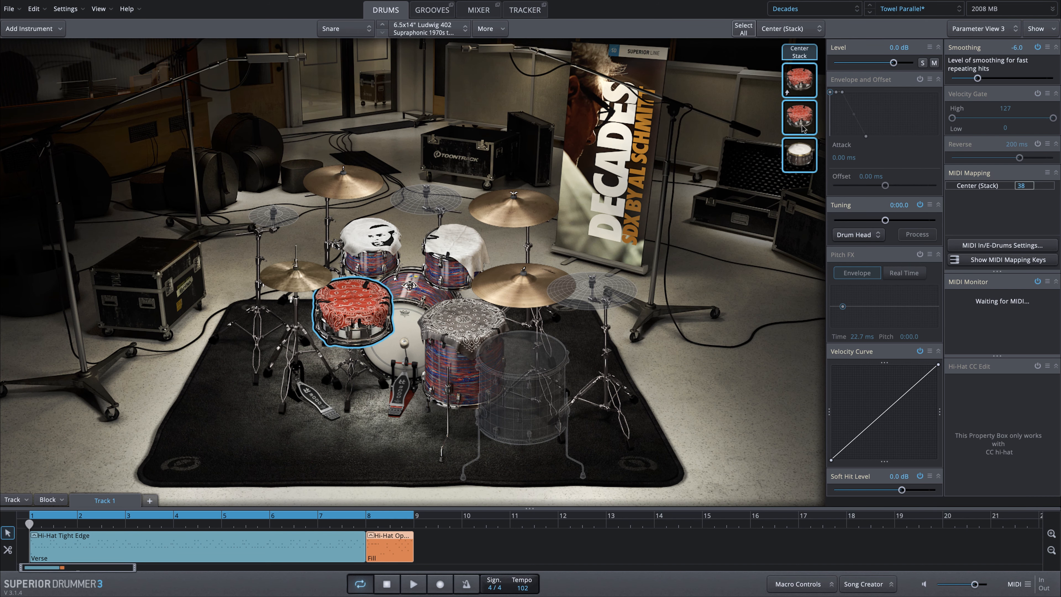
Go through the three layers of the Center stack, select the whole stack and play back the groove.
left_click(803, 149)
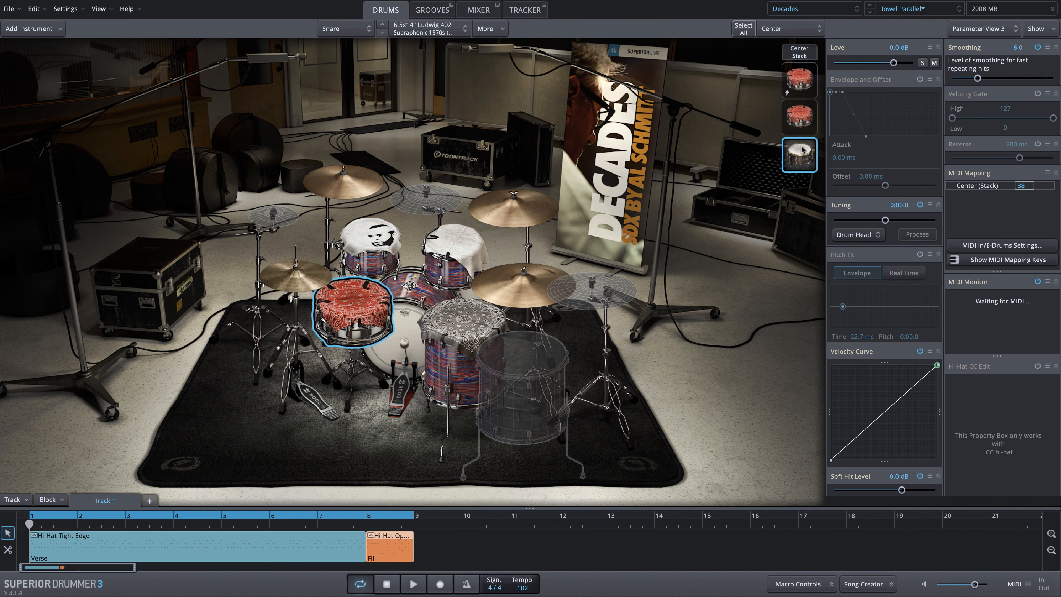
left_click(802, 116)
left_click(805, 74)
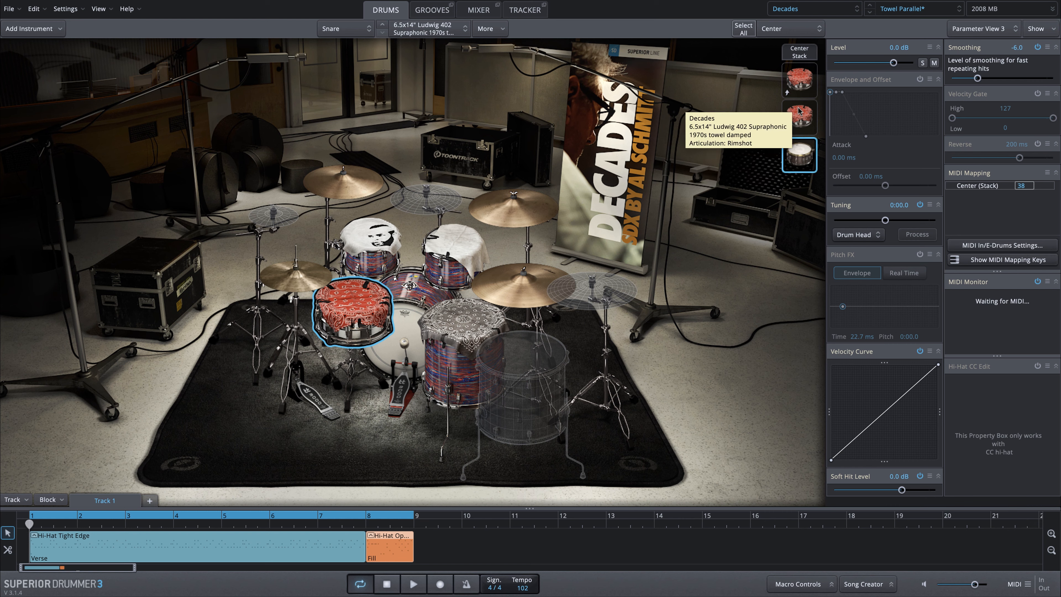
left_click(803, 146)
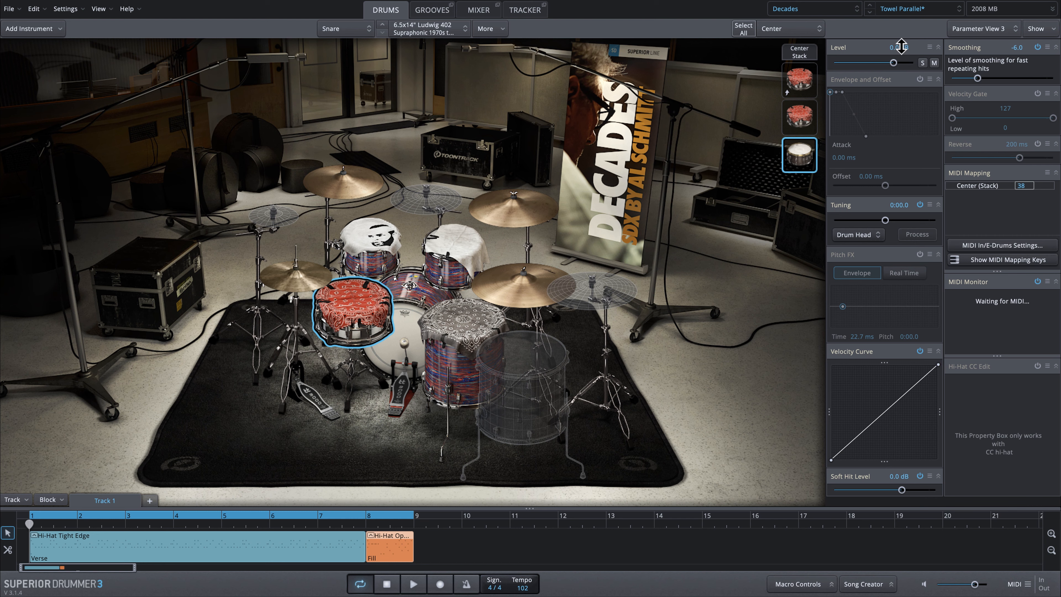
left_click_drag(901, 45, 901, 52)
left_click(800, 147)
left_click(801, 109)
left_click(805, 74)
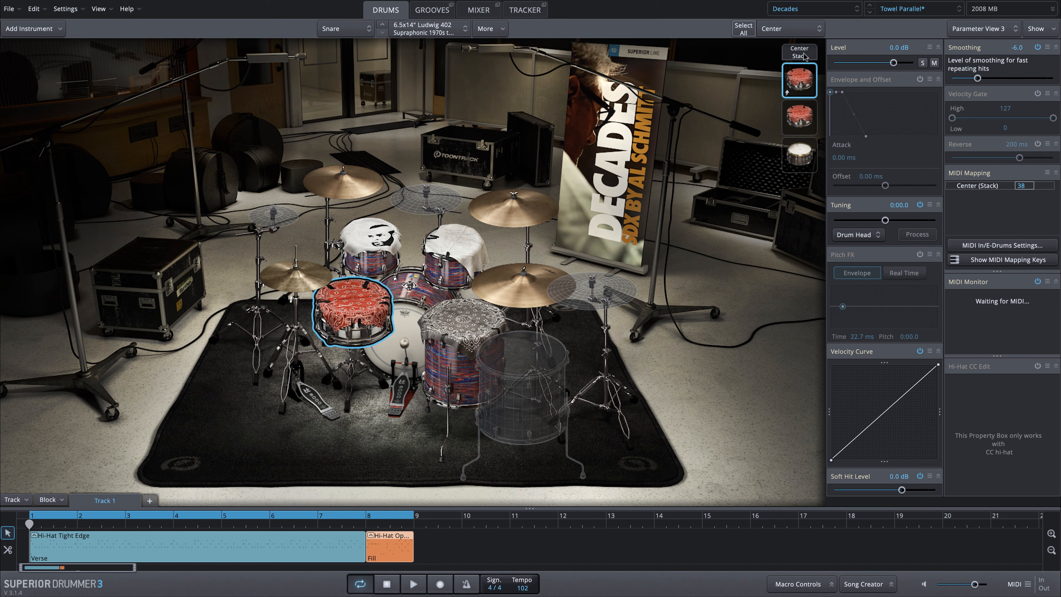
left_click(804, 56)
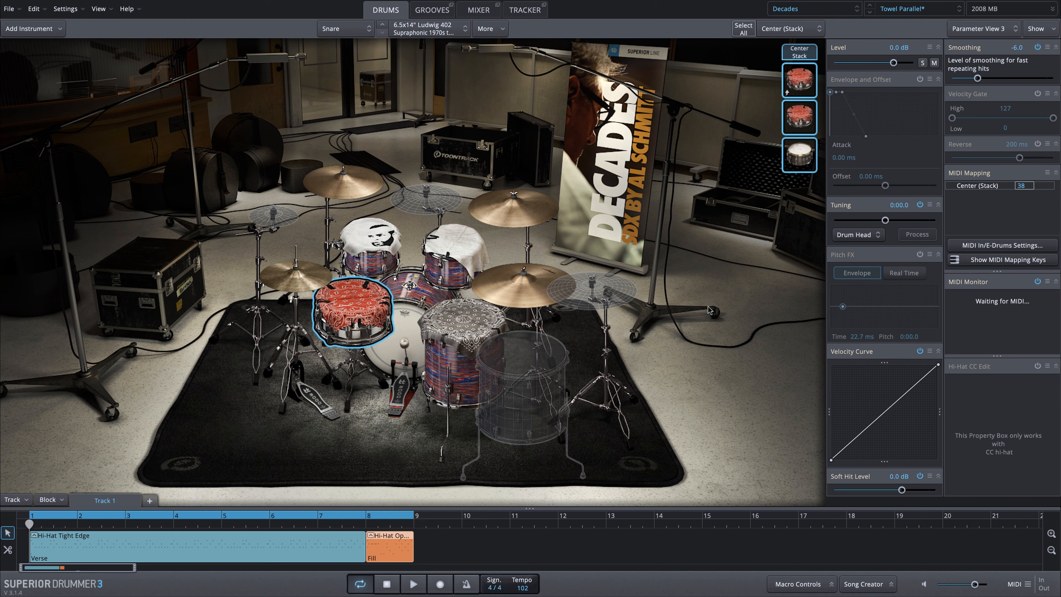
key("space")
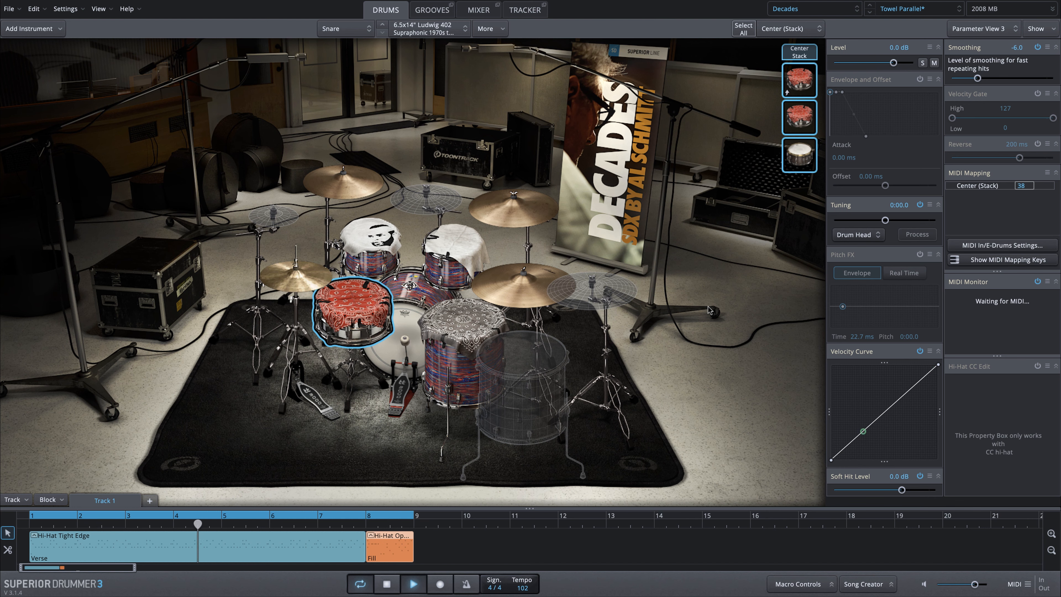
Stop the groove and select the kick drum.
key("space")
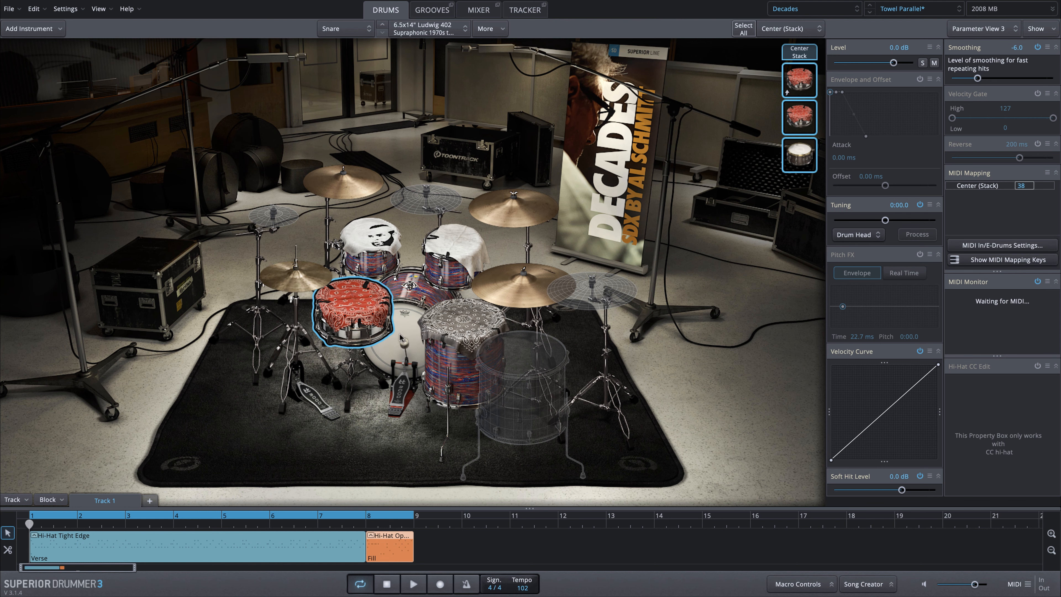
left_click(402, 338)
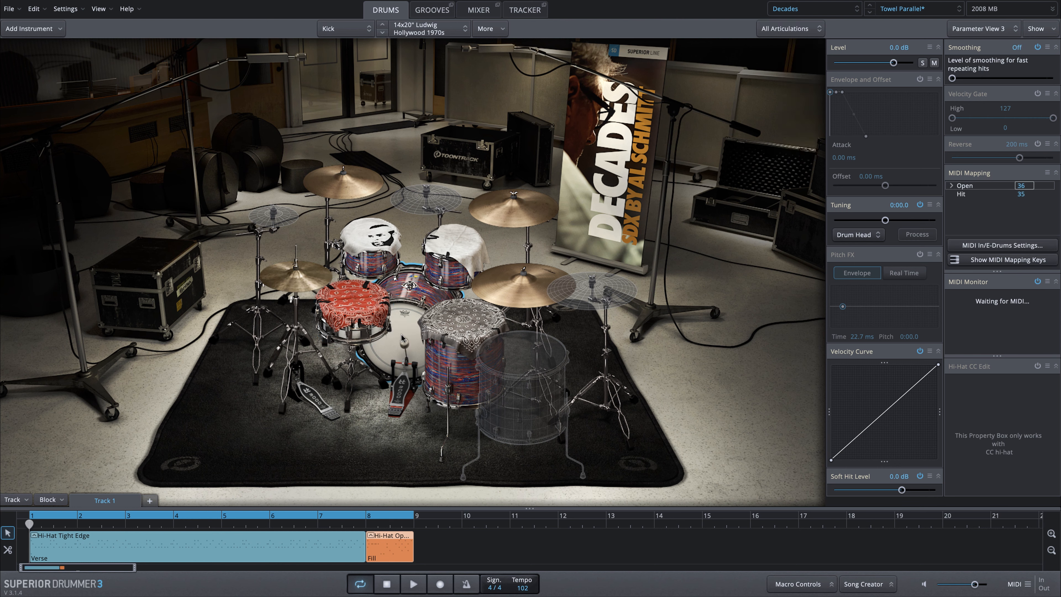
left_click(496, 34)
mouse_move(535, 65)
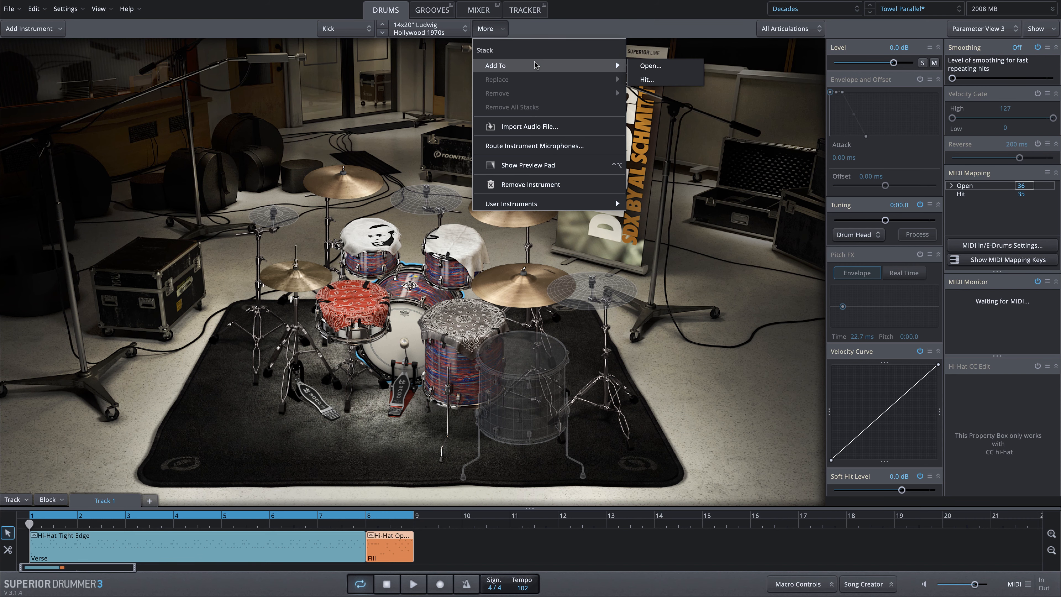
left_click(635, 67)
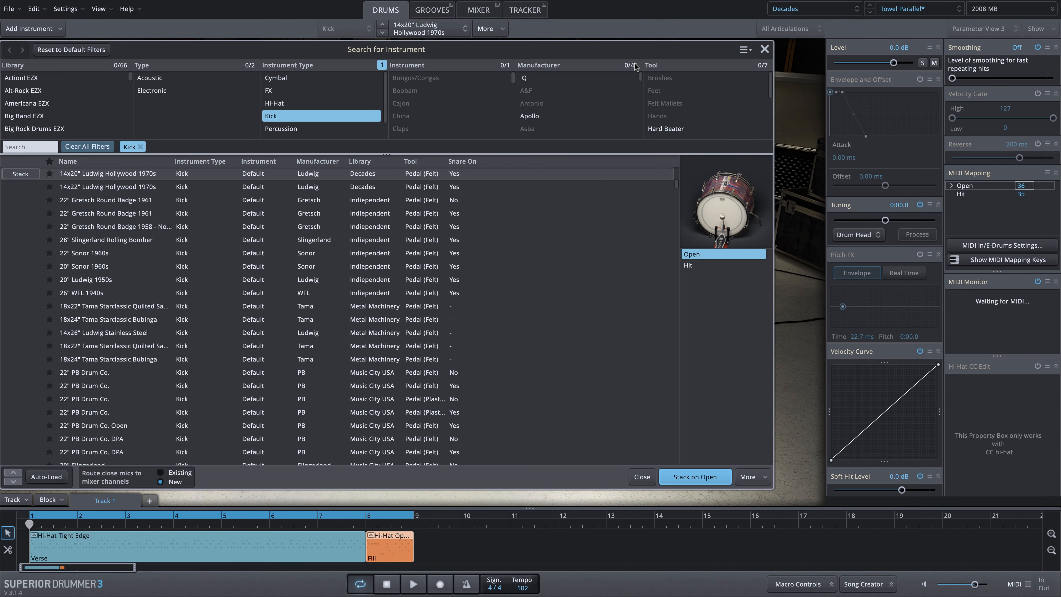
left_click(764, 50)
Check in the Verse block's Grid Editor which kick articulation the groove plays.
double_click(245, 556)
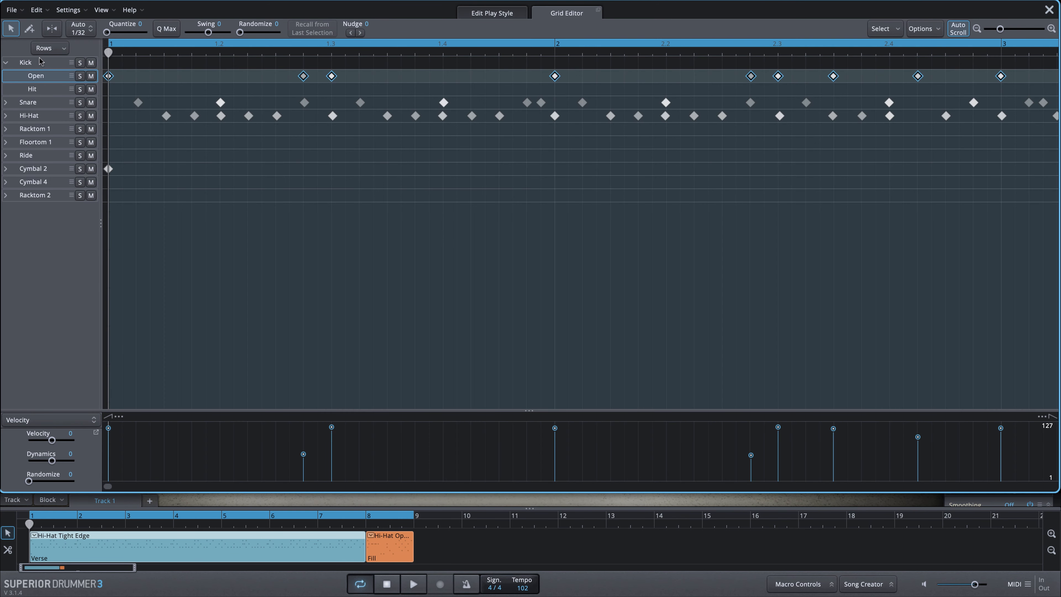
left_click(5, 62)
left_click(1049, 9)
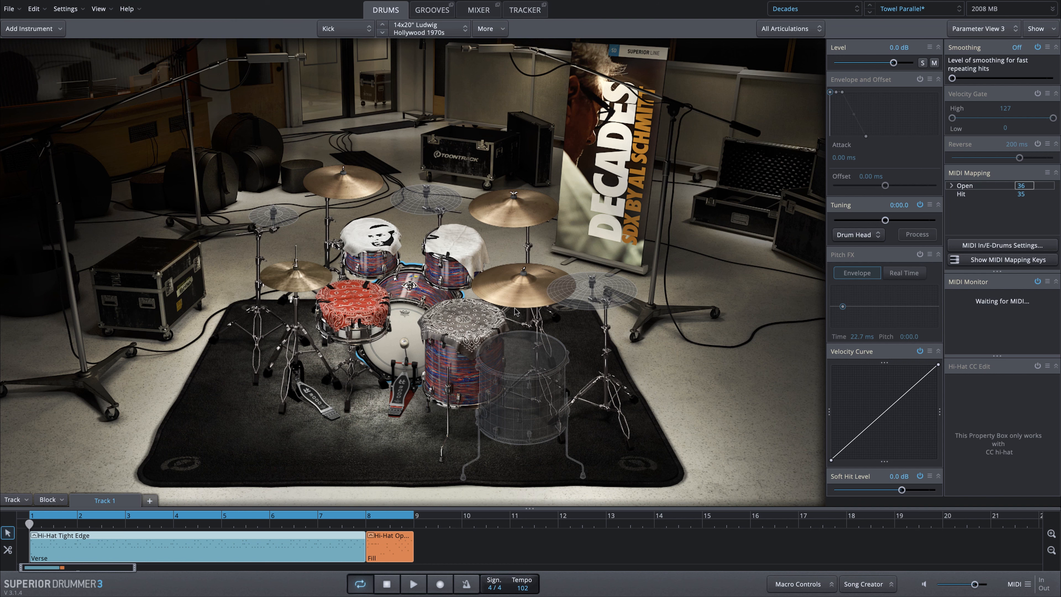
Stack the Open articulation of the 14x26" Leedy Calfskin Dampened 1930s kick with Snare On set to No onto the kick's Open articulation.
left_click(499, 28)
mouse_move(537, 66)
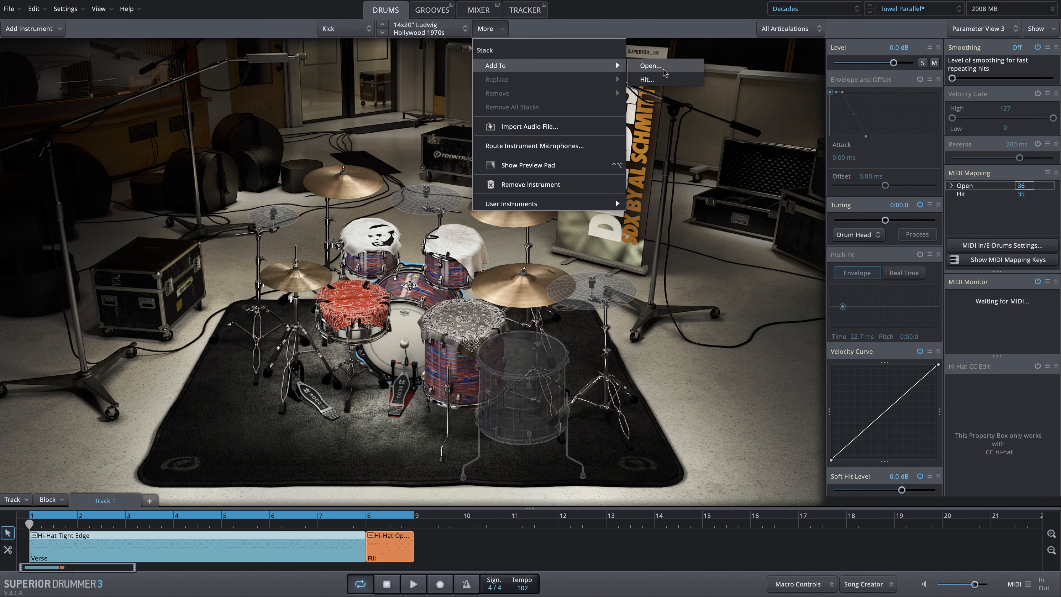
left_click(630, 88)
left_click(135, 314)
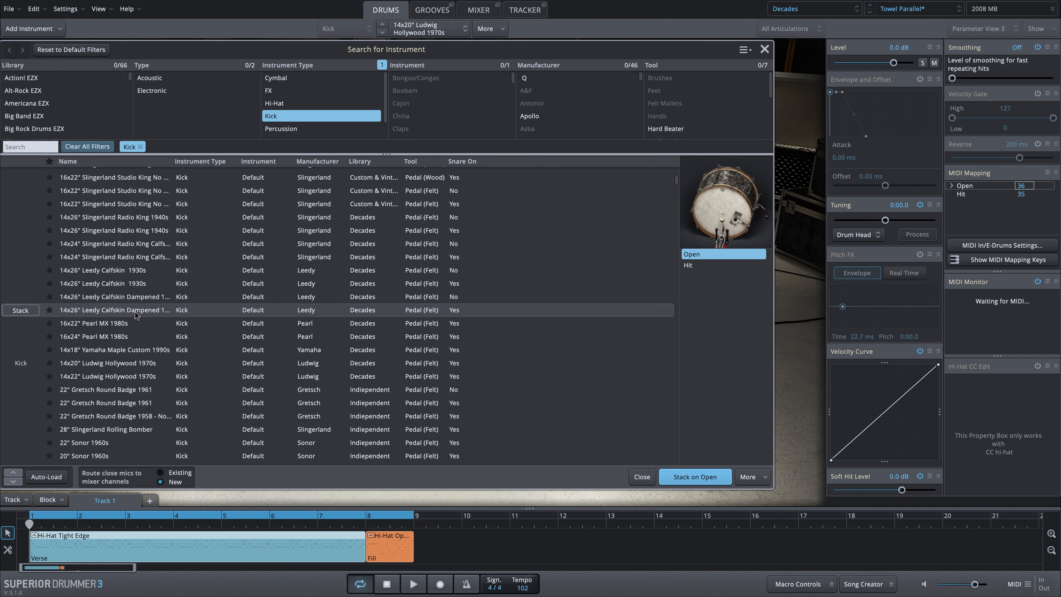
left_click(141, 298)
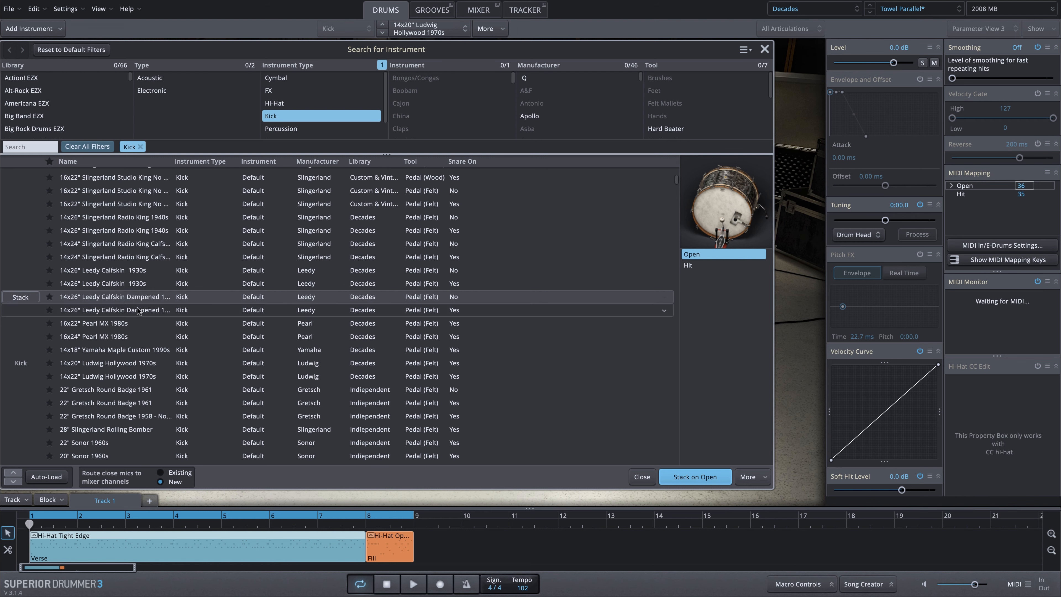
left_click(679, 483)
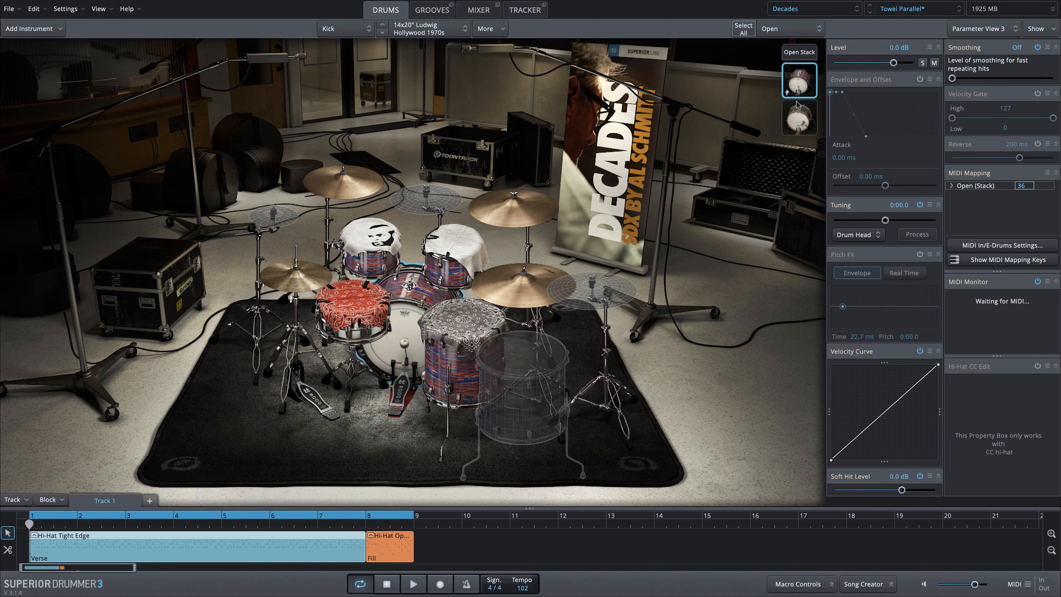
Try envelope attack times of 129 ms and 35.8 ms on the stacked Leedy kick, auditioning the whole stack, and return the attack to its start.
left_click(801, 52)
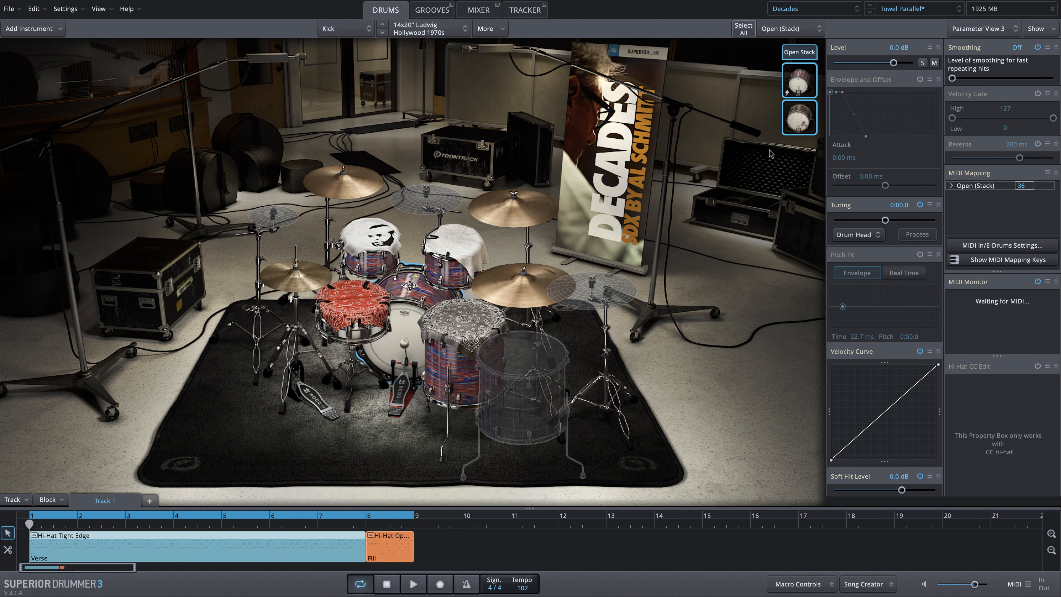
left_click(807, 116)
mouse_move(831, 93)
left_mouse_down()
mouse_move(841, 101)
mouse_move(844, 92)
left_mouse_up()
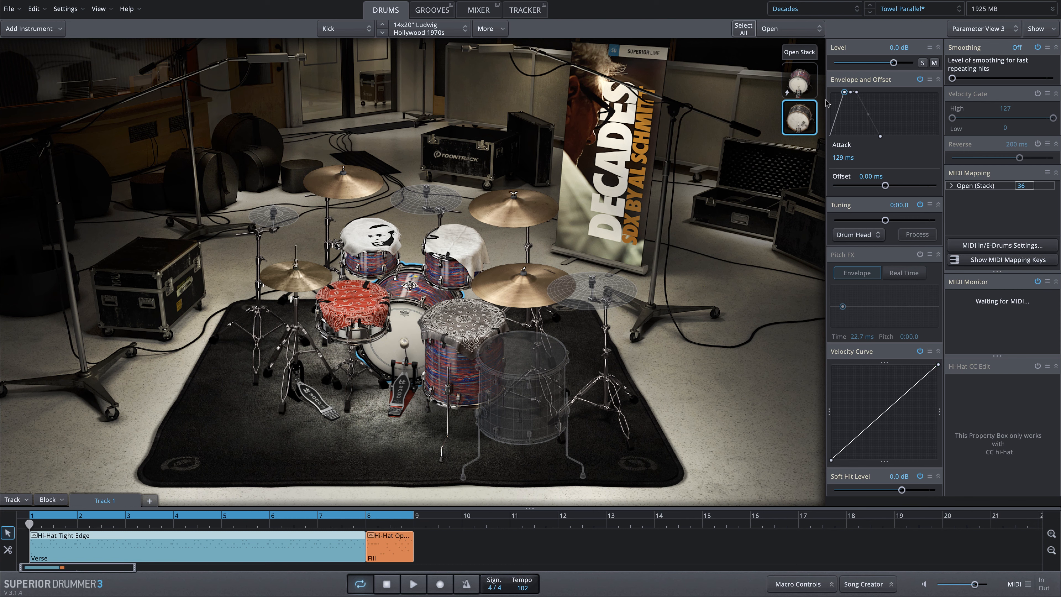
left_click(799, 54)
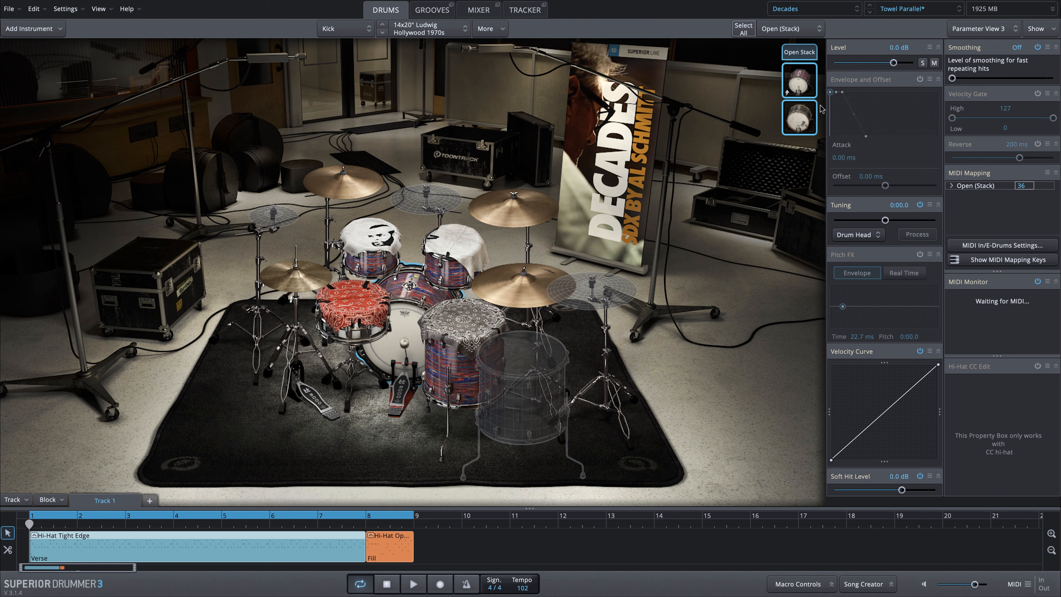
left_click(812, 112)
left_click_drag(844, 93, 839, 94)
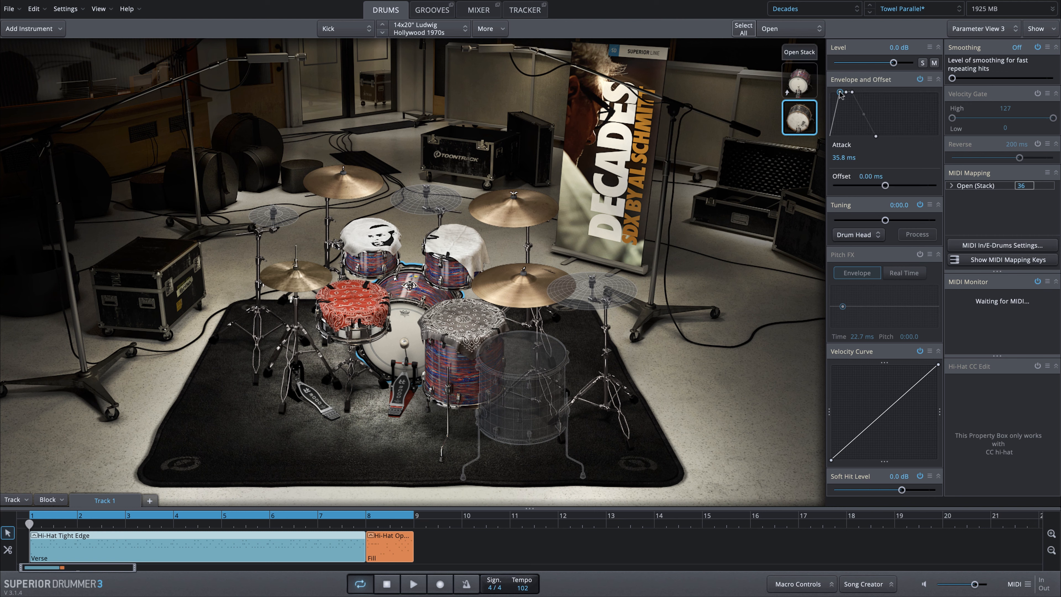
left_click(799, 53)
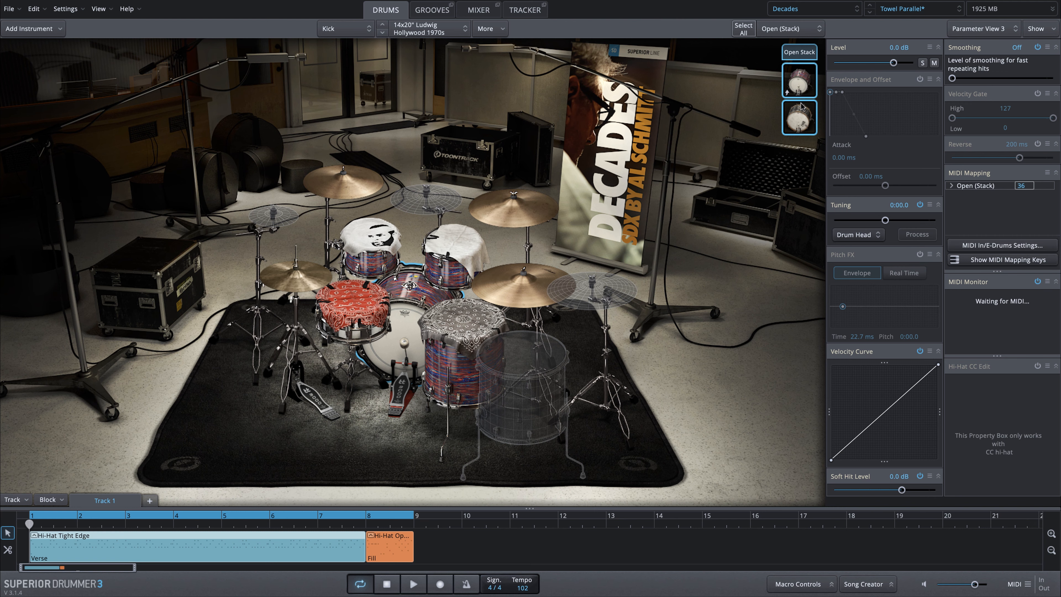
left_click(802, 105)
left_click_drag(840, 92, 831, 91)
left_click(797, 48)
Shorten the envelope release of the stacked Leedy kick to 750 ms and bend its curve slope to 815 ms.
left_click(864, 136)
left_click_drag(864, 136, 862, 135)
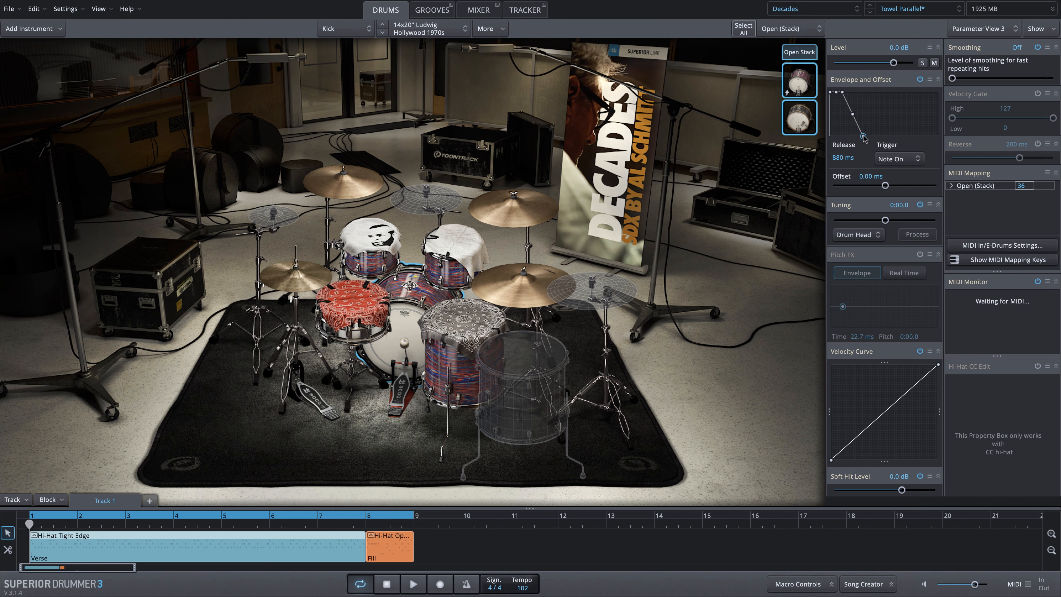
left_click(791, 117)
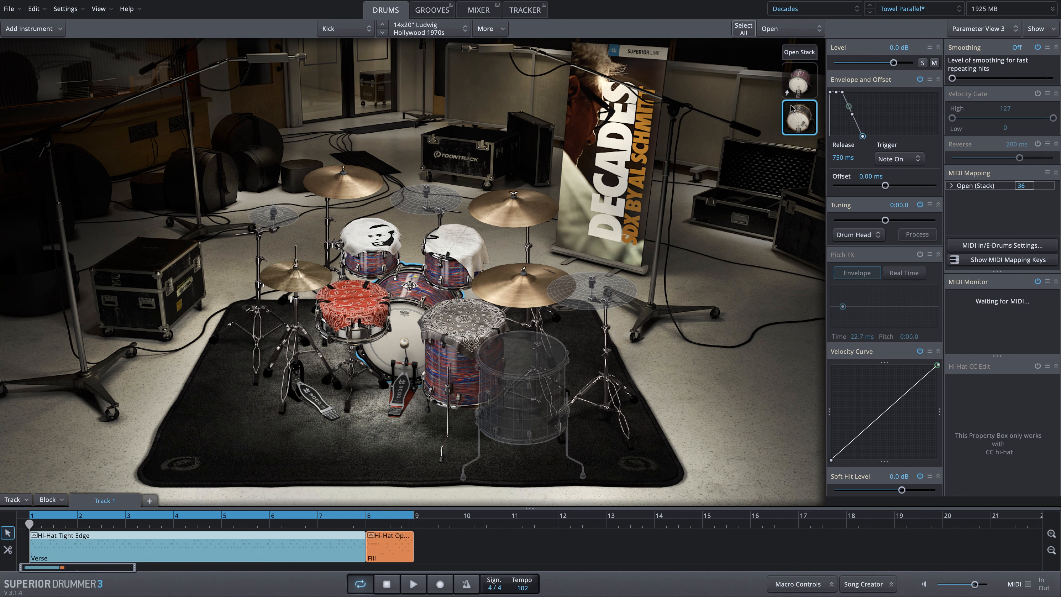
left_click_drag(852, 115, 851, 120)
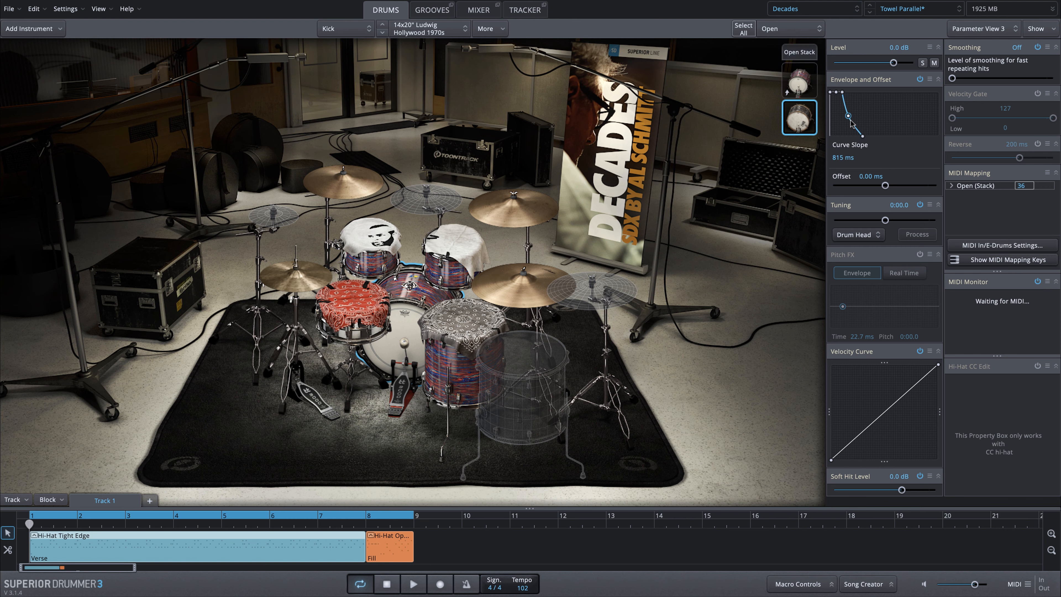
Audition the Leedy layer, the original Ludwig kick and the whole Open stack in turn to compare them.
left_click(799, 104)
left_click(797, 103)
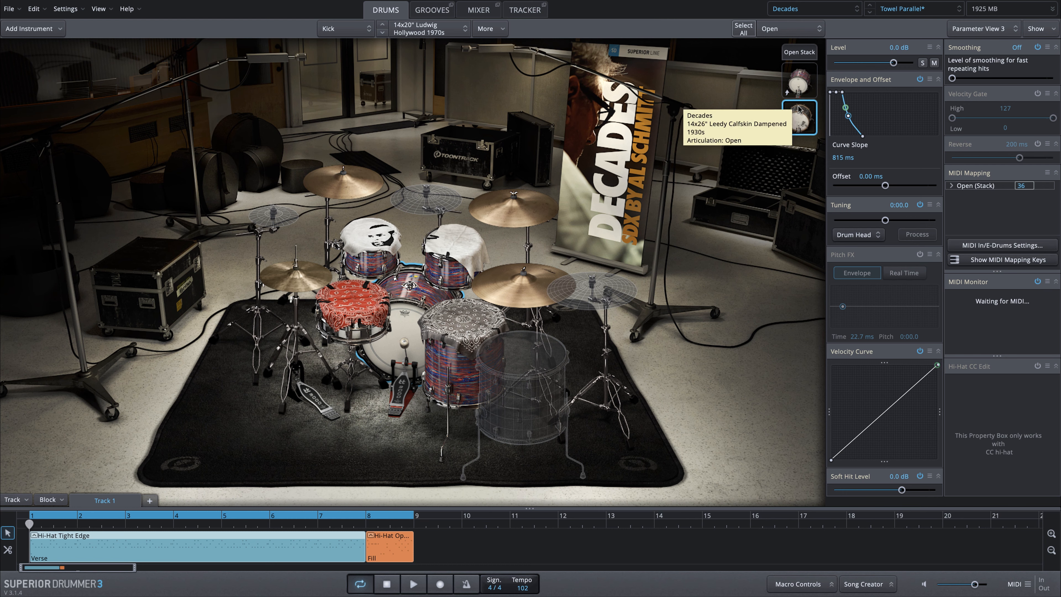
left_click(797, 66)
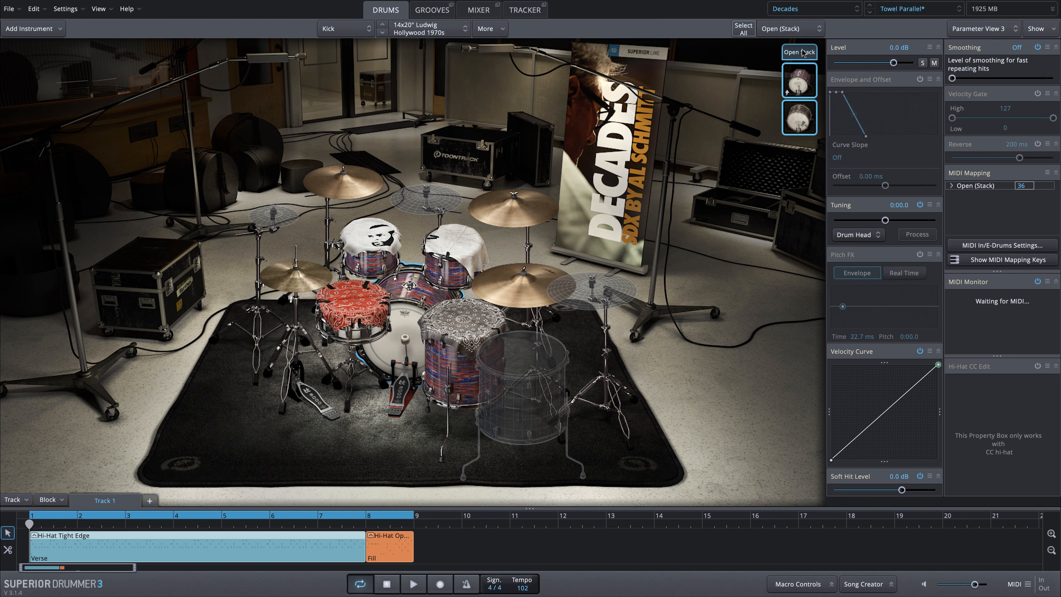
left_click(798, 67)
left_click(799, 77)
left_click(799, 77)
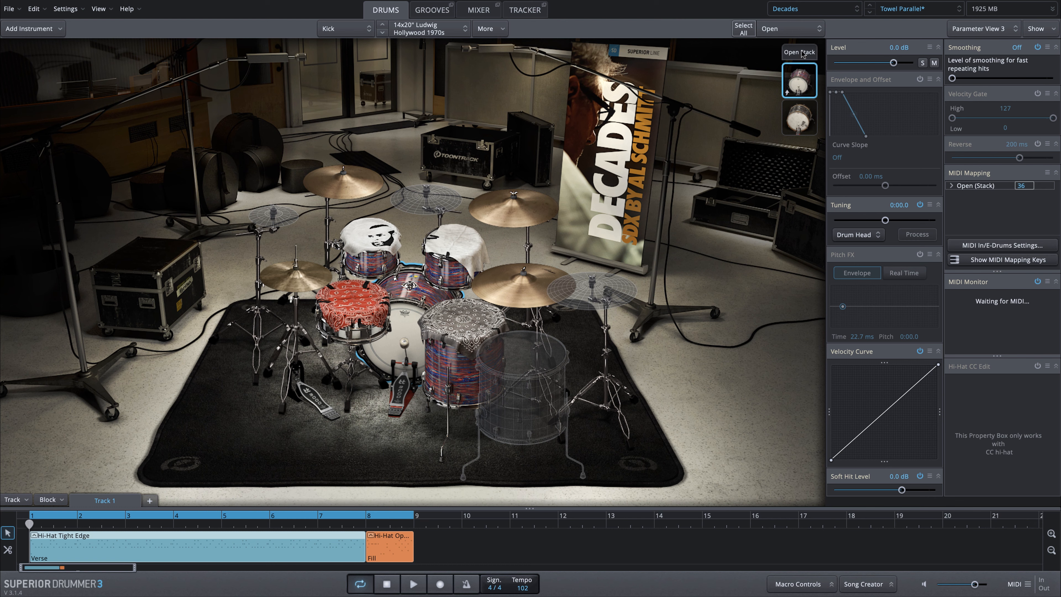
left_click(803, 52)
left_click(802, 52)
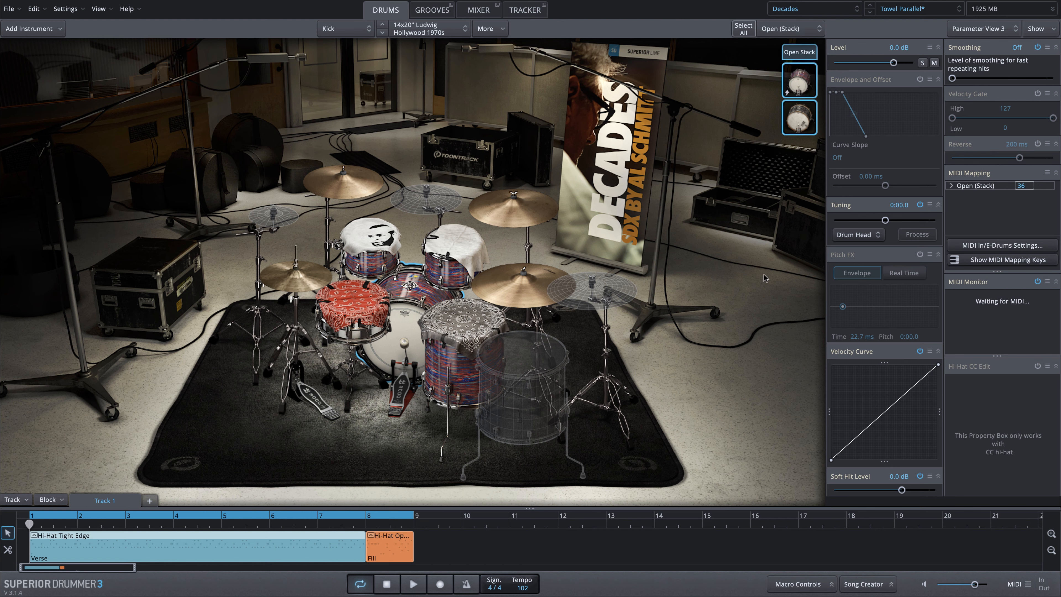
Set the envelope release of the stacked Leedy kick to 1033 ms.
left_click(807, 119)
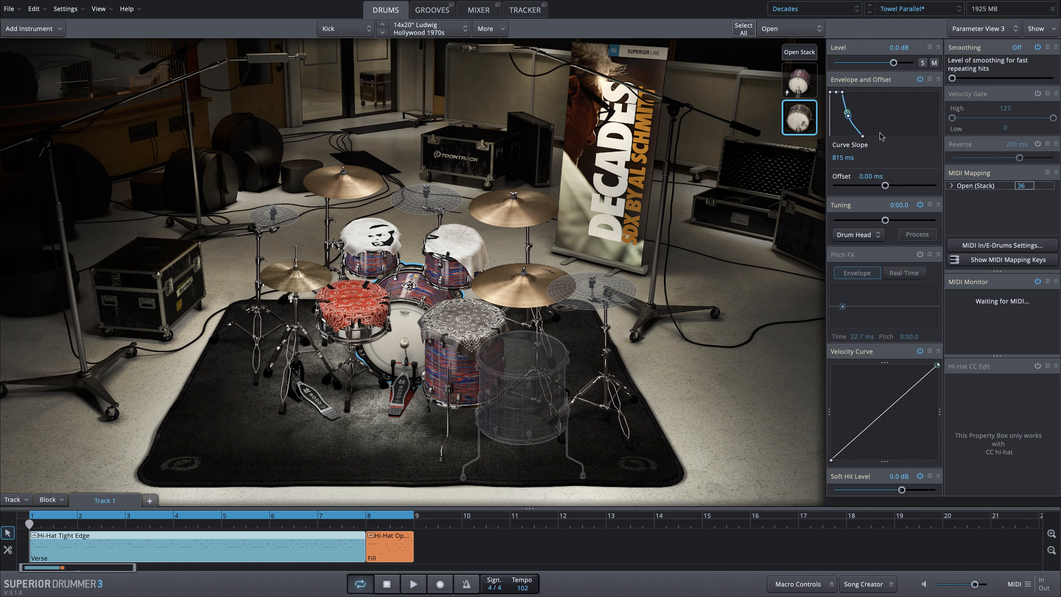
left_click_drag(863, 137, 851, 117)
left_click(864, 136)
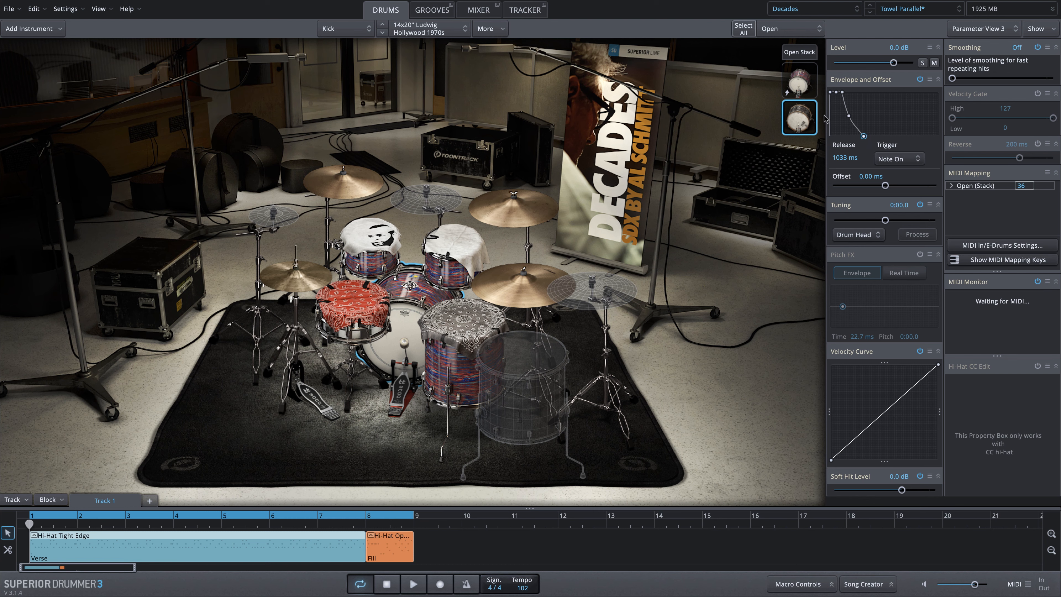
Compare the stacked Leedy kick with its envelope bypassed and active.
left_click(803, 110)
left_click(803, 109)
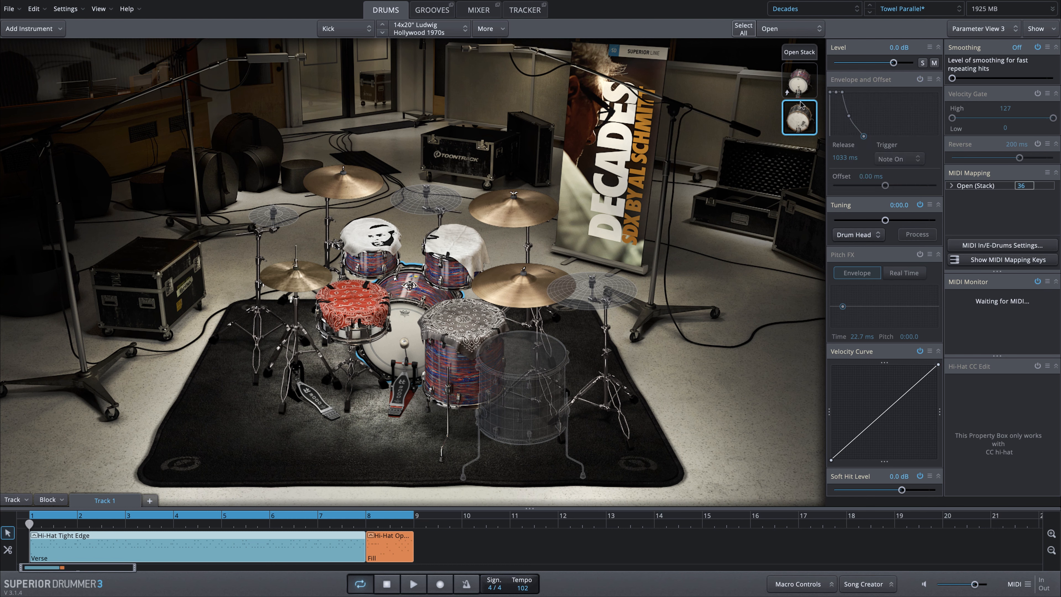
left_click(920, 79)
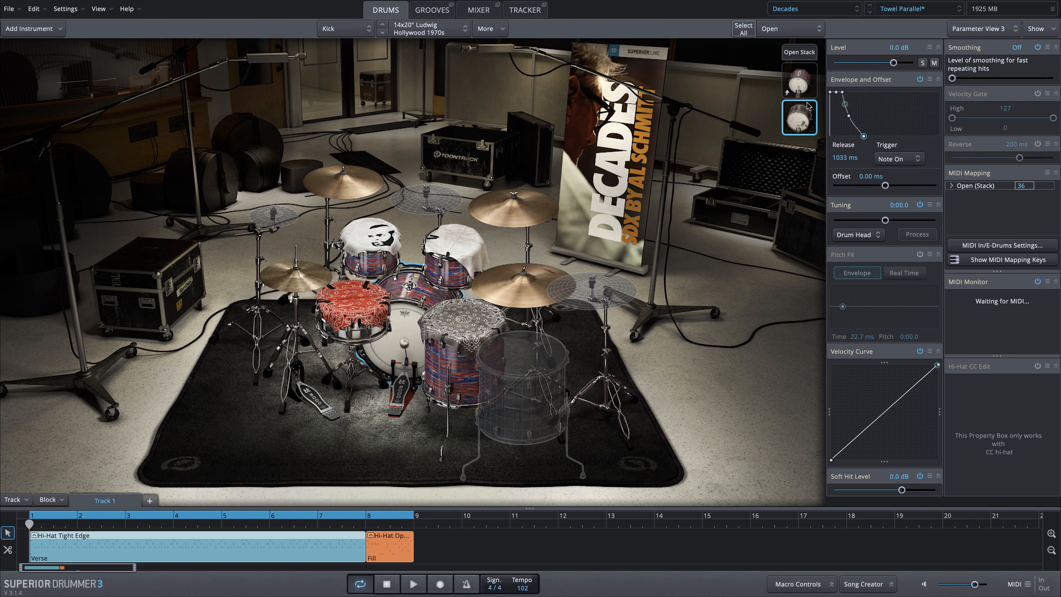
Audition the original Ludwig kick and the complete Open stack, and play back the groove briefly.
left_click(796, 76)
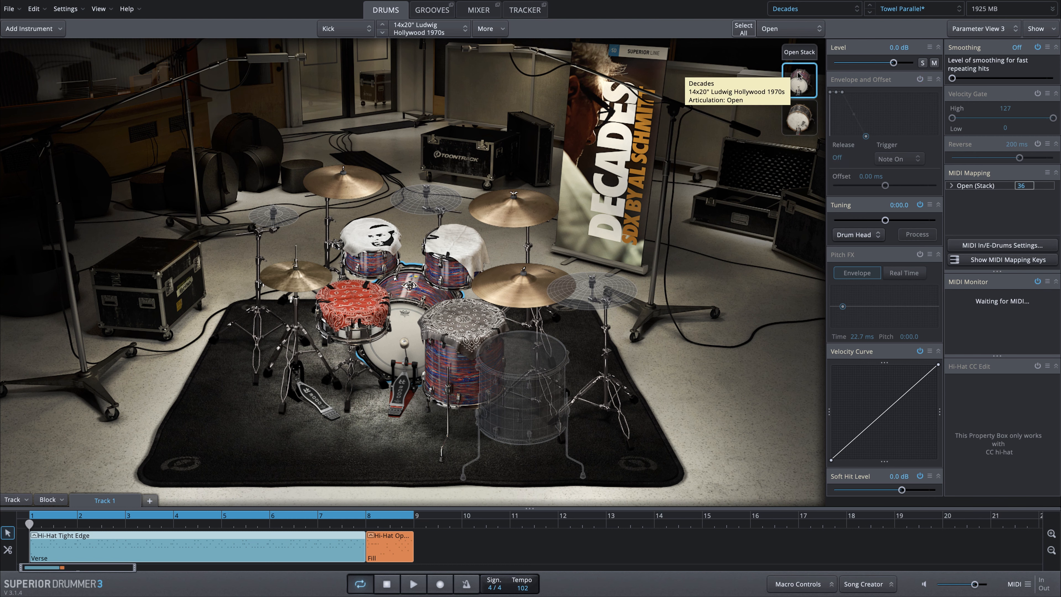
left_click(799, 54)
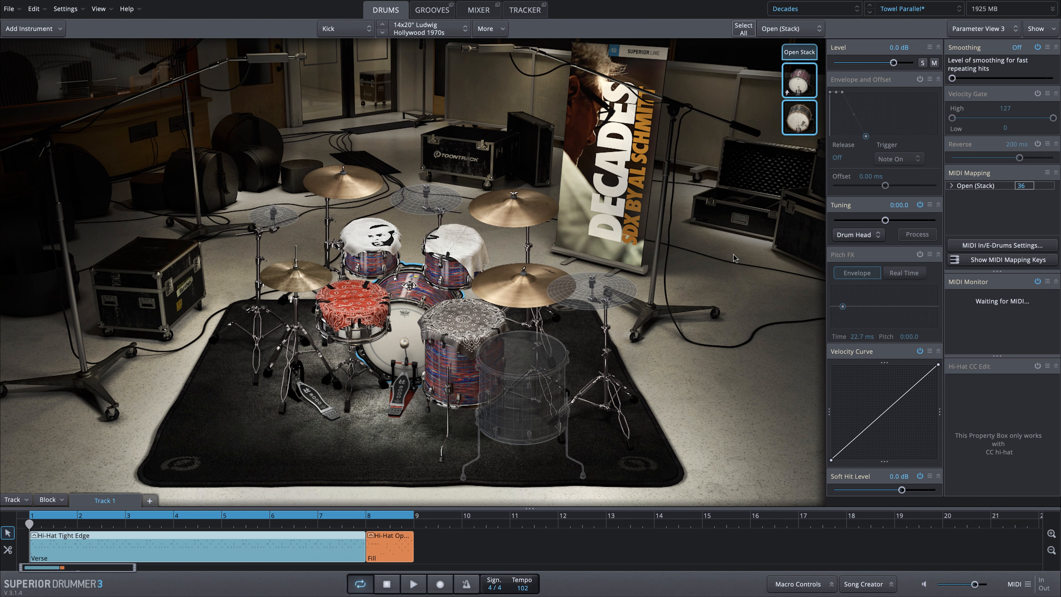
key("space")
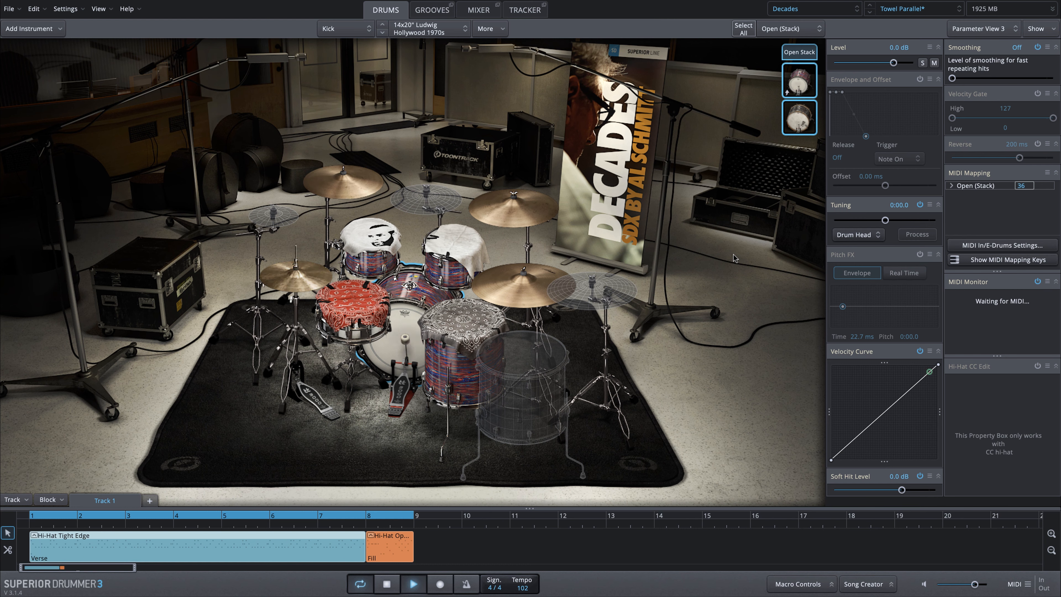
key("space")
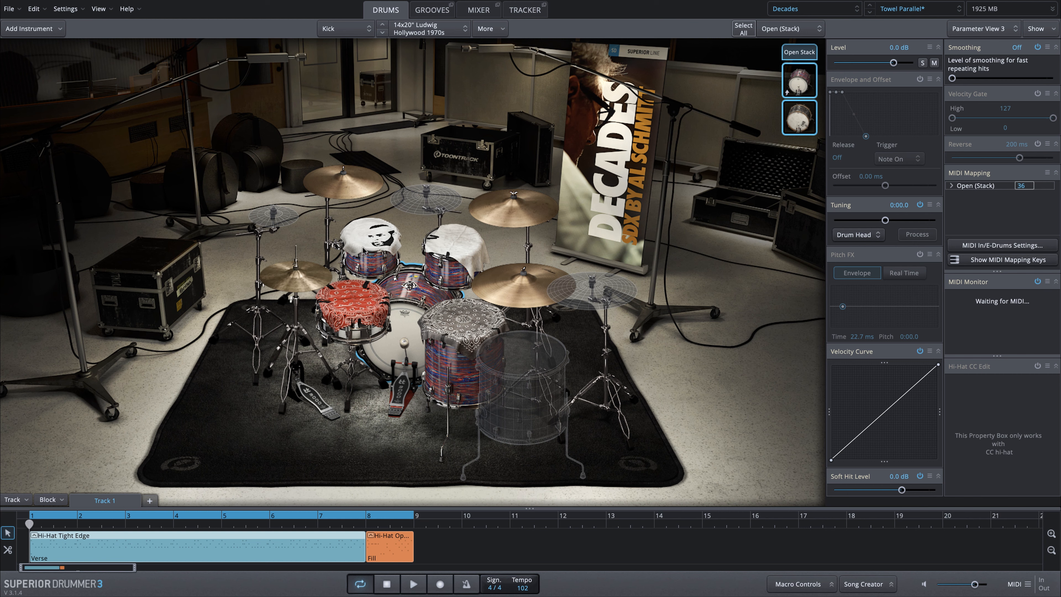
Audition the two towel-damped rack toms and the floor tom one after another.
left_click(369, 240)
left_click(453, 253)
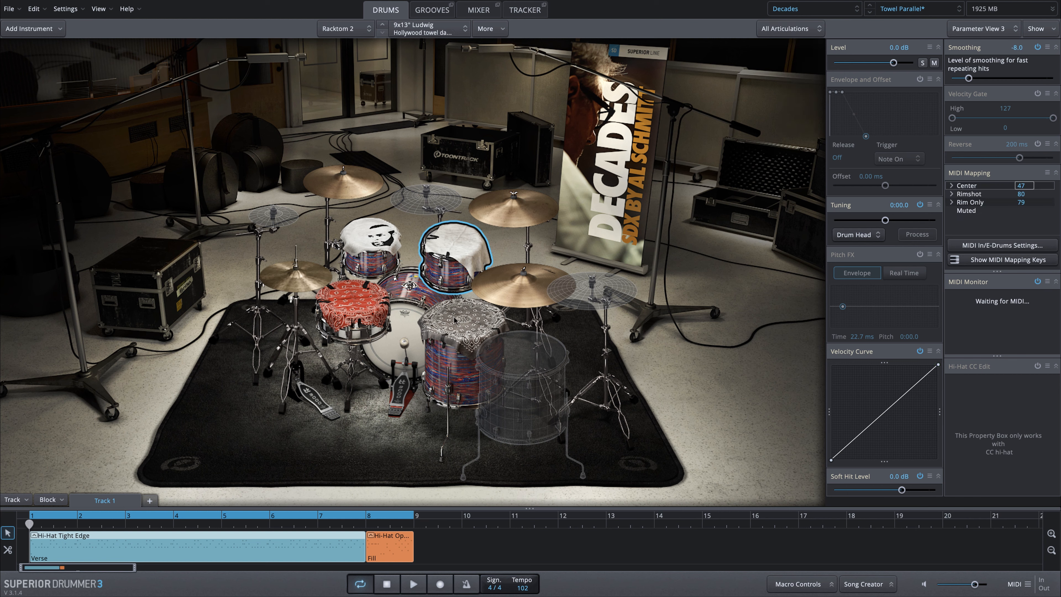
left_click(454, 317)
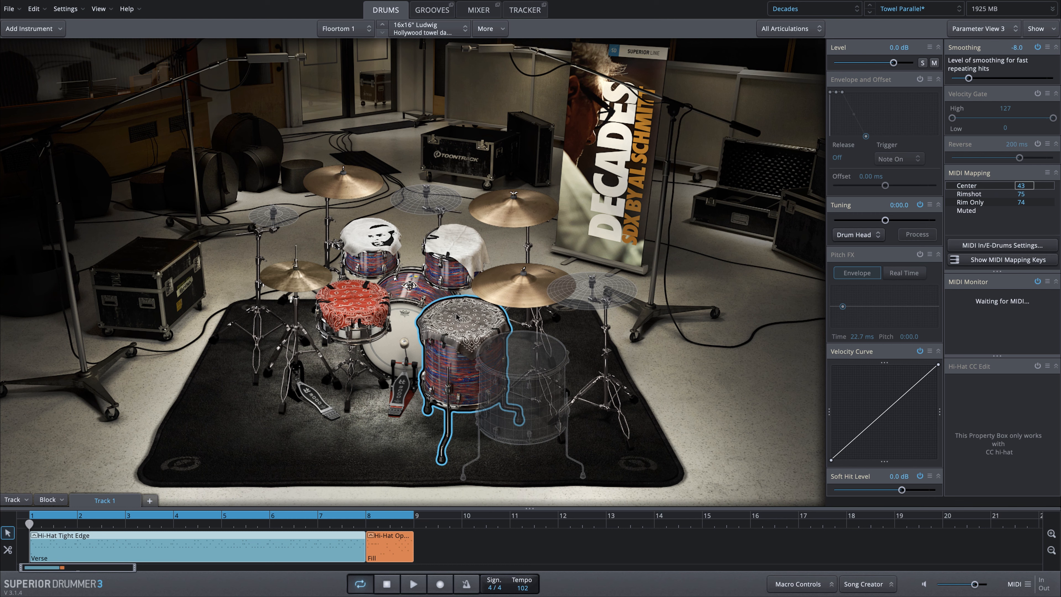
Replace Racktom 1 with the undamped 8x12" Ludwig Hollywood 1970s.
left_click(364, 242)
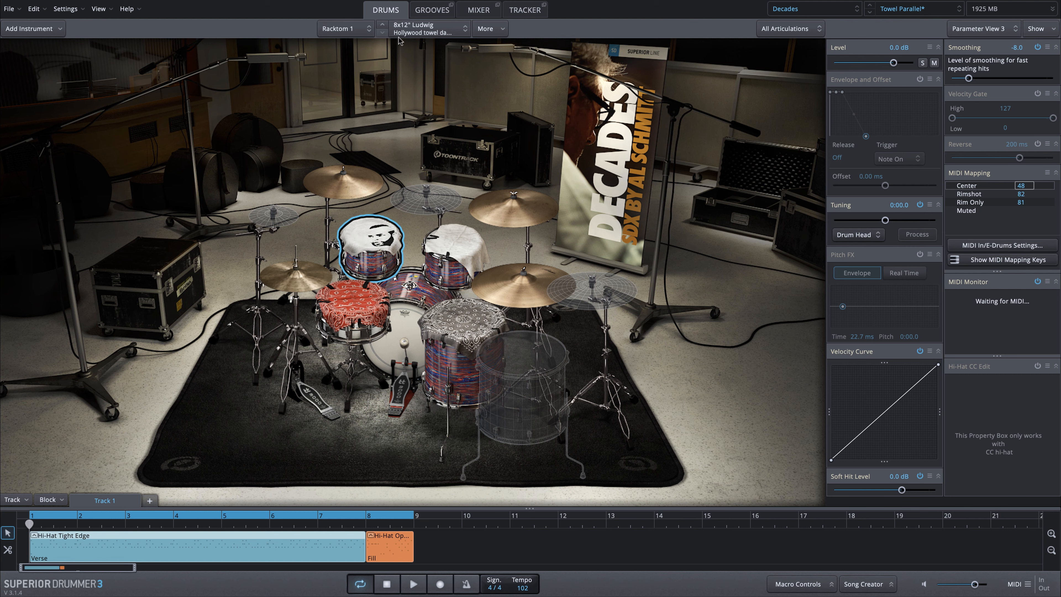
left_click(418, 30)
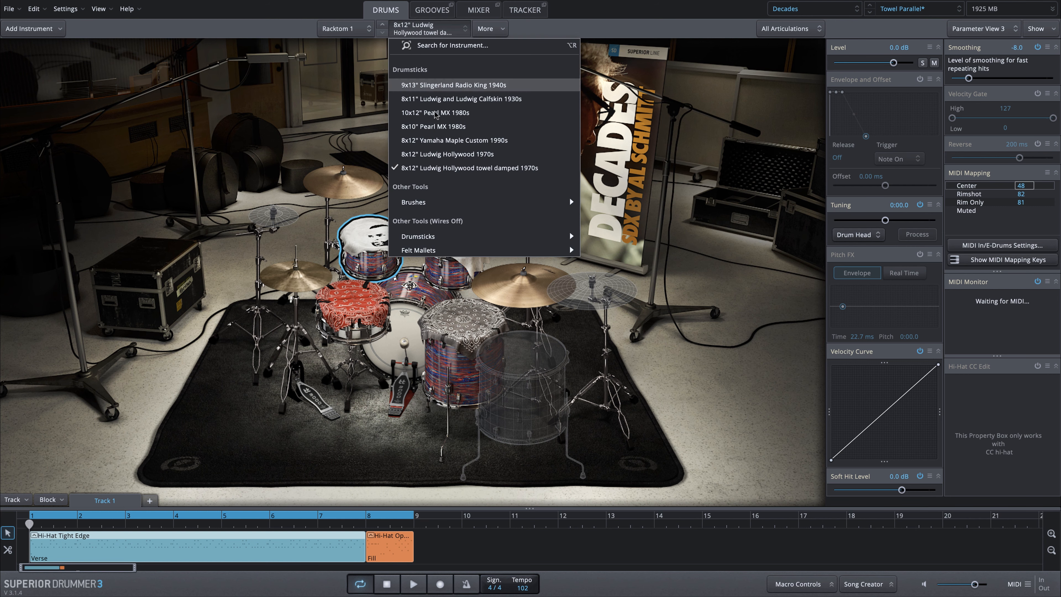
left_click(446, 154)
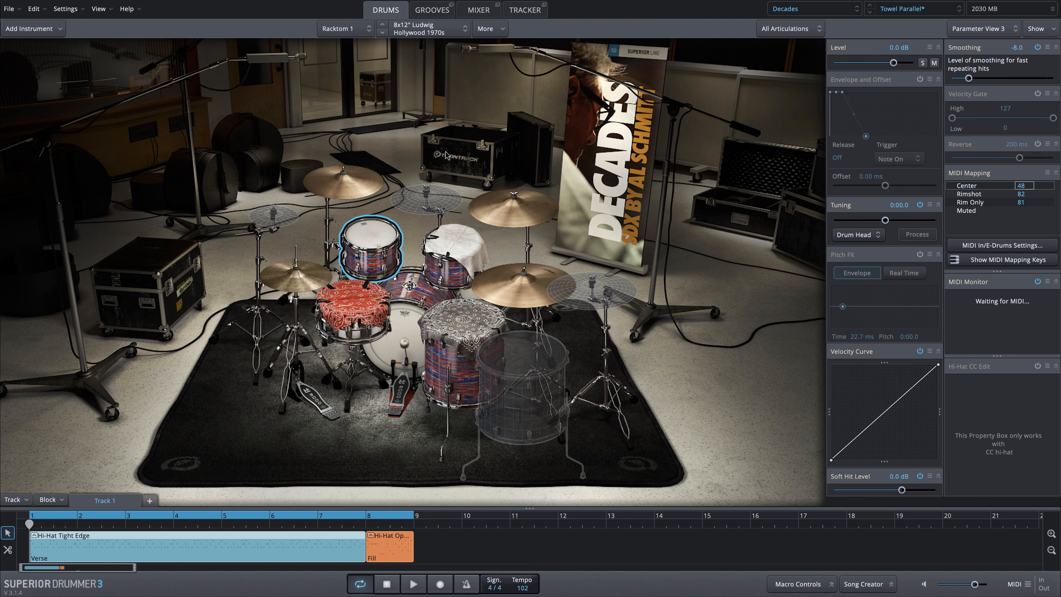
Replace Racktom 2 with the undamped 9x13" Ludwig Hollywood 1970s and Floortom 1 with the undamped 16x16" Ludwig Hollywood 1970s.
left_click(451, 251)
left_click(436, 30)
left_click(443, 120)
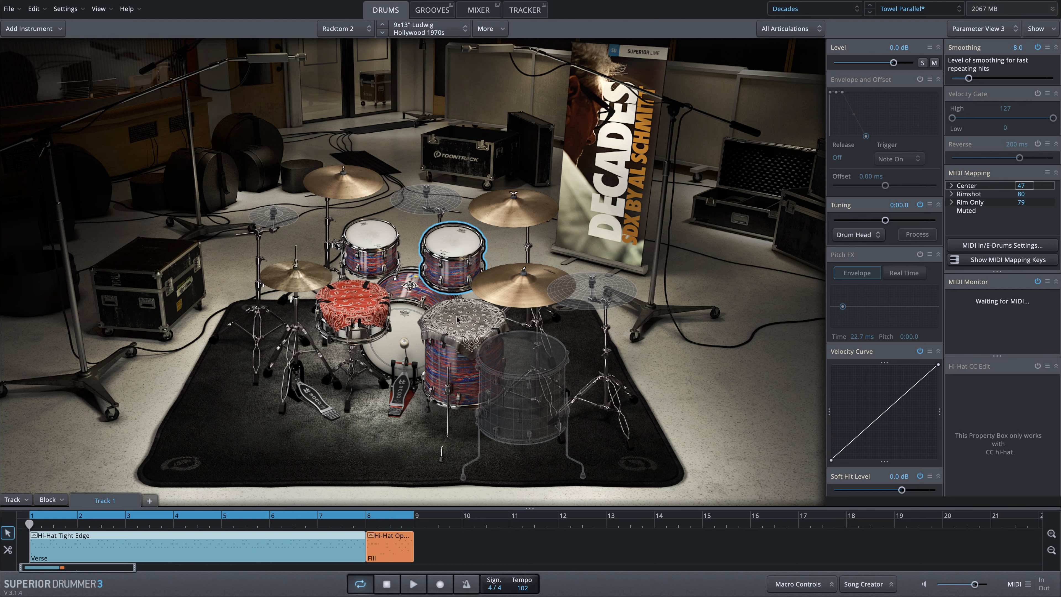
left_click(459, 322)
left_click(414, 30)
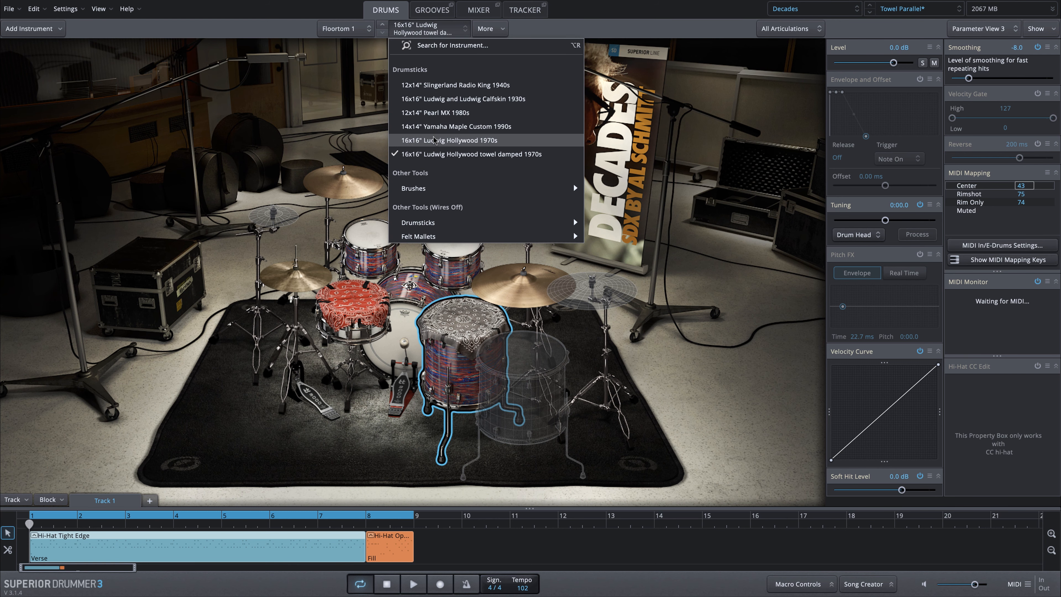
left_click(435, 140)
Audition the undamped toms alongside the snare and kick, and play back the groove from bar 7 into the fill.
left_click(472, 330)
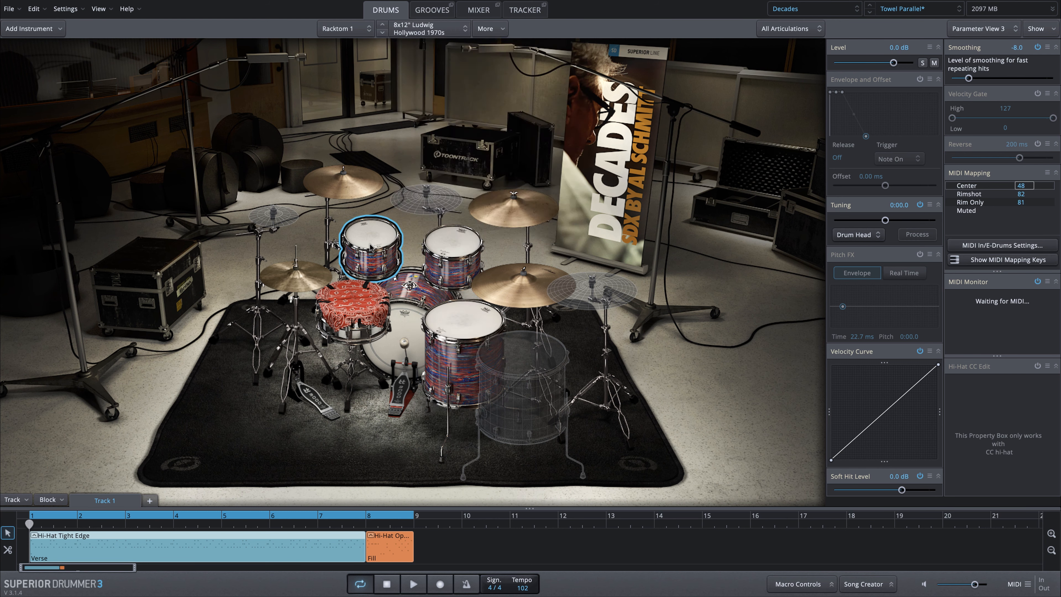
left_click(357, 304)
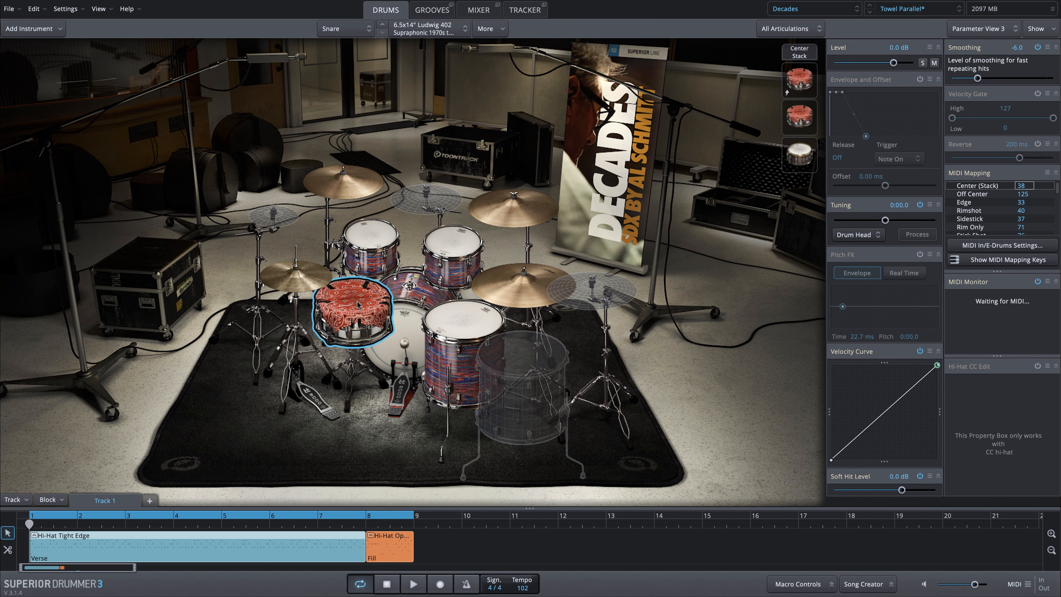
left_click(407, 339)
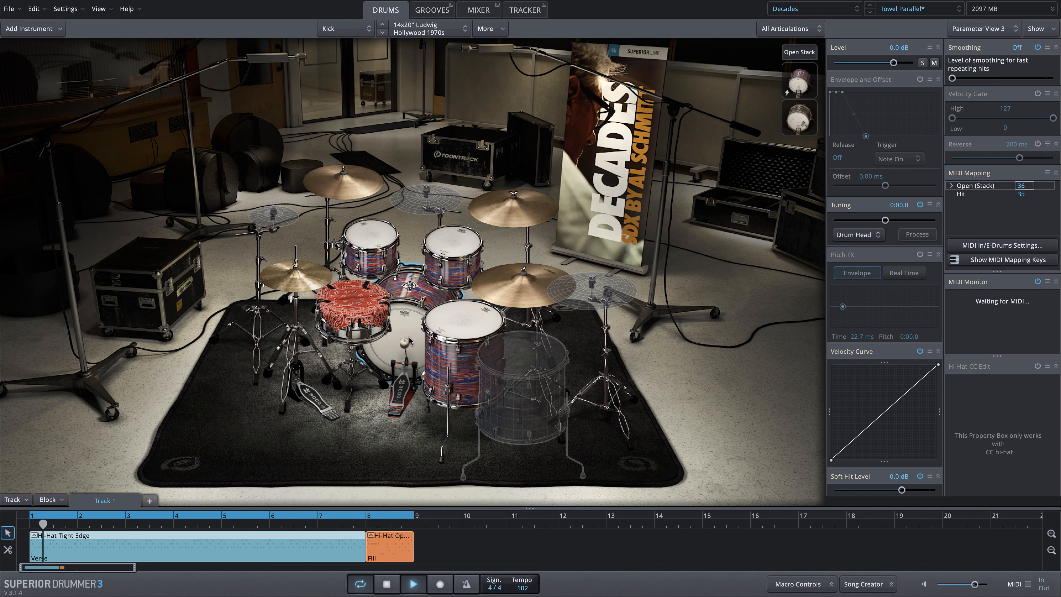
key("space")
left_click(317, 526)
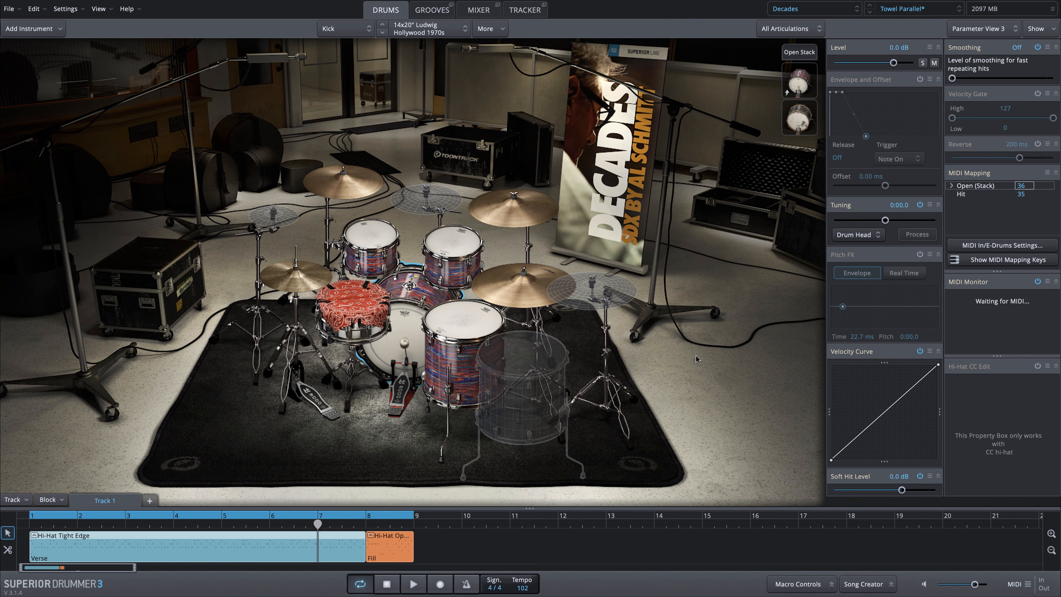
key("space")
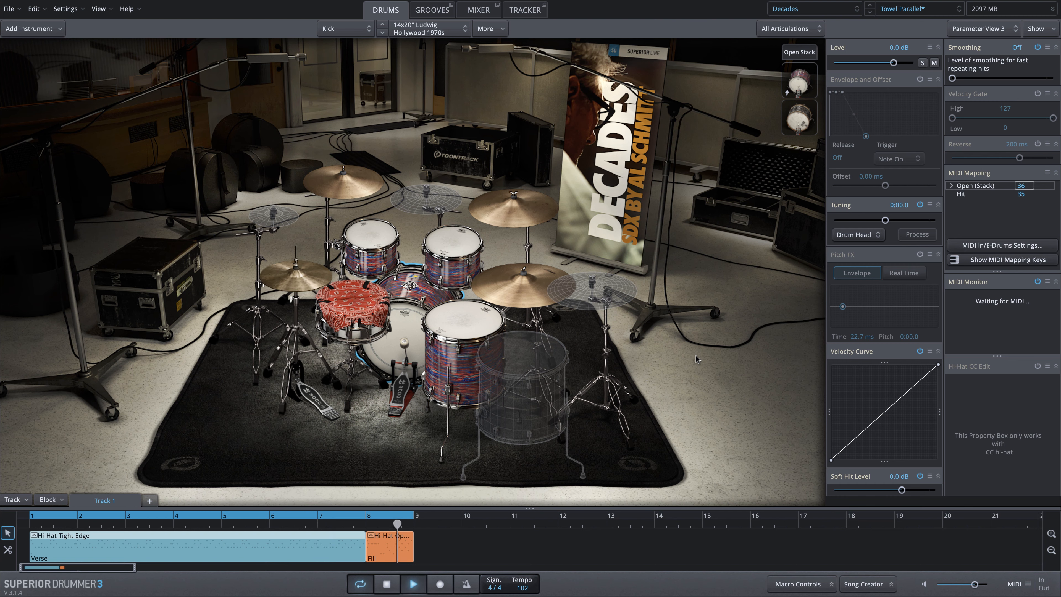
key("space")
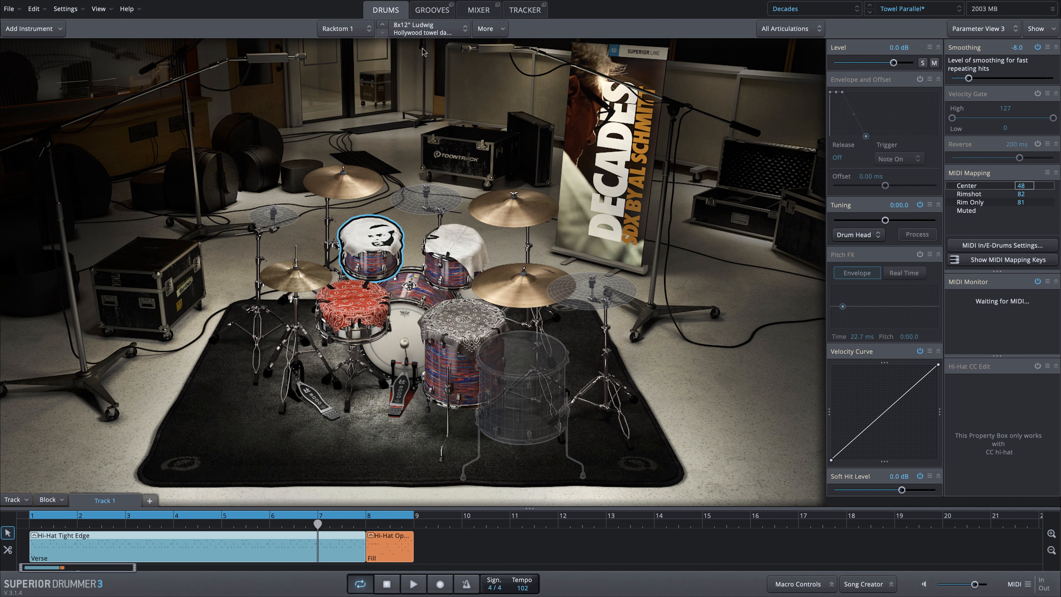
Stack the 9x13" Slingerland Radio King 1940s with snares off on Racktom 1's Center articulation and lower its level to -4.0 dB.
left_click(488, 29)
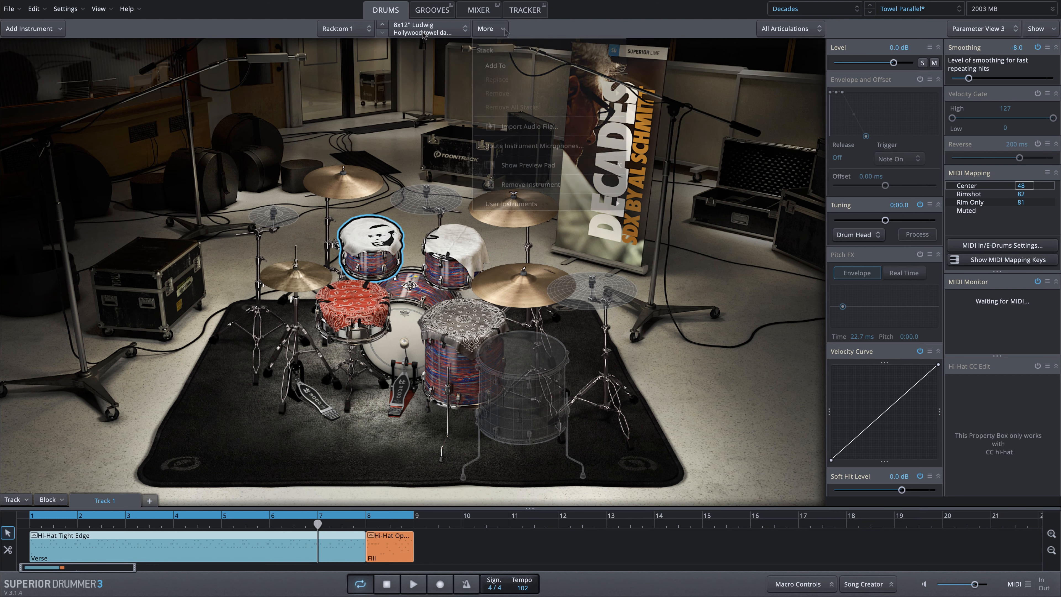
left_click(647, 67)
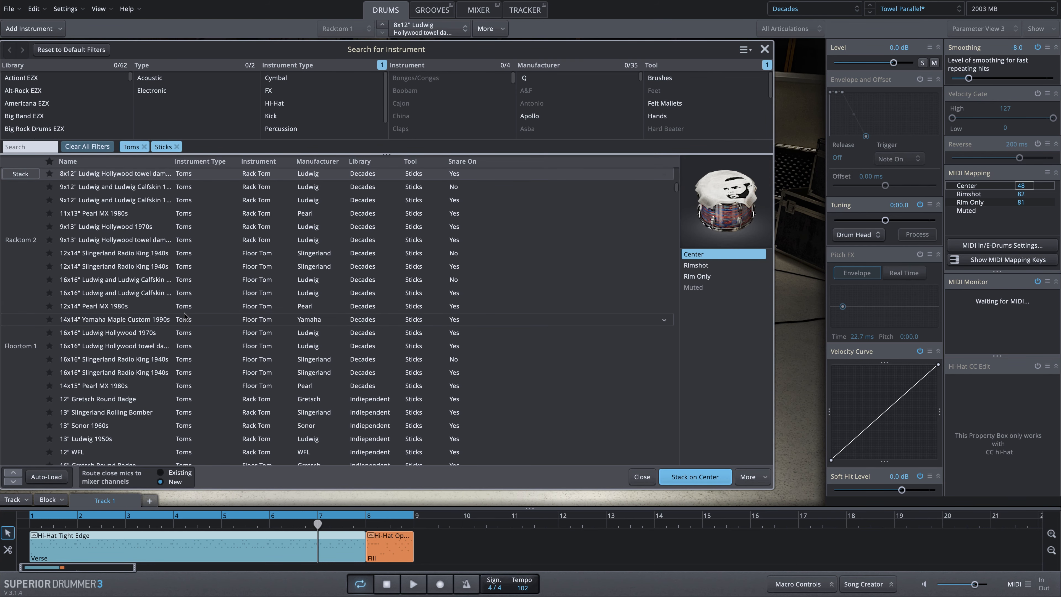
scroll(134, 300, "up", 4)
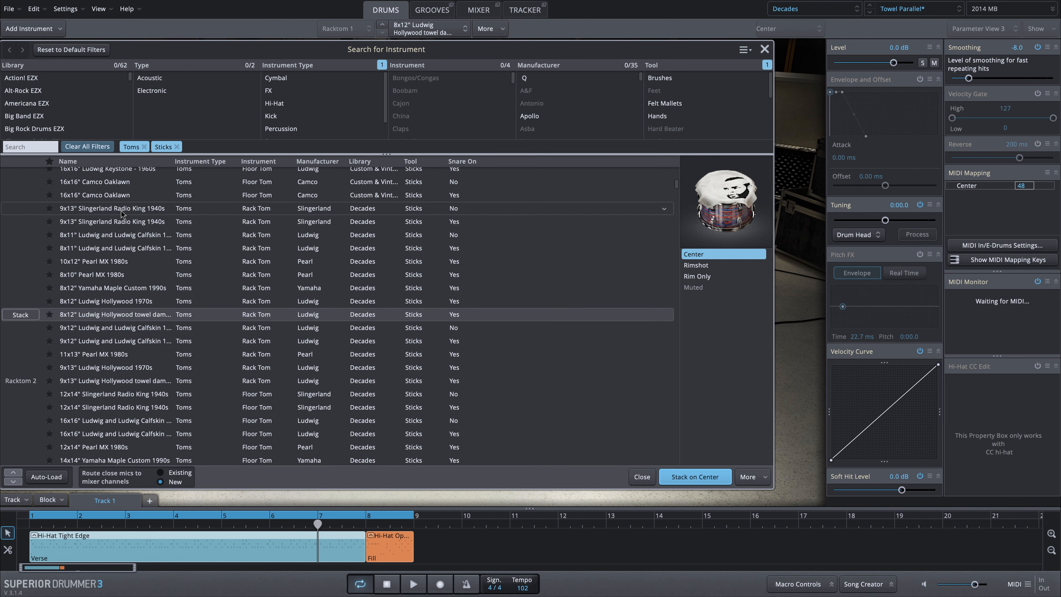
left_click(121, 211)
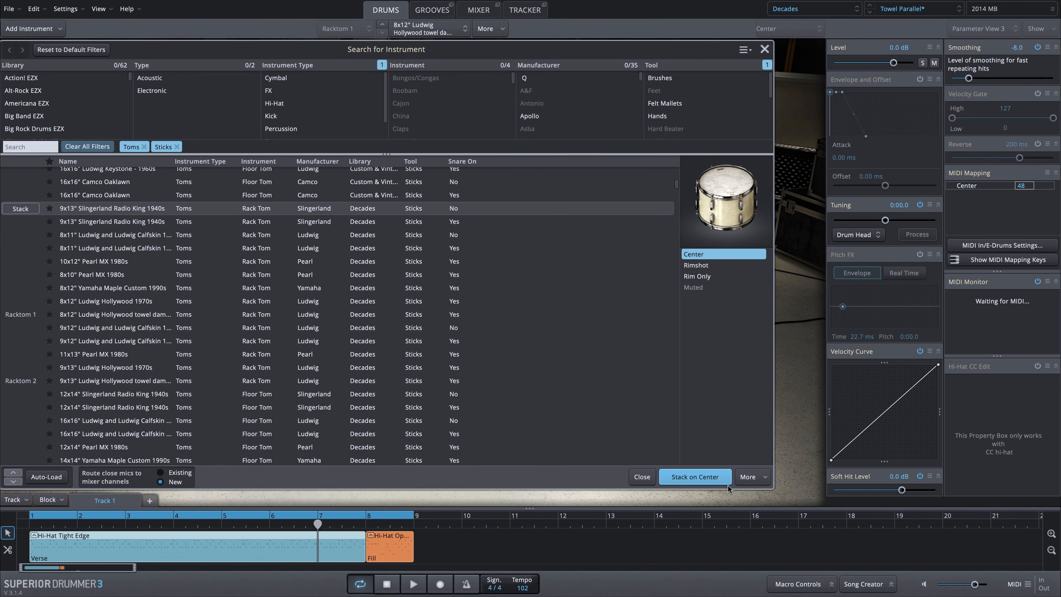
left_click(714, 480)
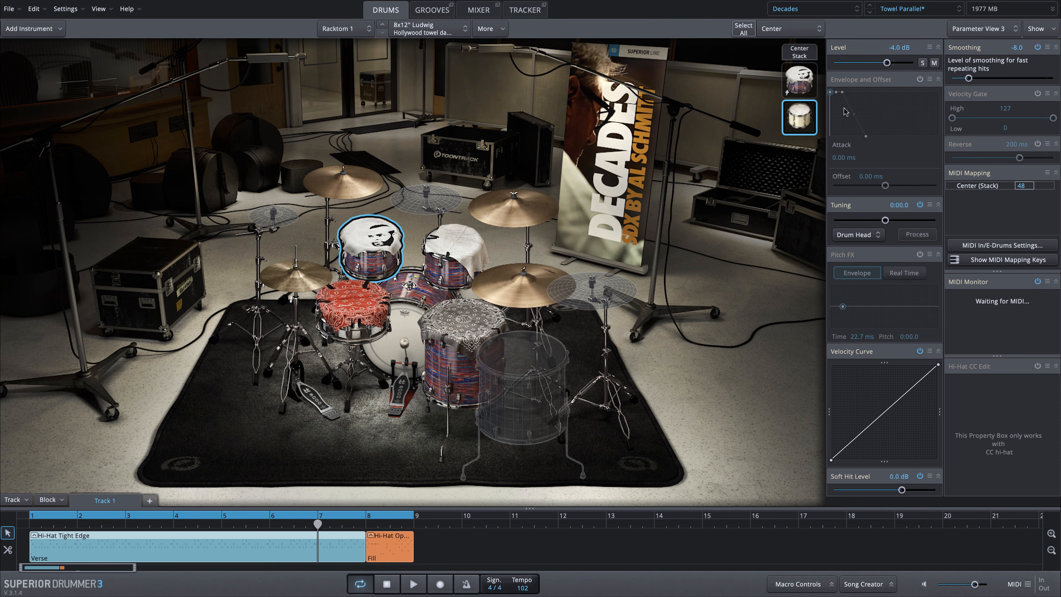
Activate the envelope on the stacked Slingerland tom with a 1137 ms release, auditioning it against the damped tom and the full Center stack.
left_click(804, 78)
left_click(801, 113)
left_click_drag(866, 136, 863, 136)
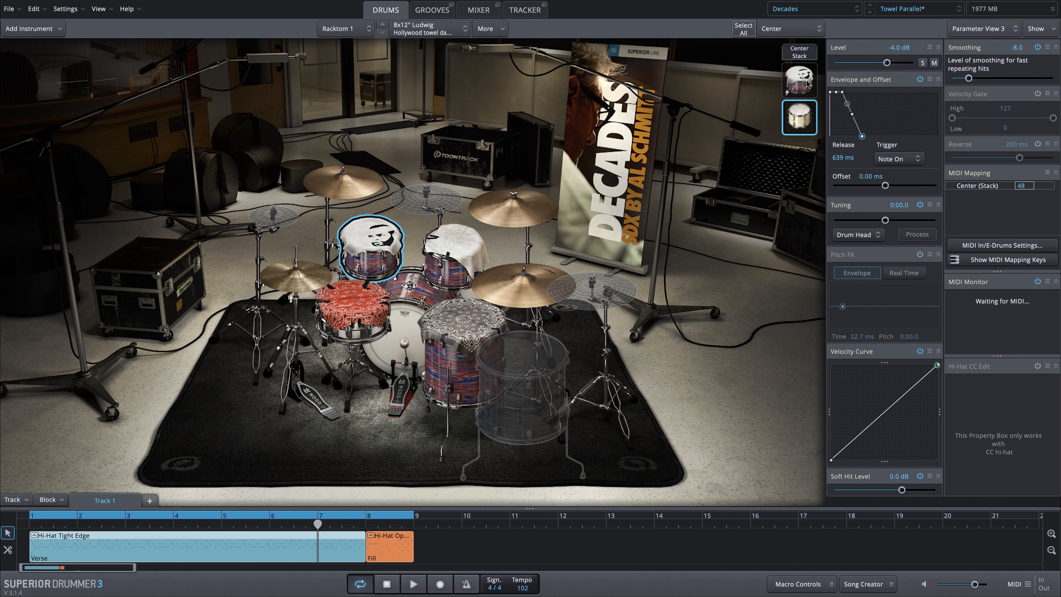
left_click(798, 52)
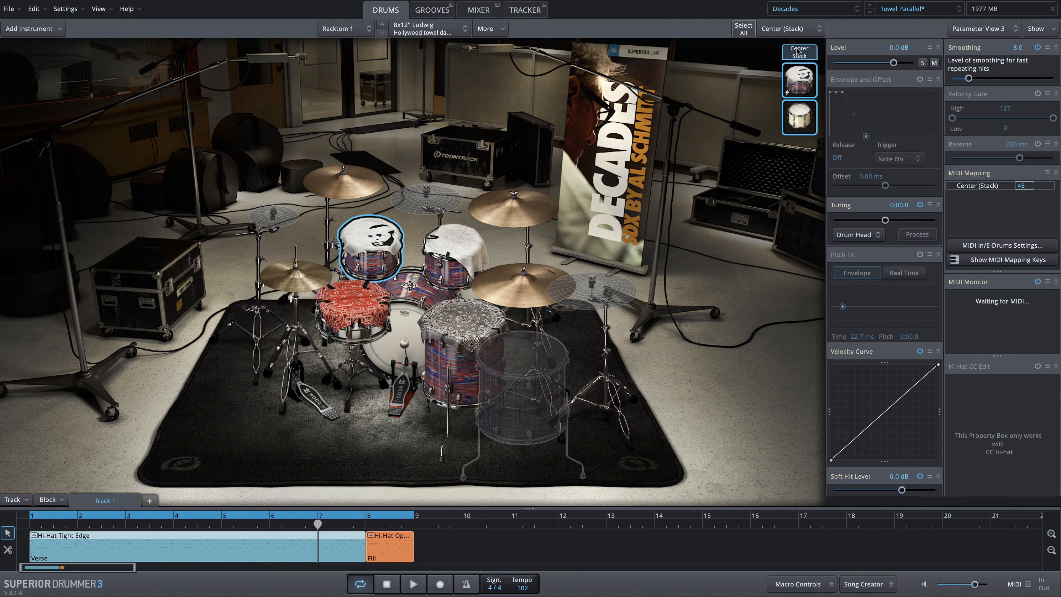
left_click(805, 119)
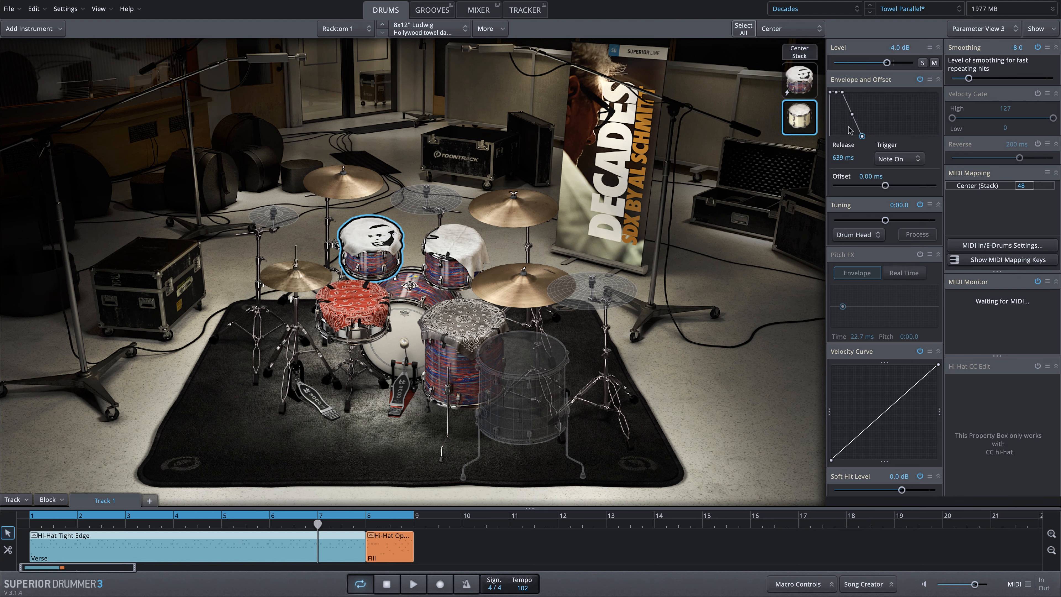
left_click_drag(869, 140, 878, 139)
left_click(805, 55)
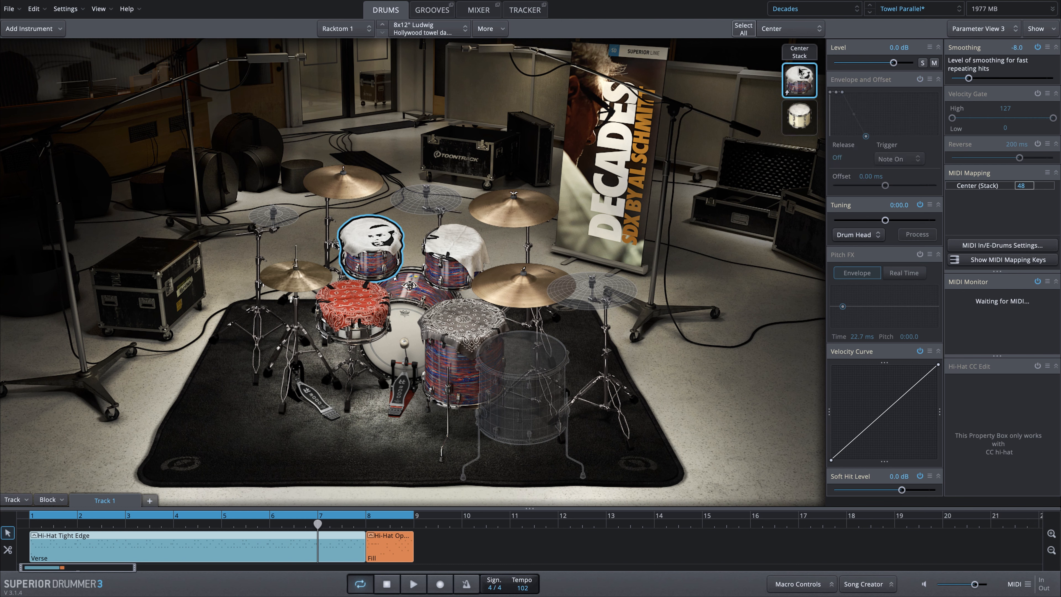
Tune the stacked Slingerland's drum head to -0:02.0, process the tuning, and audition both layers and the full stack.
left_click(800, 101)
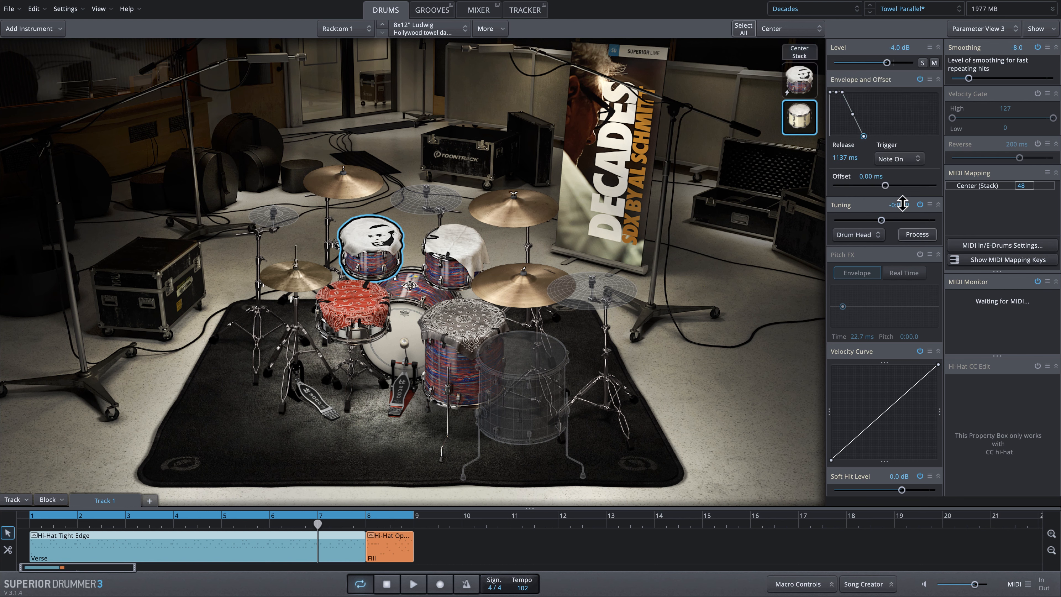
left_click(799, 78)
left_click(804, 109)
left_click(801, 84)
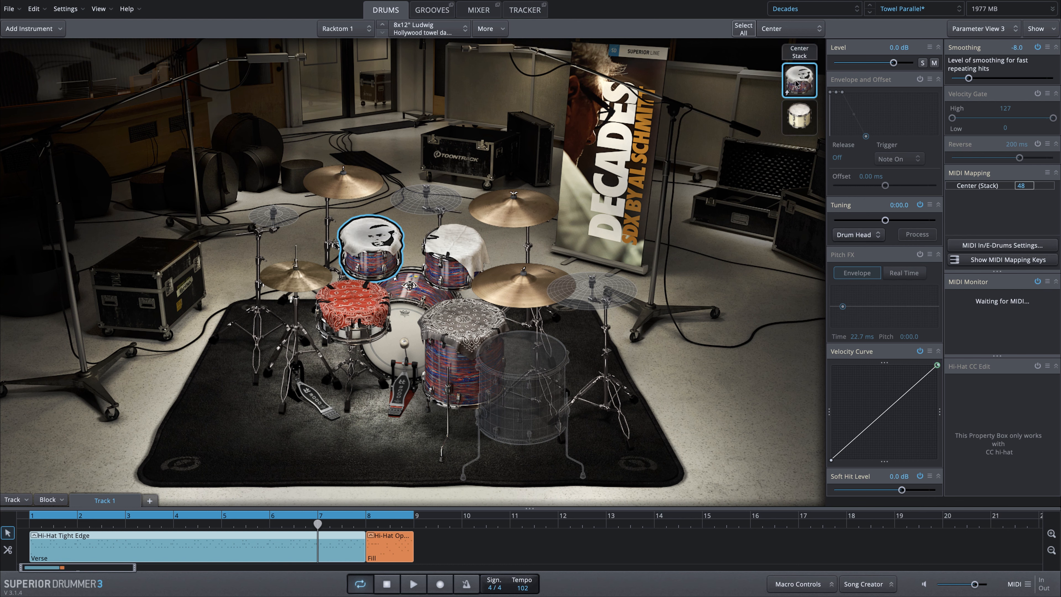
left_click(801, 111)
left_click(912, 235)
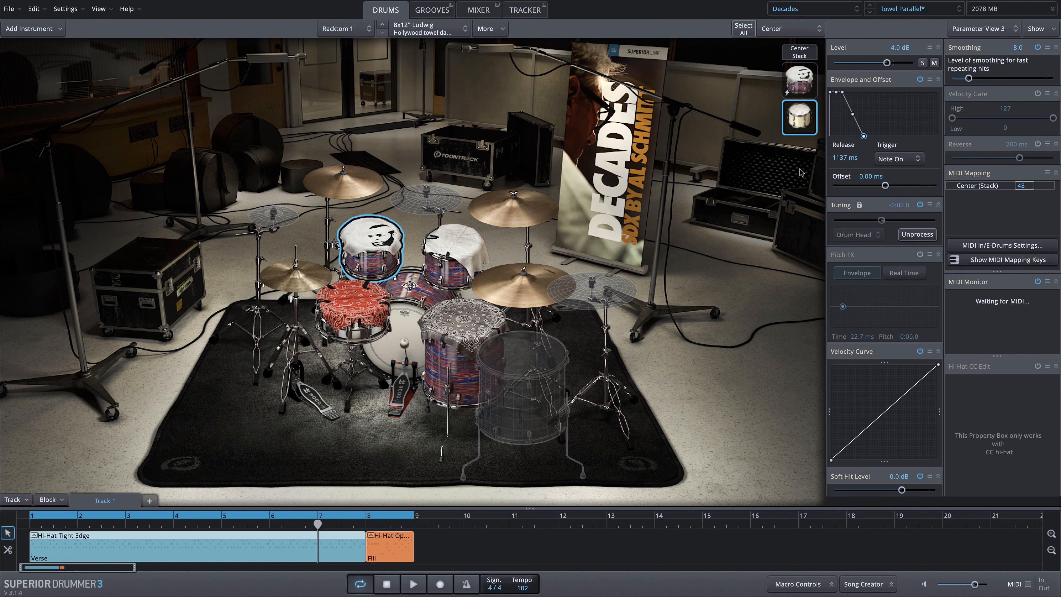
left_click(797, 74)
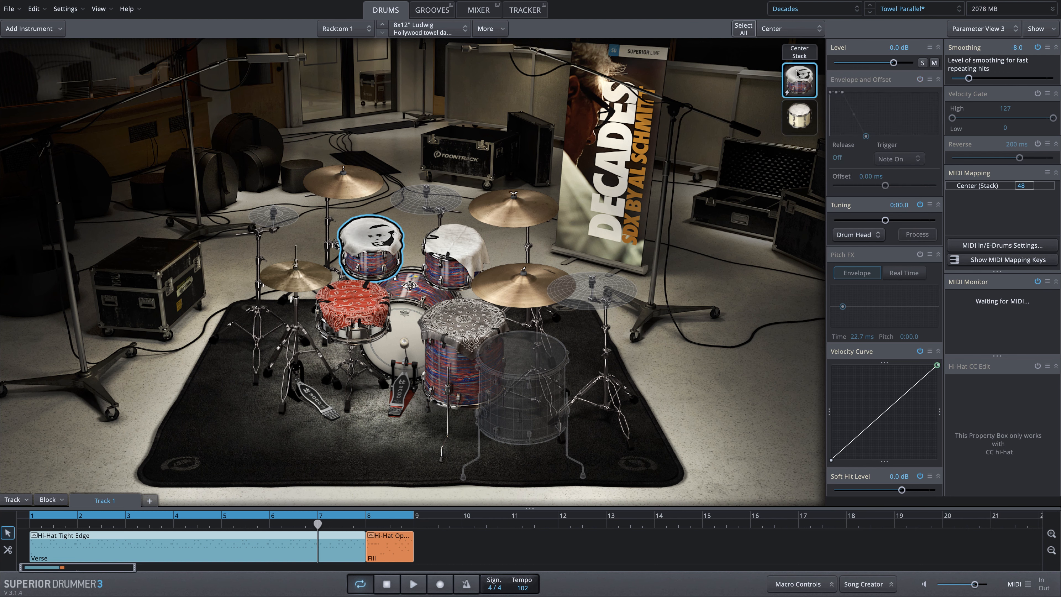
left_click(799, 105)
left_click(803, 52)
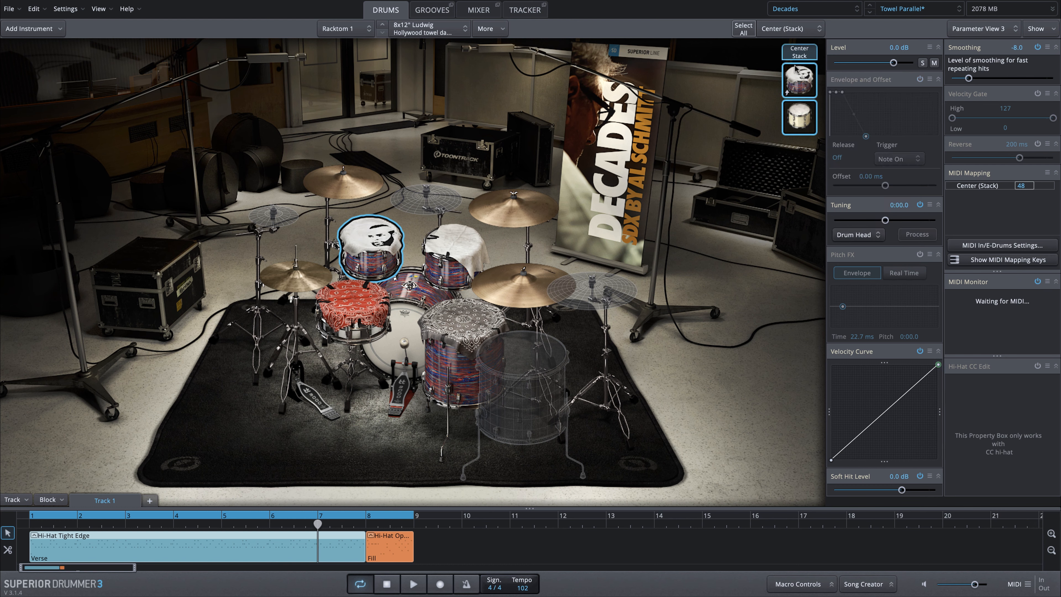
Lower the stacked Slingerland tom's level to -8.0 dB and audition the Center stack against the damped tom alone.
left_click(791, 103)
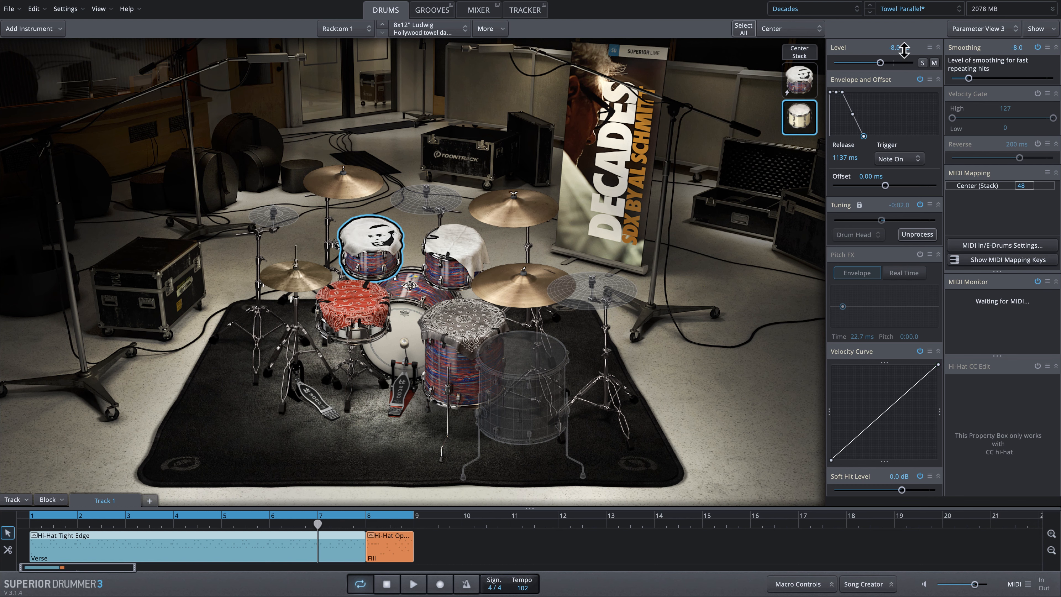
left_click(796, 55)
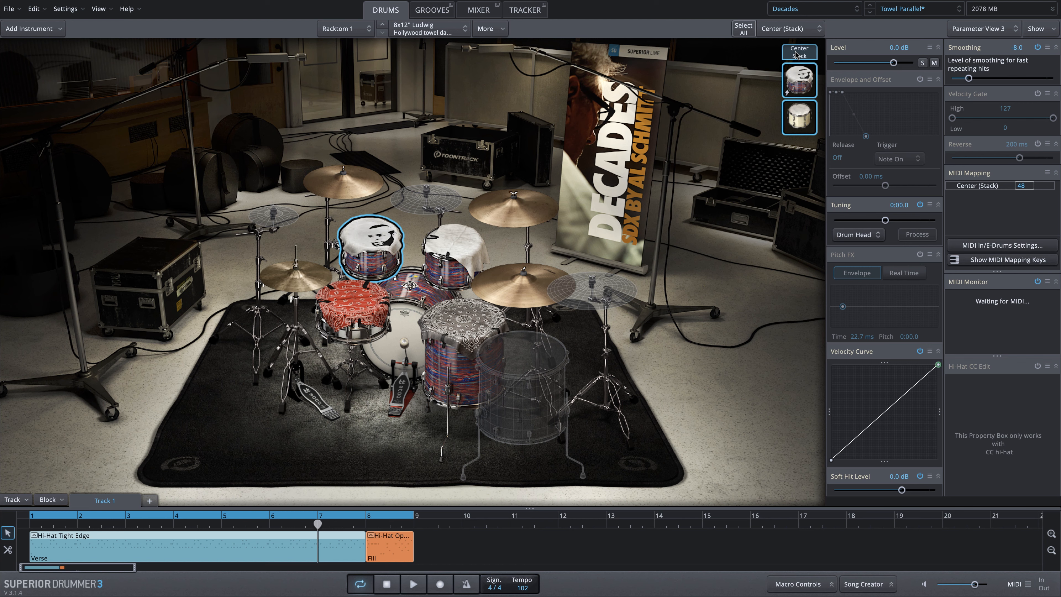
left_click(797, 70)
left_click(797, 70)
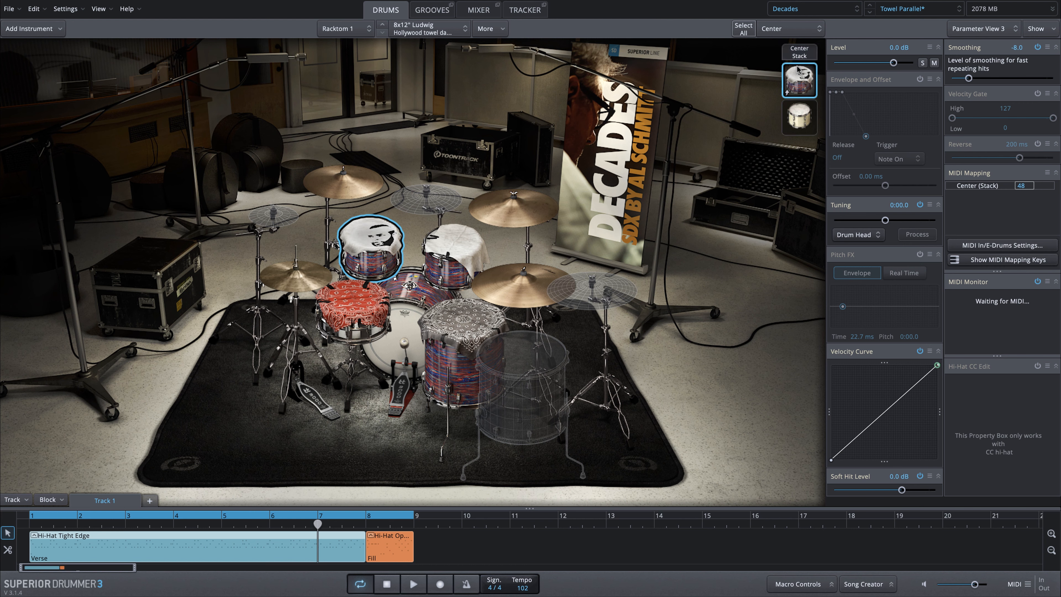
left_click(797, 54)
Unprocess the stacked Slingerland tom, retune it to -0:05.0, process the tuning, and audition the Center stack.
left_click(797, 111)
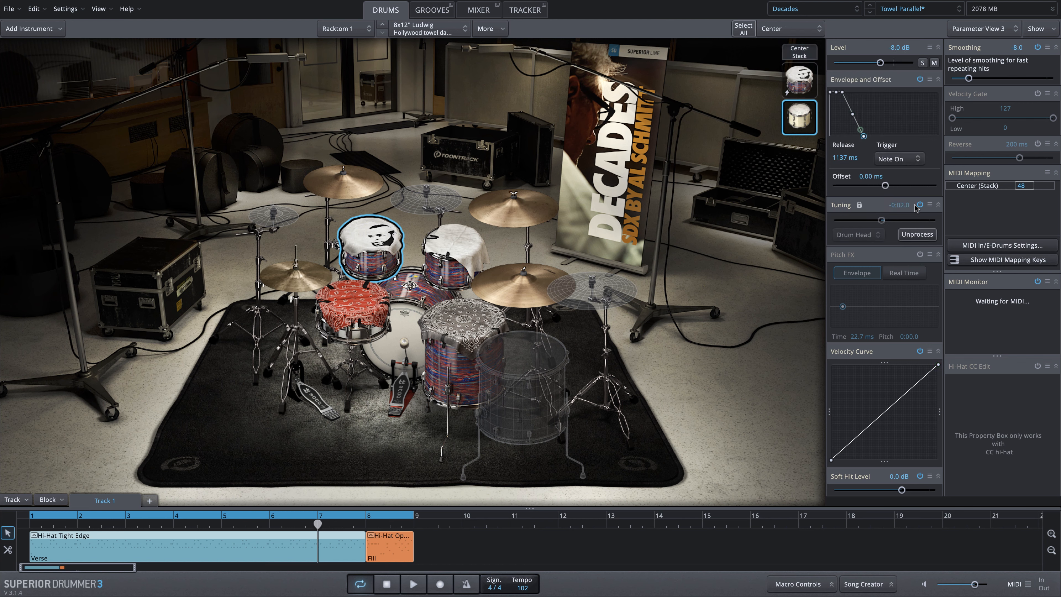
scroll(906, 203, "down", 3)
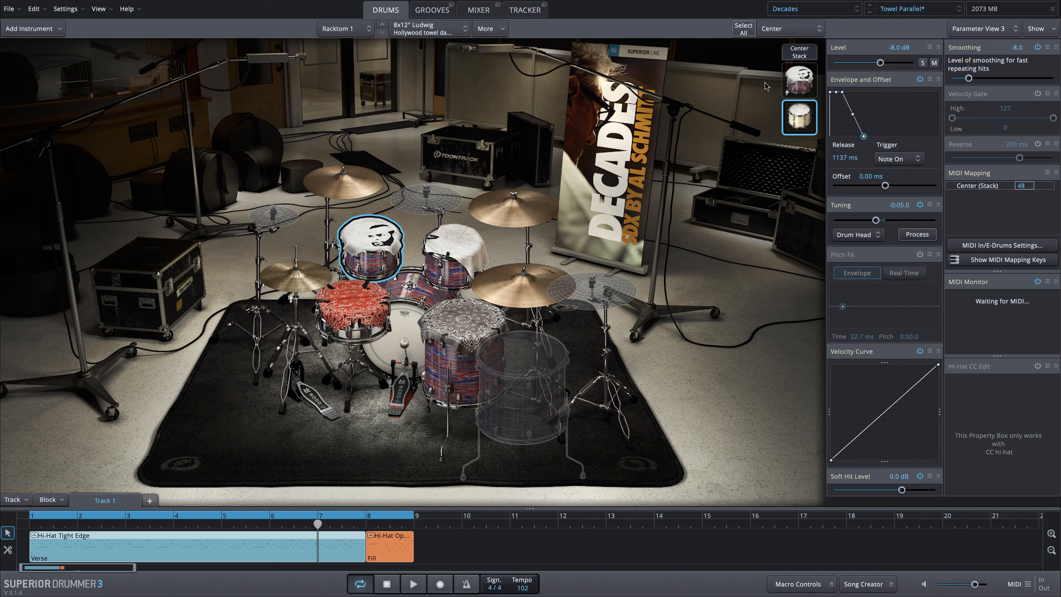
left_click(796, 109)
left_click(800, 53)
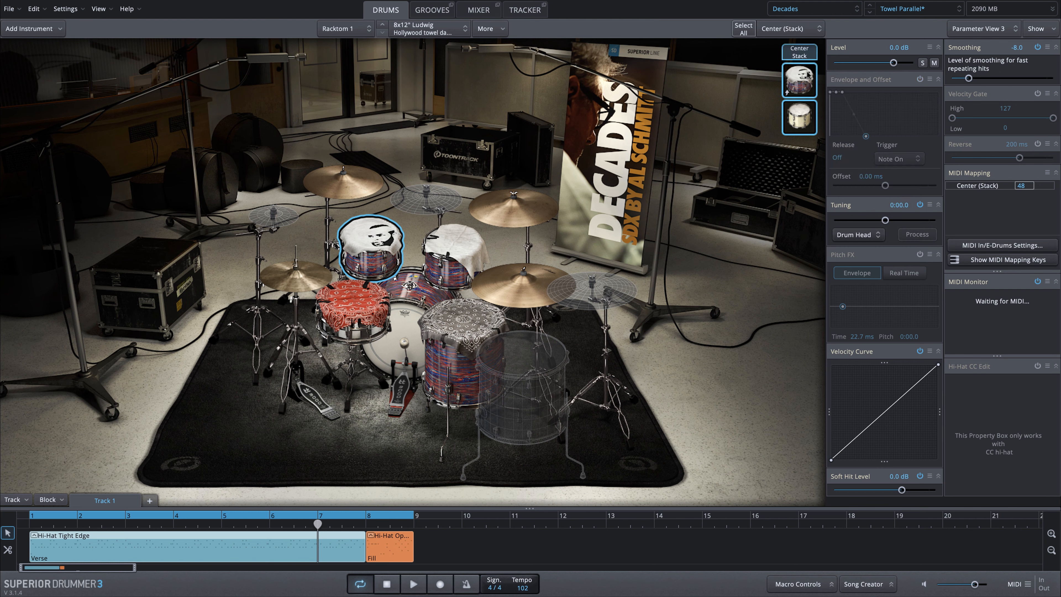
Compare the towel-damped Ludwig layer, the tuned Slingerland layer and the complete Center stack of Racktom 1.
left_click(801, 78)
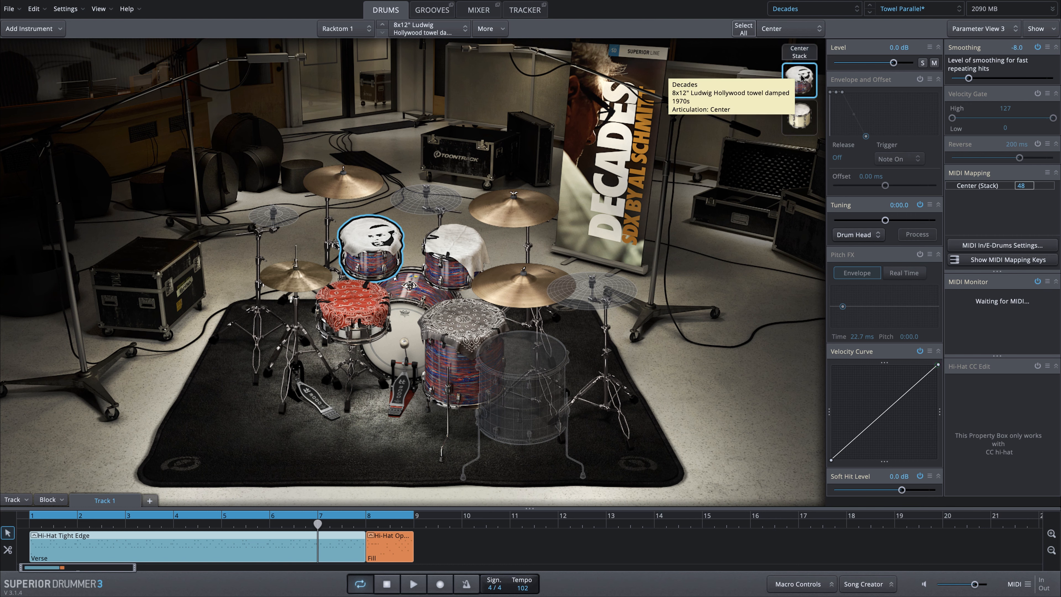
left_click(801, 78)
left_click(801, 77)
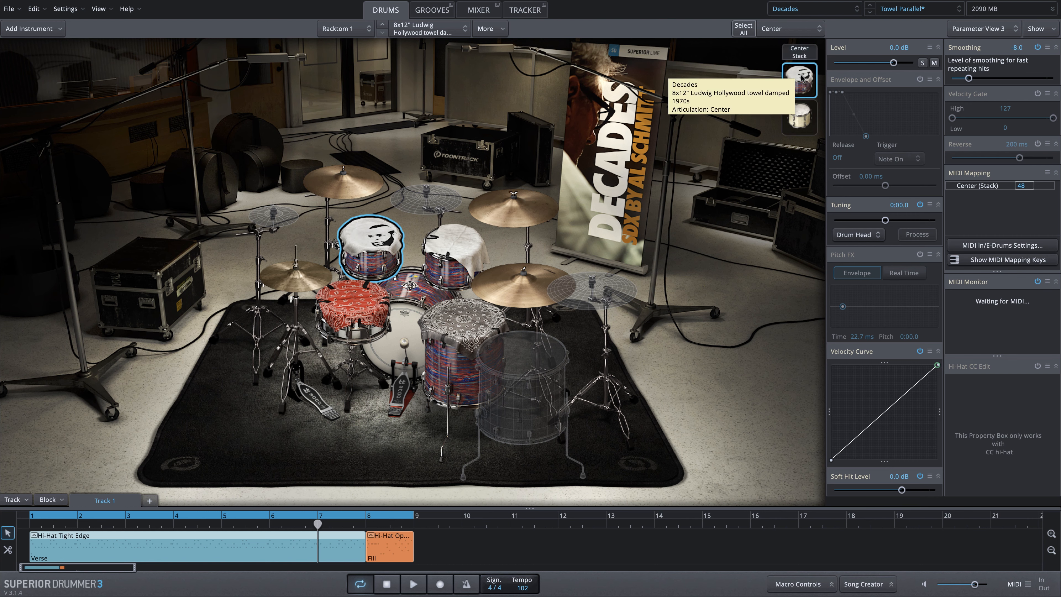
left_click(801, 112)
left_click(801, 112)
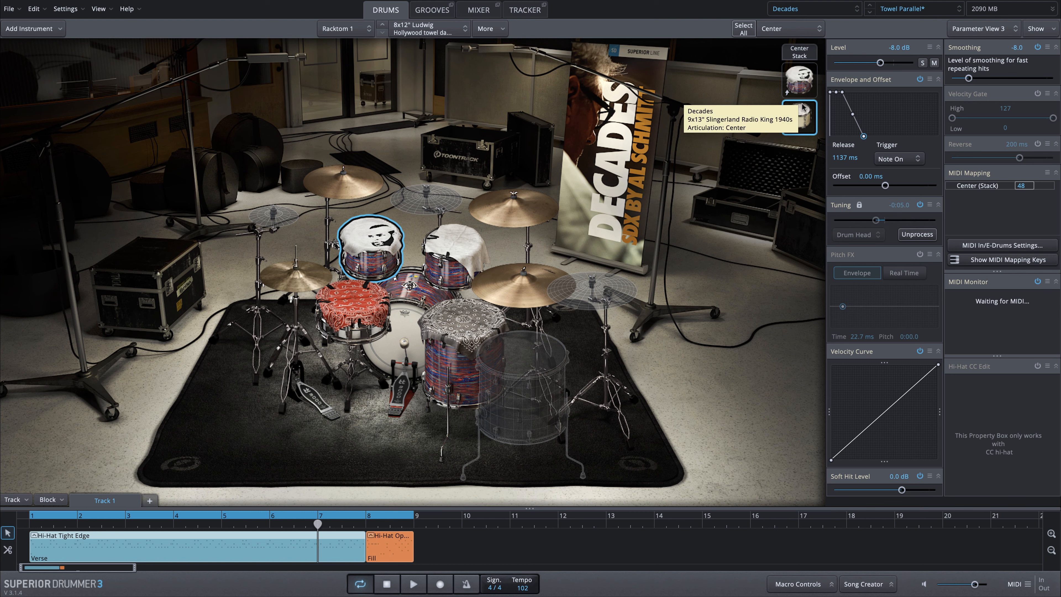
left_click(797, 71)
left_click(798, 55)
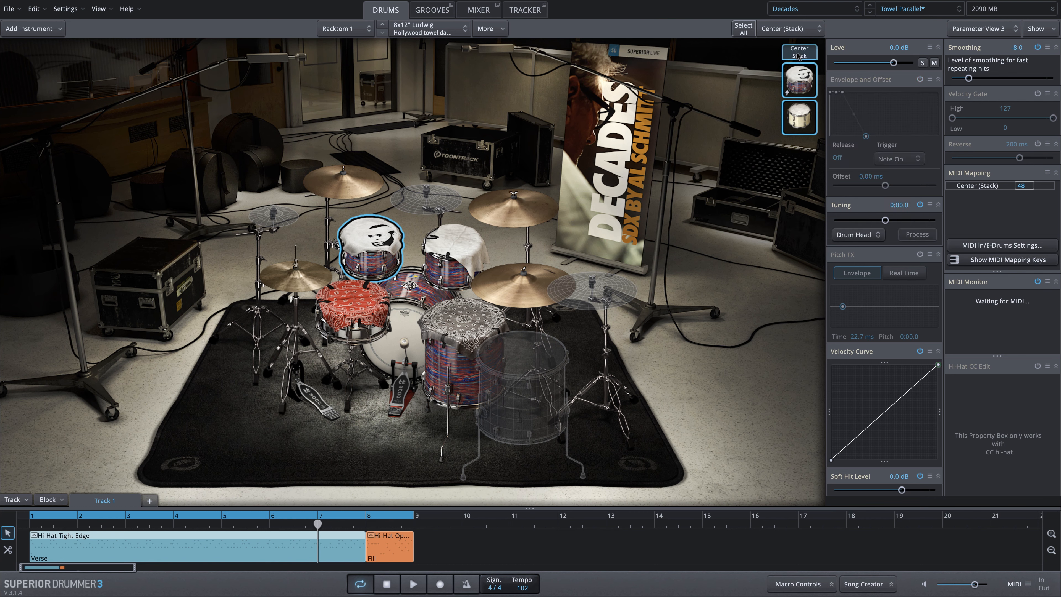
Start stacking an instrument onto Racktom 2's Center articulation and audition the snare-off and snare-on 9x13" Slingerland Radio King 1940s toms.
left_click(467, 250)
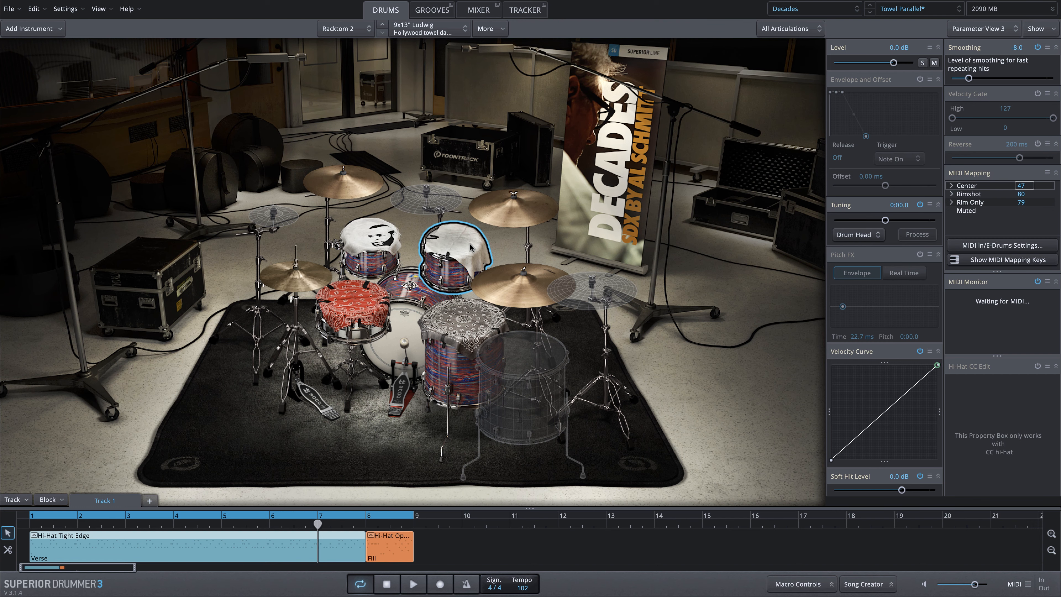
left_click(491, 33)
mouse_move(570, 67)
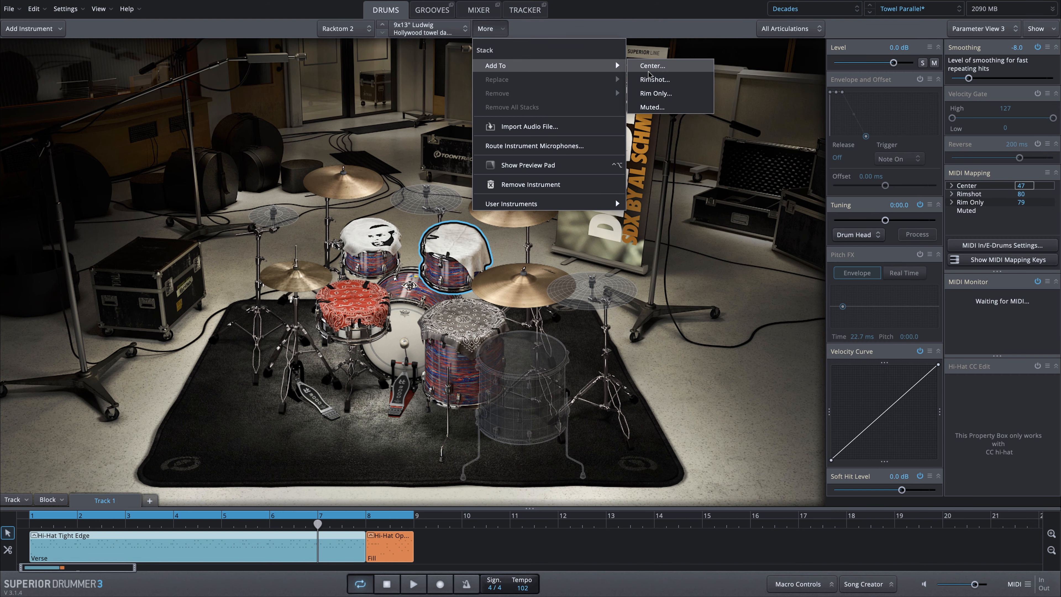
left_click(650, 74)
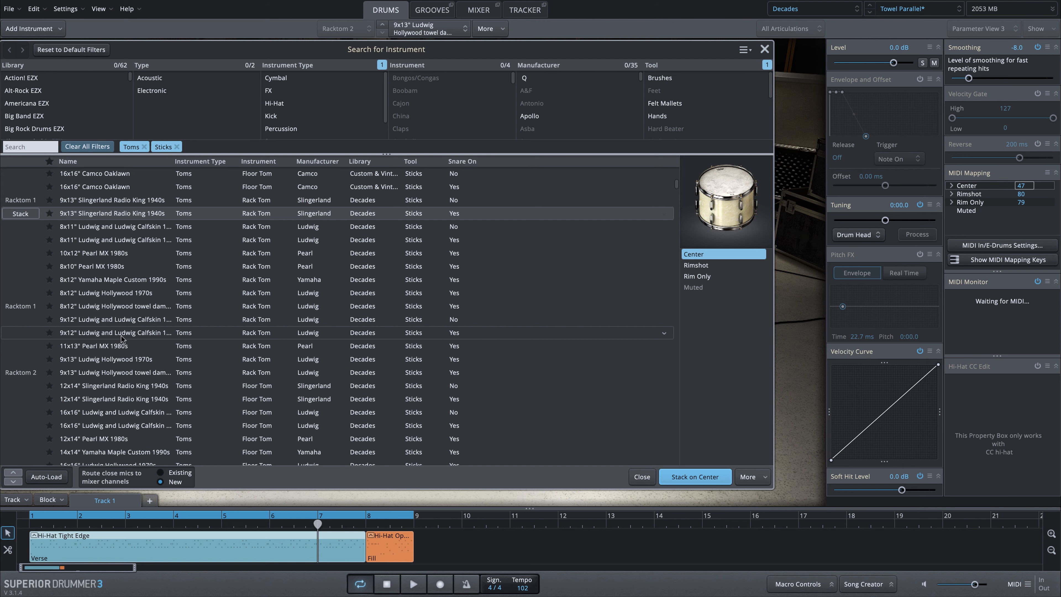
scroll(120, 370, "down", 1)
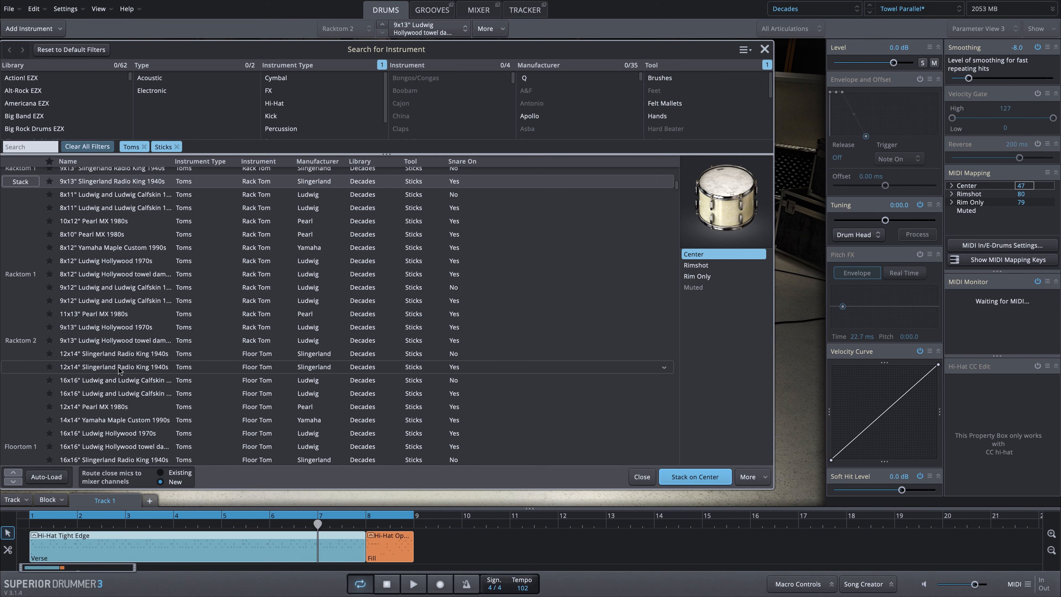
scroll(120, 370, "up", 1)
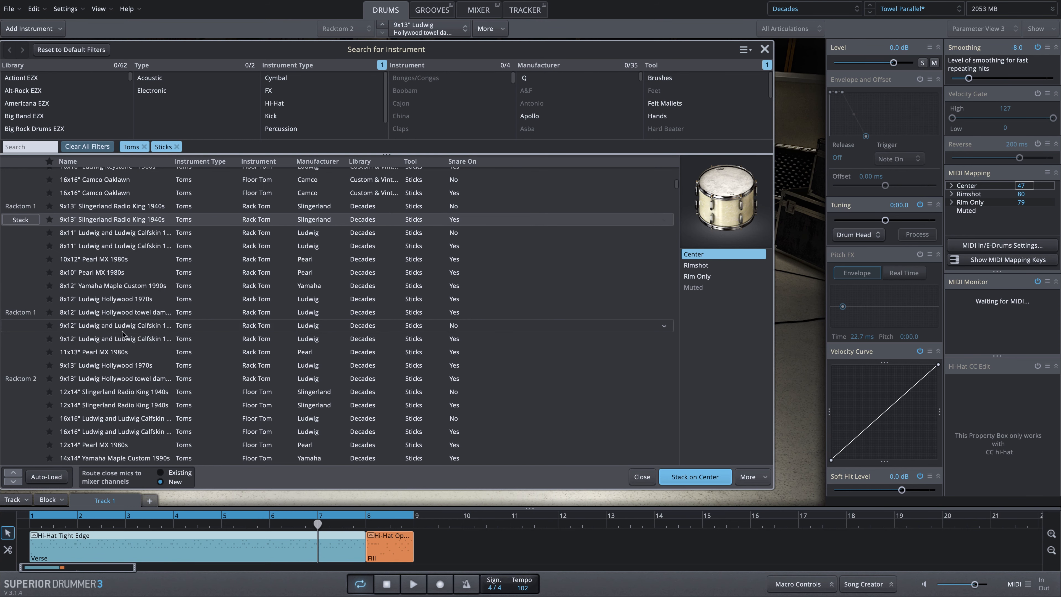
left_click(100, 214)
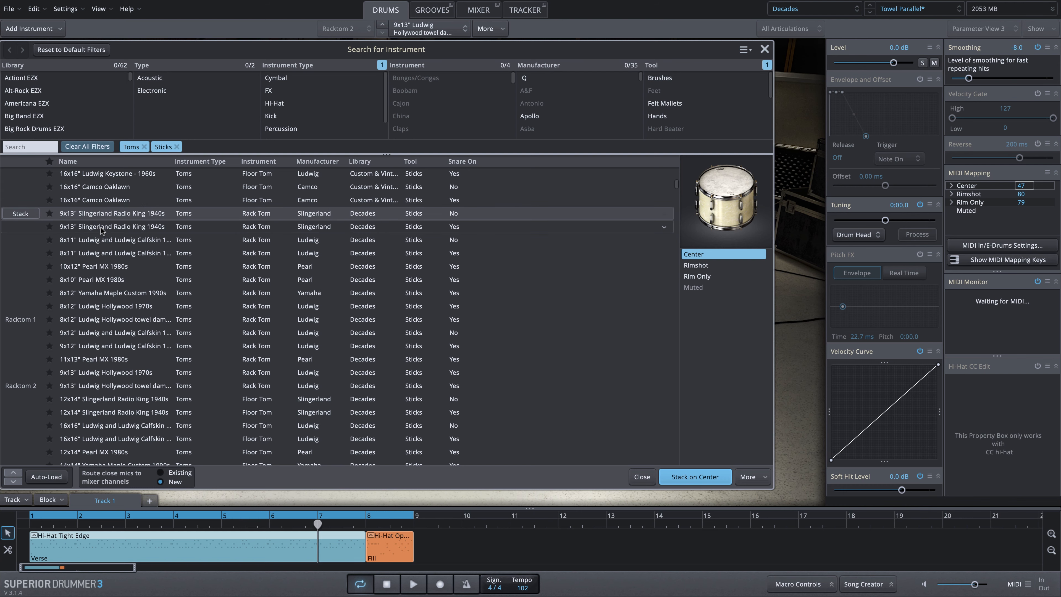
left_click(101, 227)
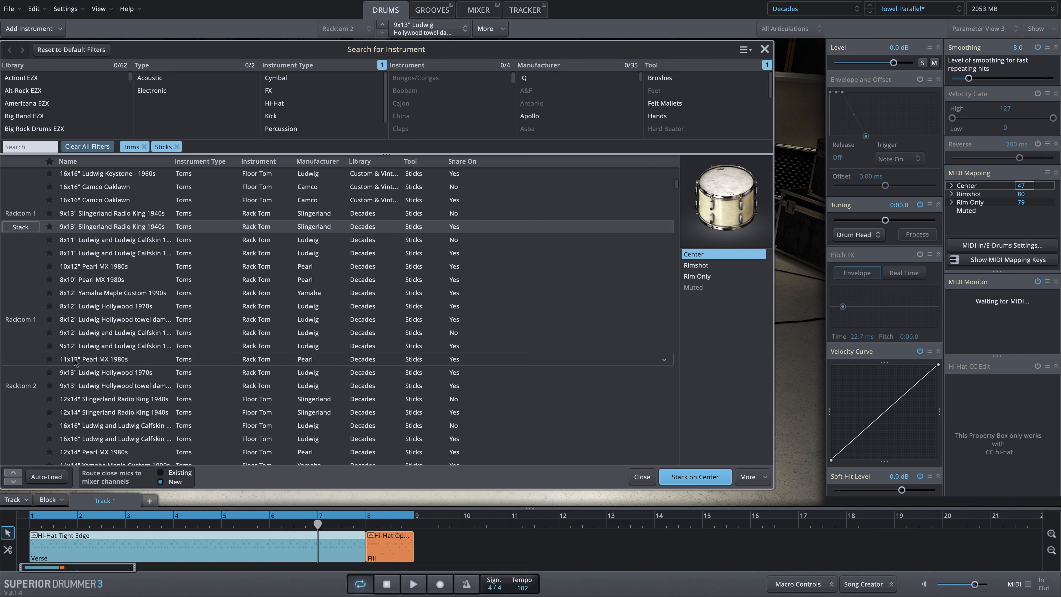
Stack the 12x14" Slingerland Radio King 1940s tom with snare on onto Racktom 2's Center articulation.
scroll(75, 362, "down", 2)
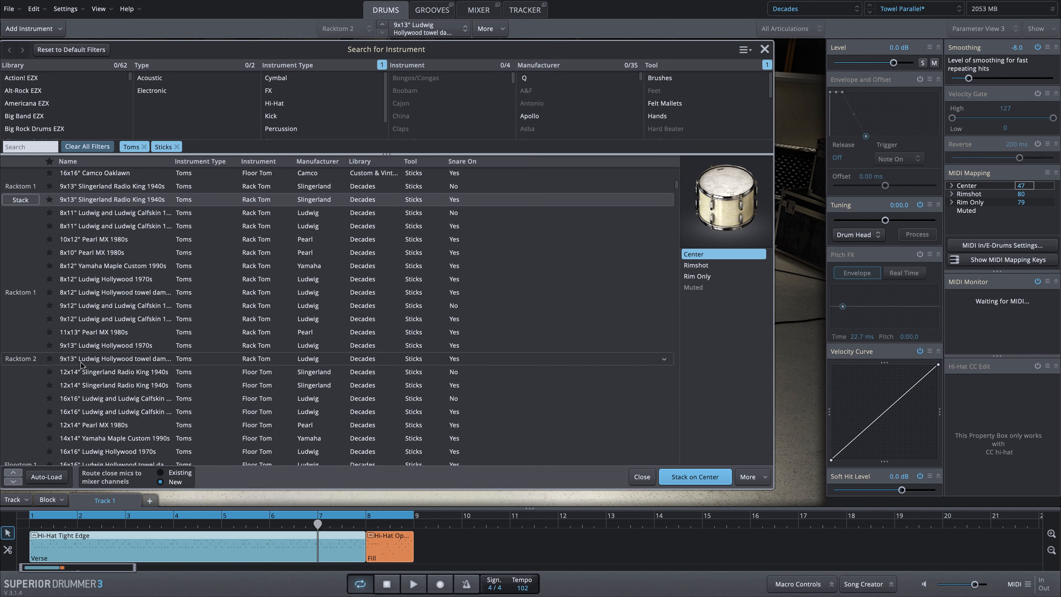
left_click(124, 374)
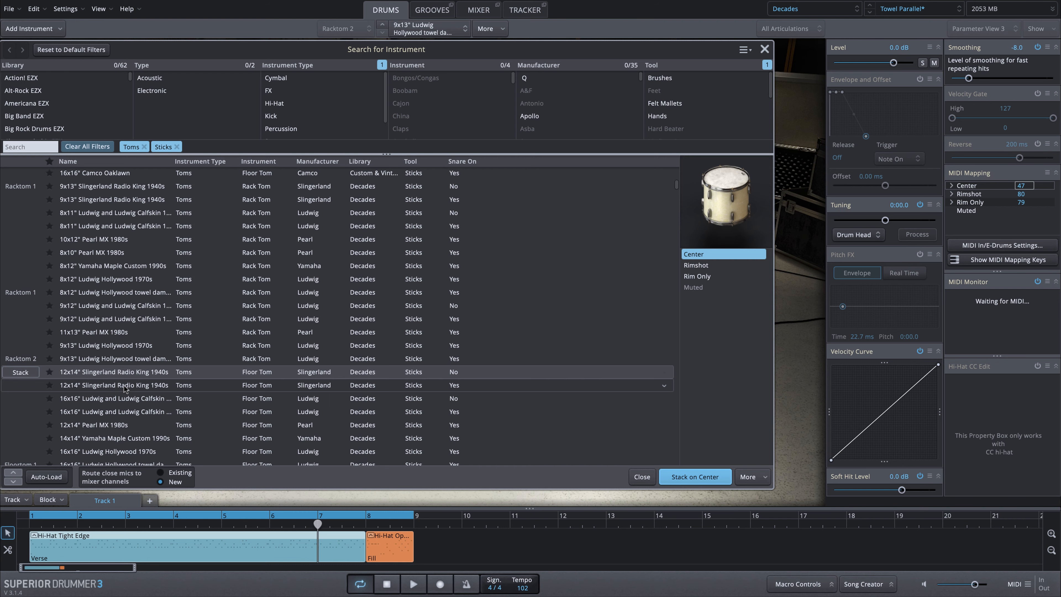
left_click(125, 387)
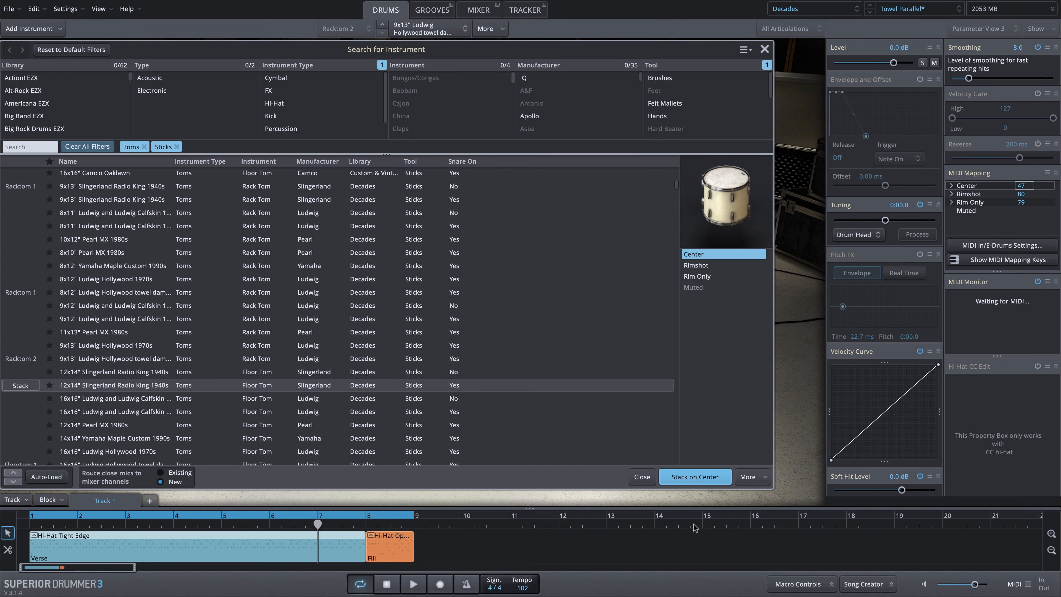
left_click(689, 477)
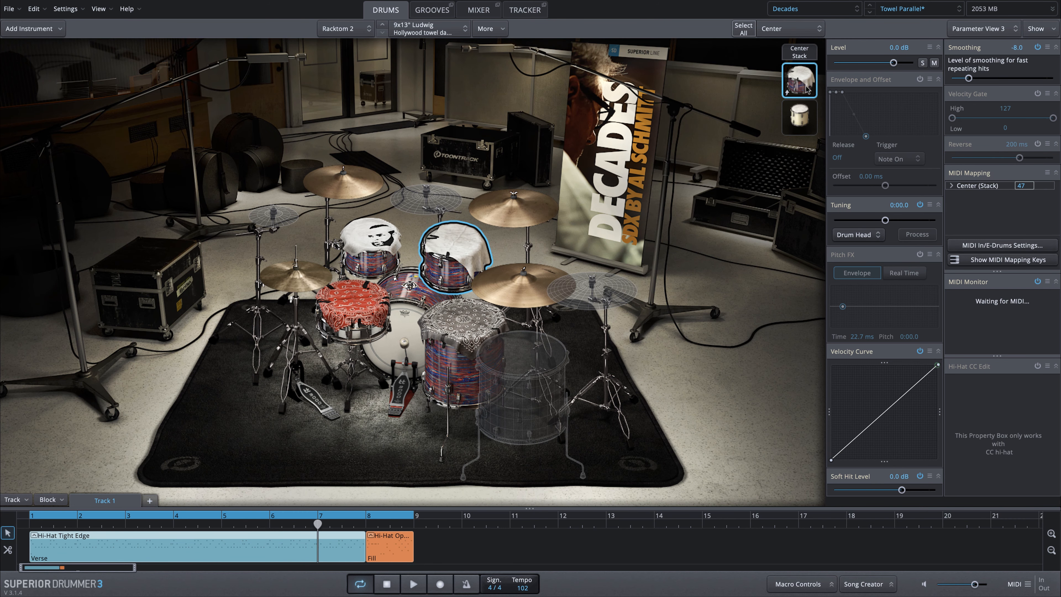
Set the stacked Slingerland's envelope release to 1033 ms on Racktom 2 and audition the full Center stack.
left_click(799, 80)
left_click(807, 121)
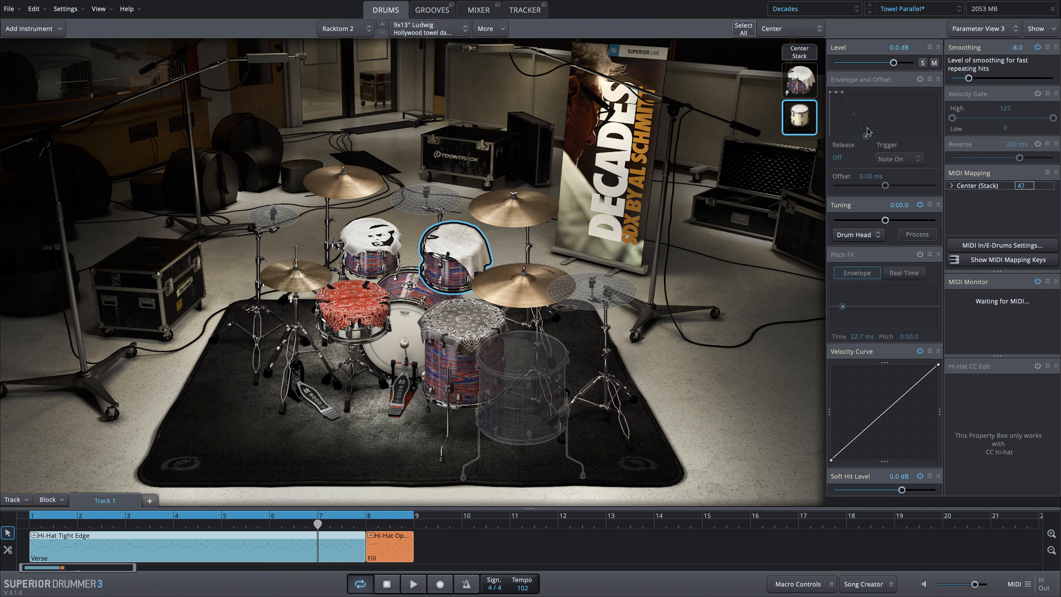
left_click_drag(865, 135, 863, 136)
left_click(798, 105)
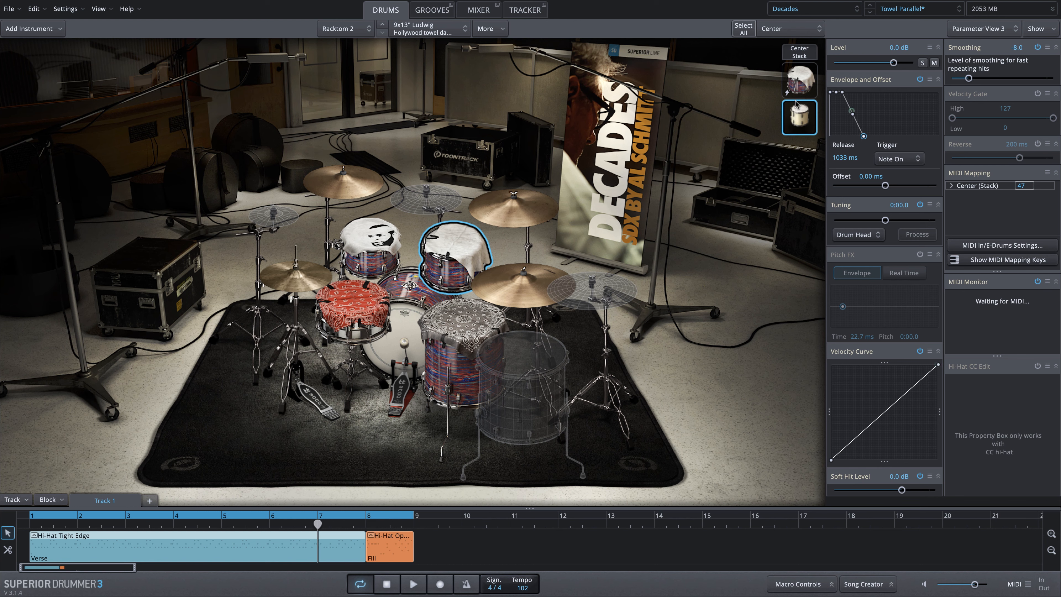
left_click(799, 54)
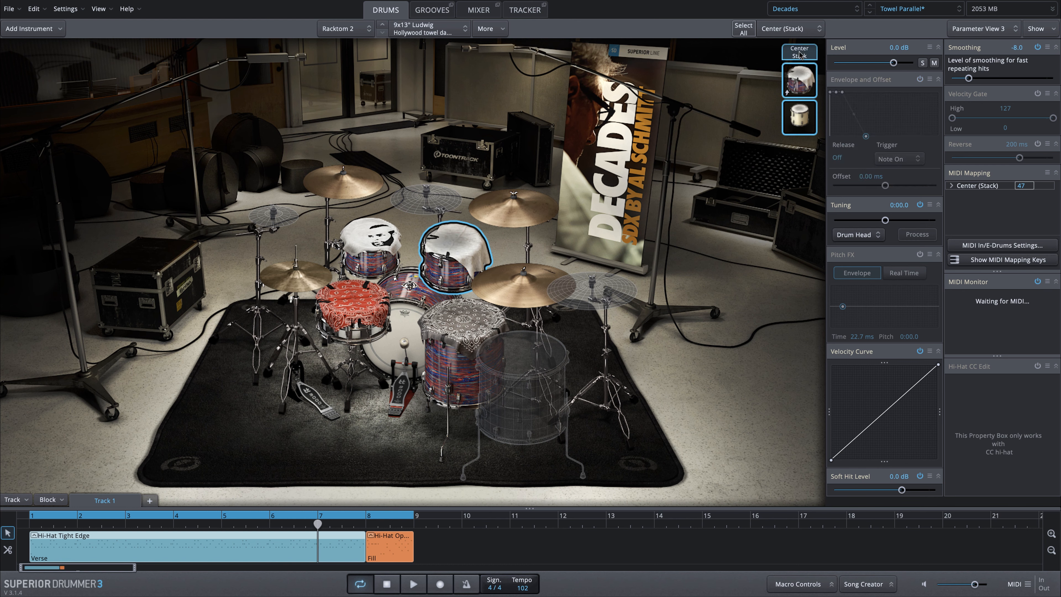
left_click(799, 53)
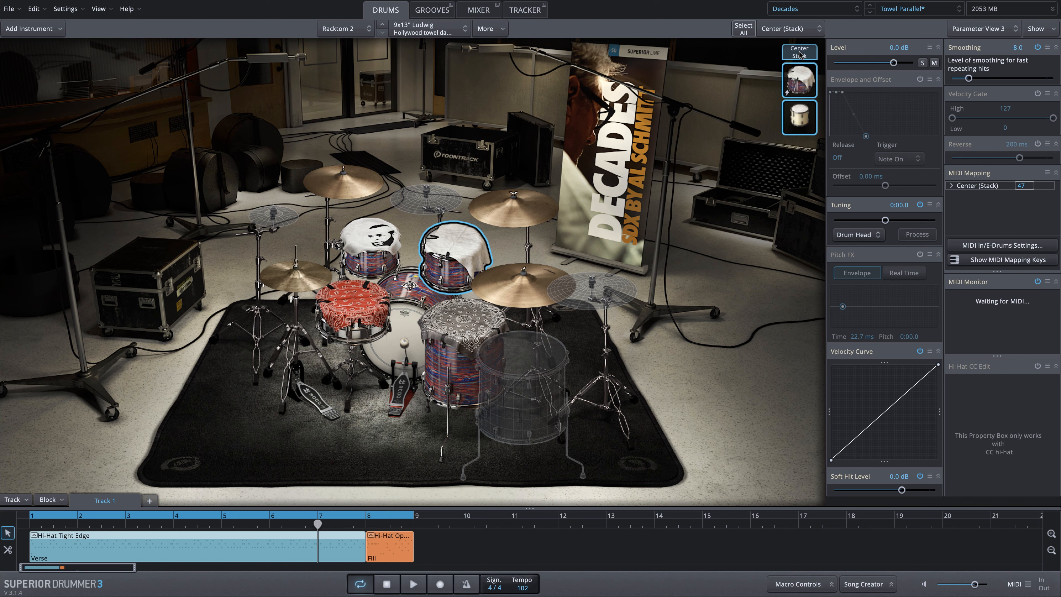
Set the stacked Slingerland's level to -4.0 dB and compare Racktom 2's Center stack with the towel-damped tom alone.
left_click(802, 109)
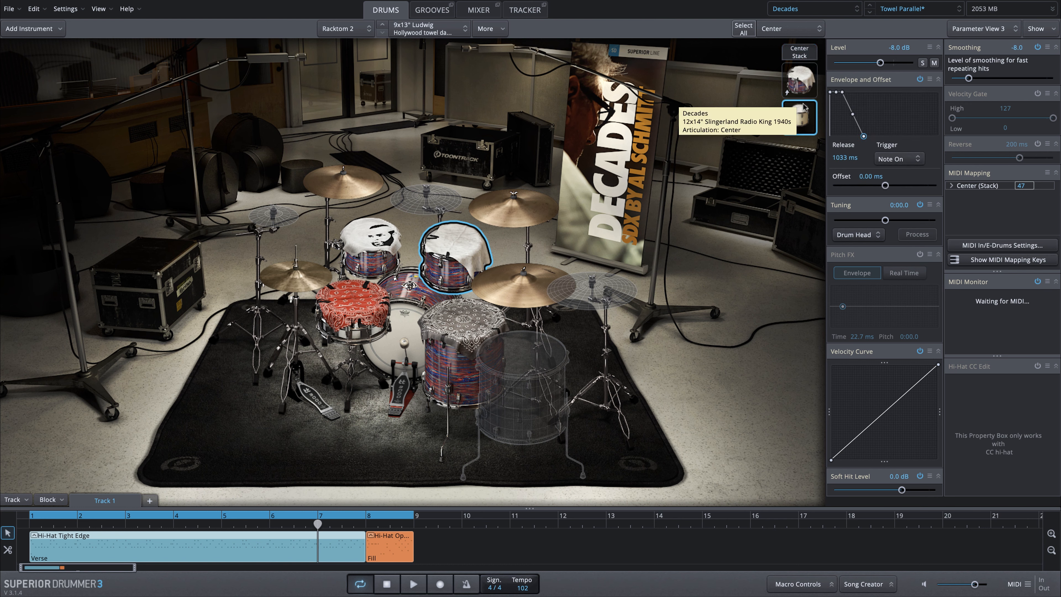
left_click(802, 77)
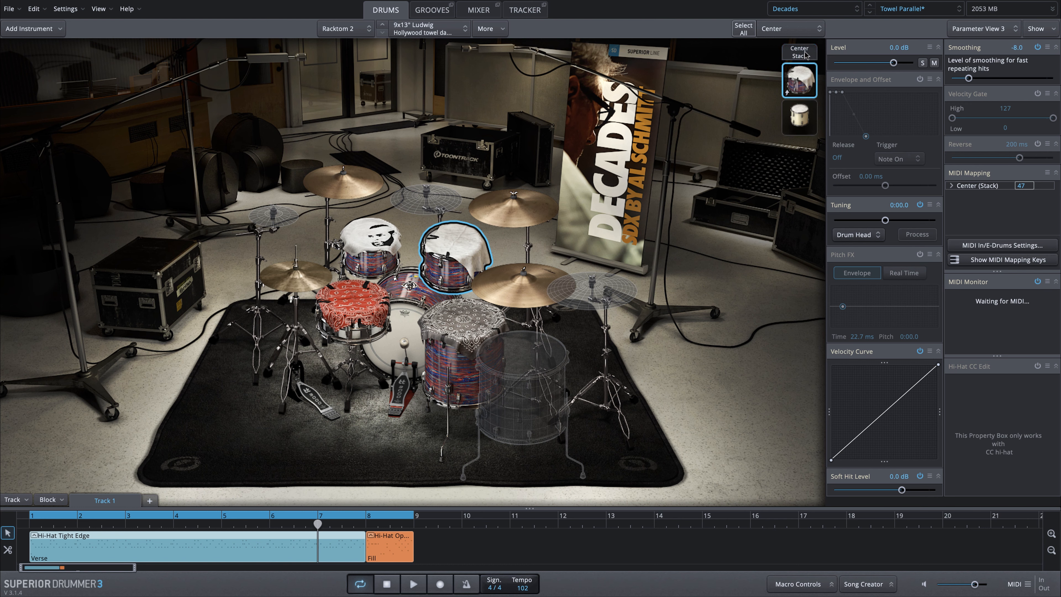
left_click(796, 116)
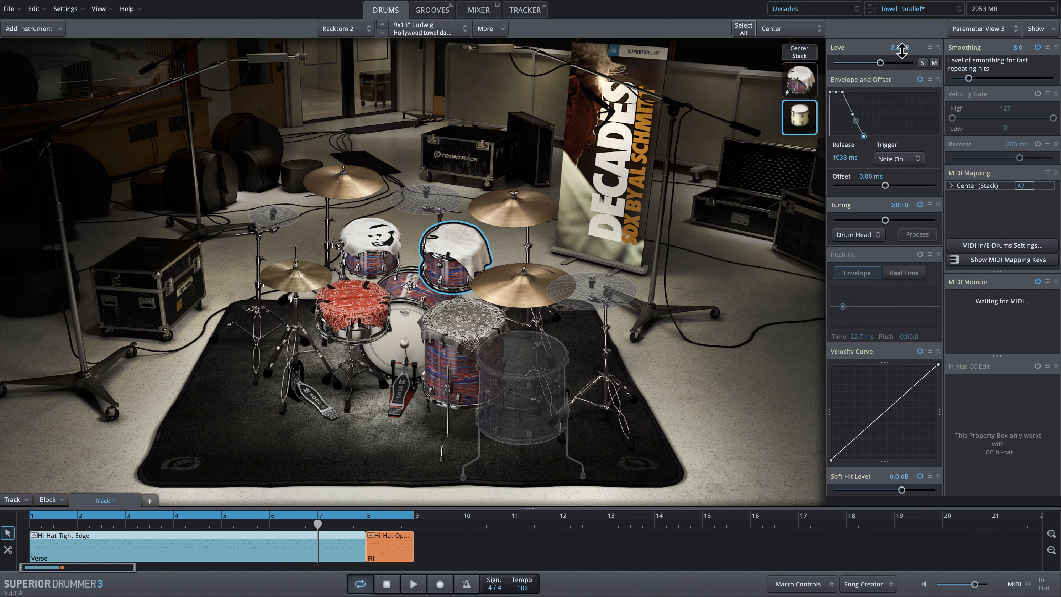
left_click_drag(902, 50, 902, 56)
left_click(800, 56)
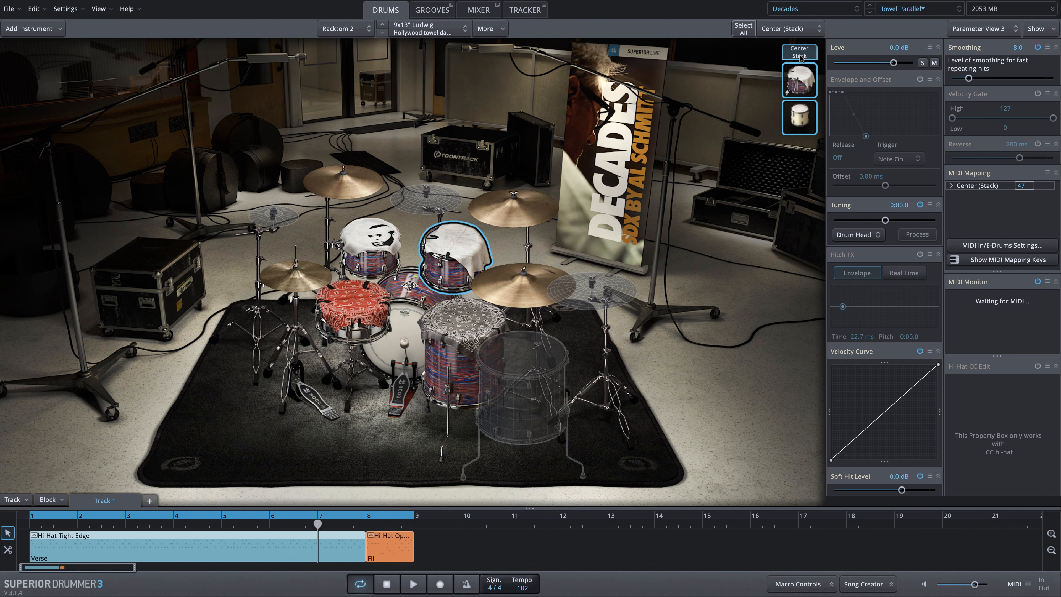
left_click(800, 54)
left_click(795, 70)
left_click(800, 54)
left_click(800, 56)
Tune the stacked Slingerland's drum head on Racktom 2 to 0:02.0, process the tuning, and audition the Center stack.
left_click(804, 121)
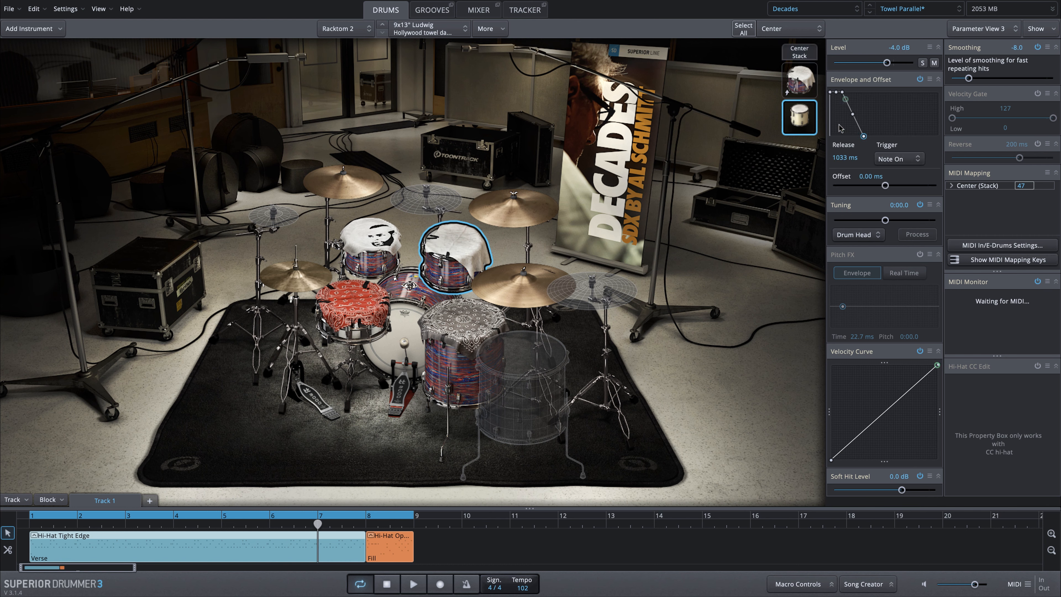
left_click_drag(866, 137, 863, 136)
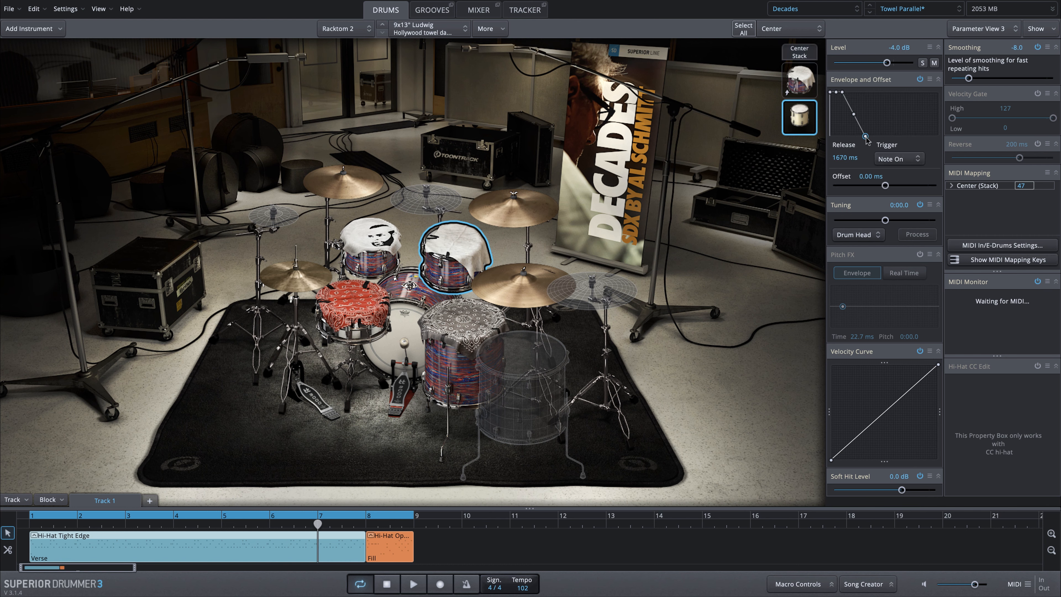
left_click_drag(901, 206, 903, 202)
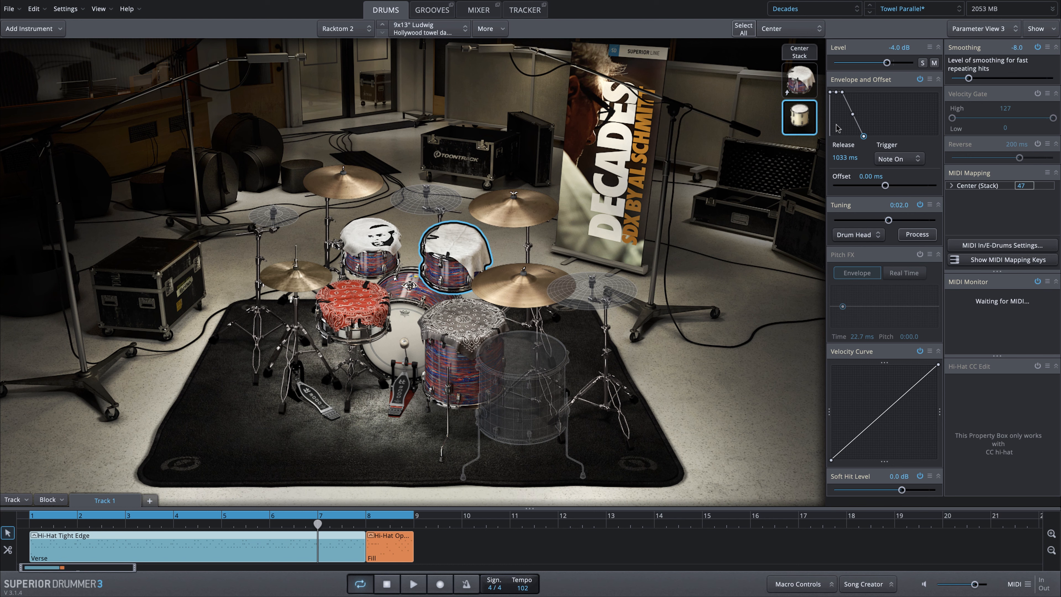
left_click(802, 107)
left_click(918, 236)
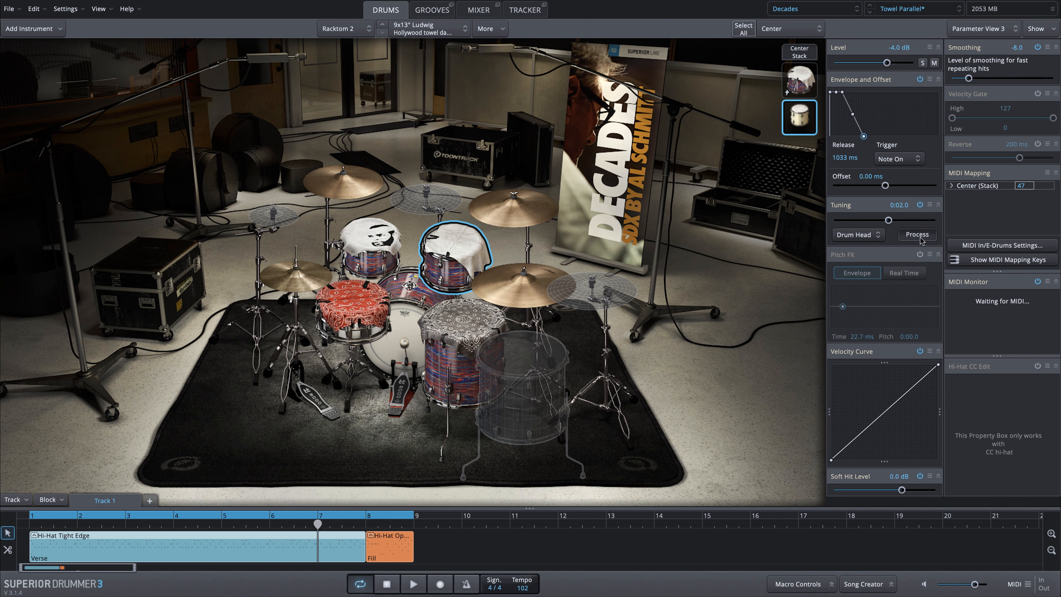
left_click(800, 53)
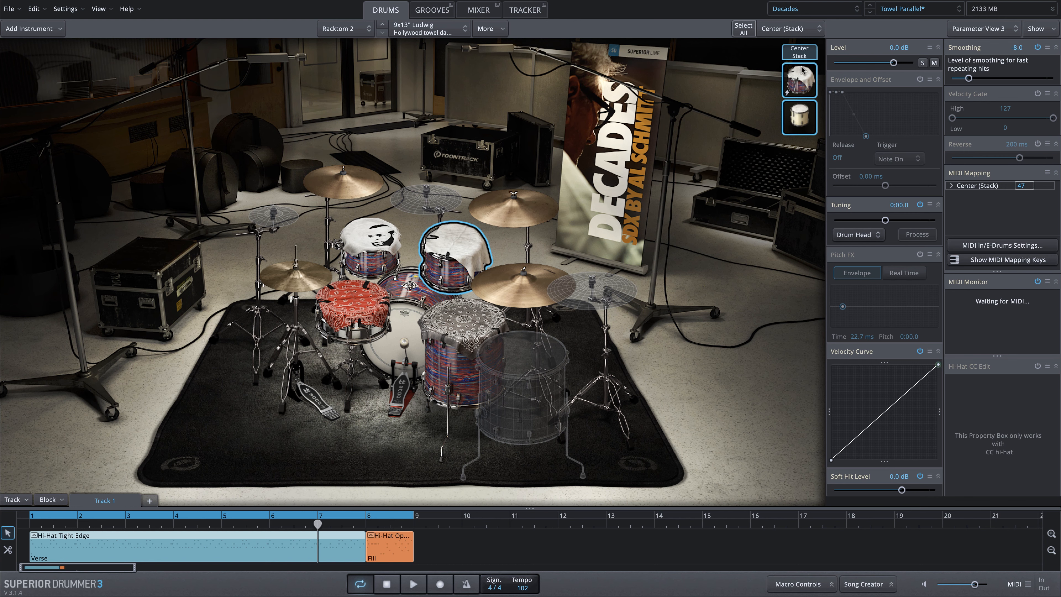
left_click(801, 56)
left_click(801, 54)
Swap Racktom 1's stacked layer for the regular drumsticks version of the 9x13" Slingerland Radio King 1940s and audition the Center stack.
left_click(375, 237)
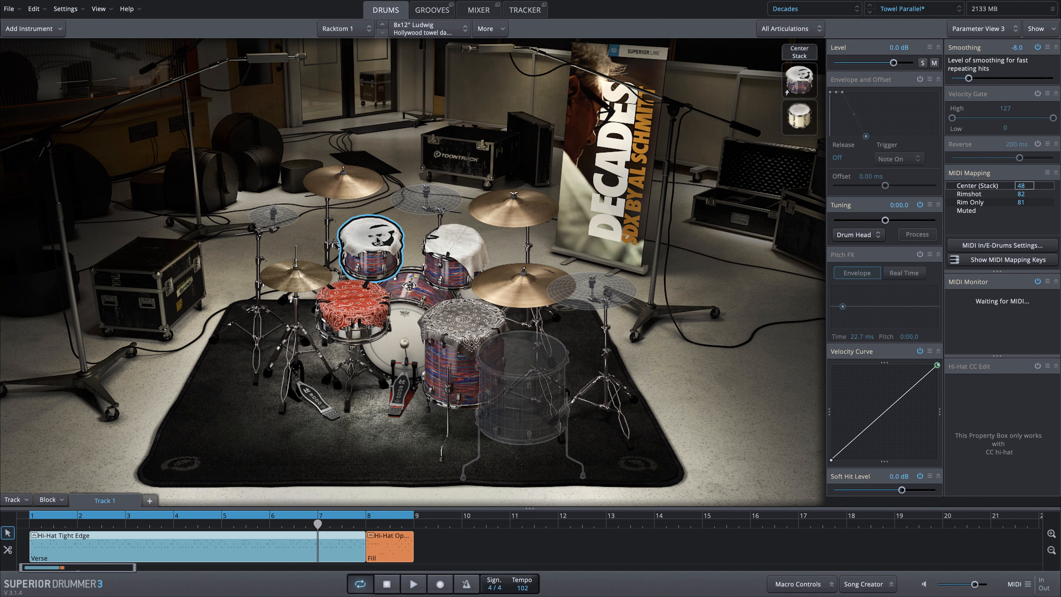
right_click(795, 116)
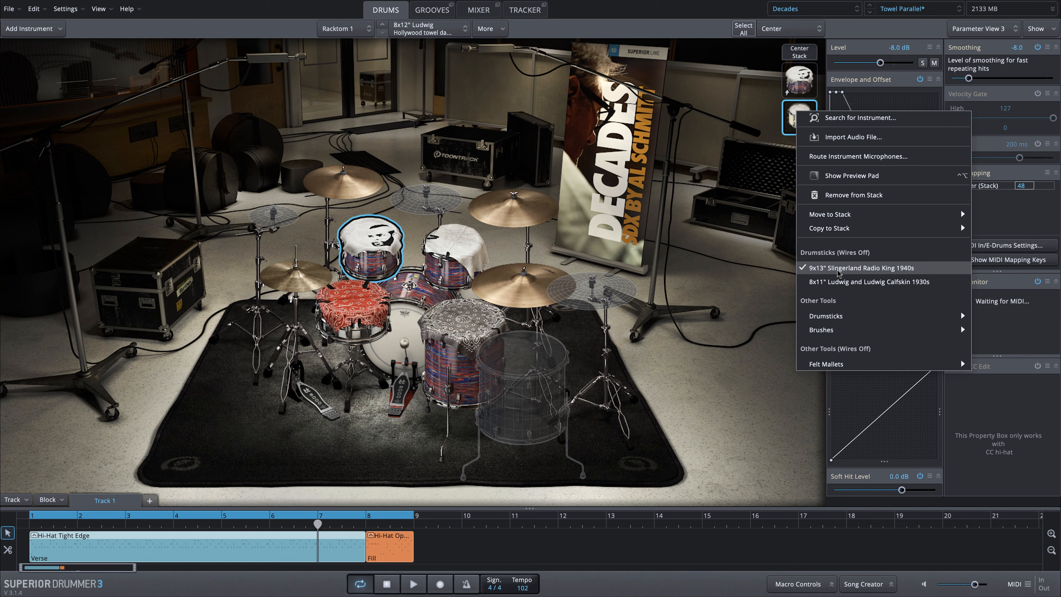
mouse_move(840, 312)
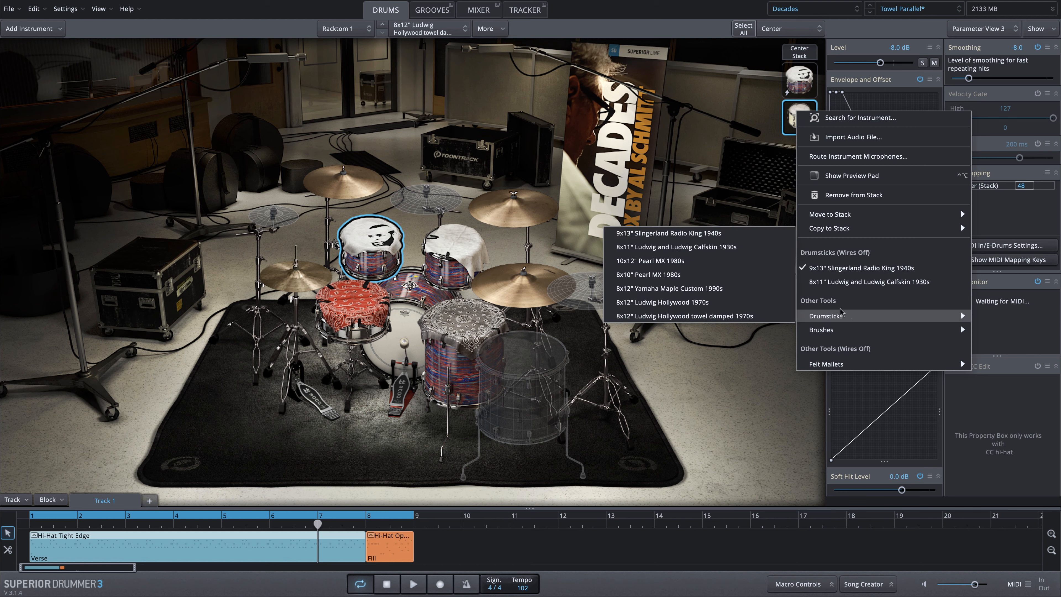
left_click(674, 233)
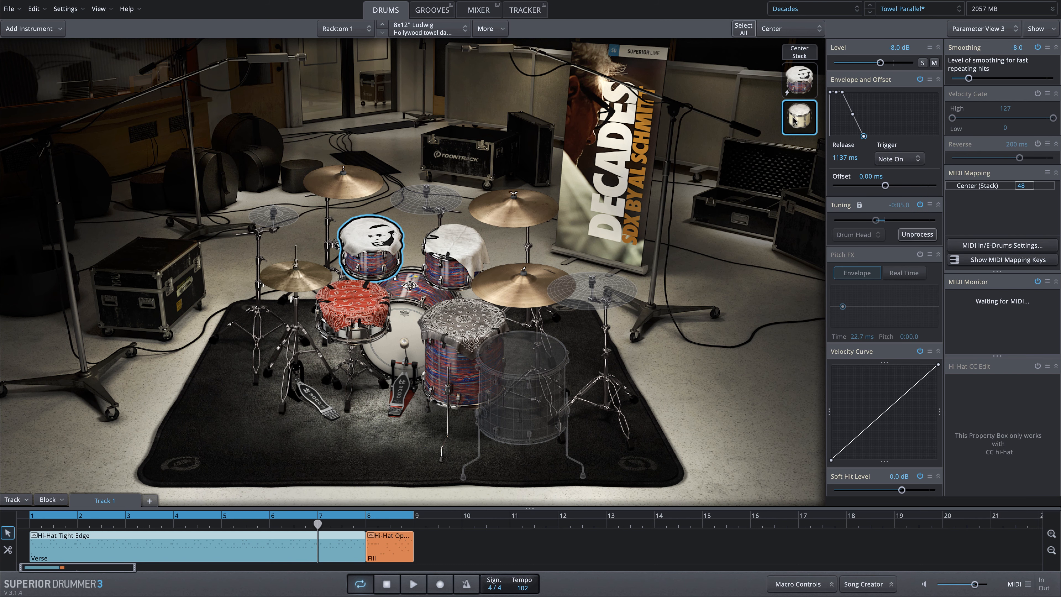
left_click(799, 52)
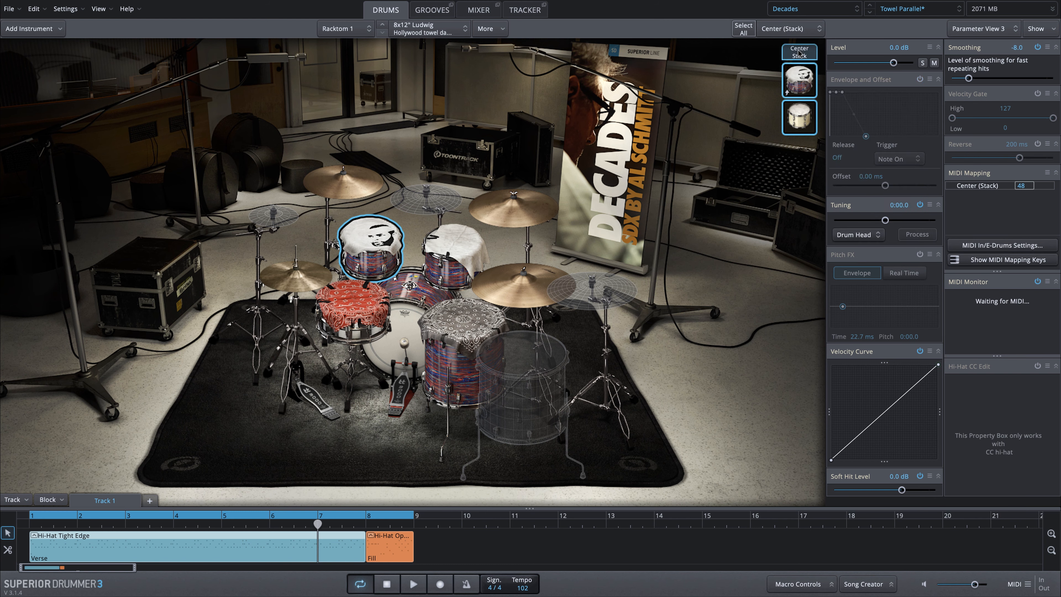
Stack the 16x16" Slingerland Radio King 1940s floor tom with snare on onto Floortom 1's Center articulation.
left_click(482, 323)
left_click(493, 29)
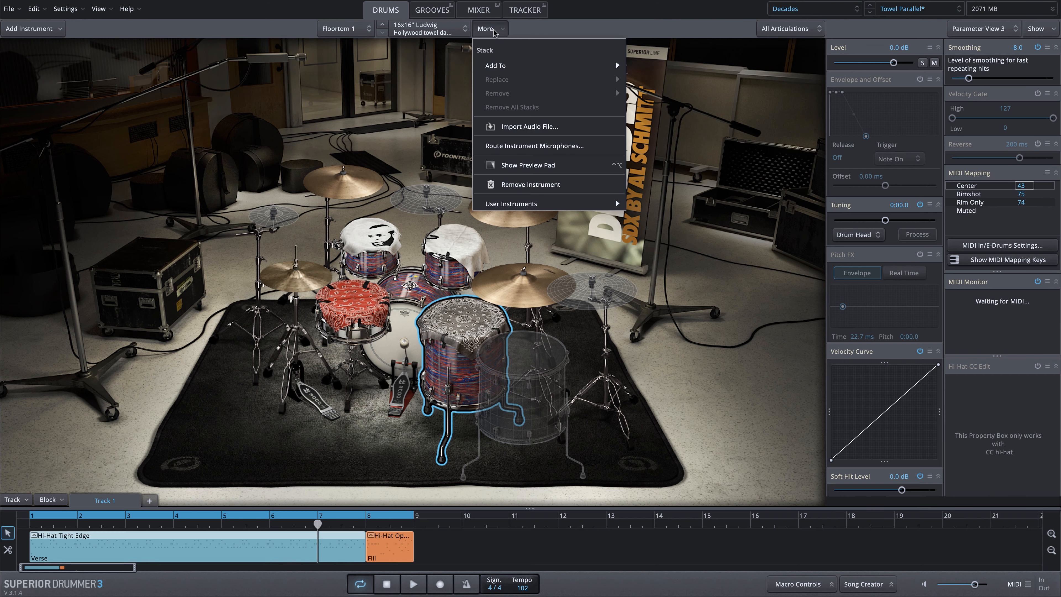
left_click(642, 68)
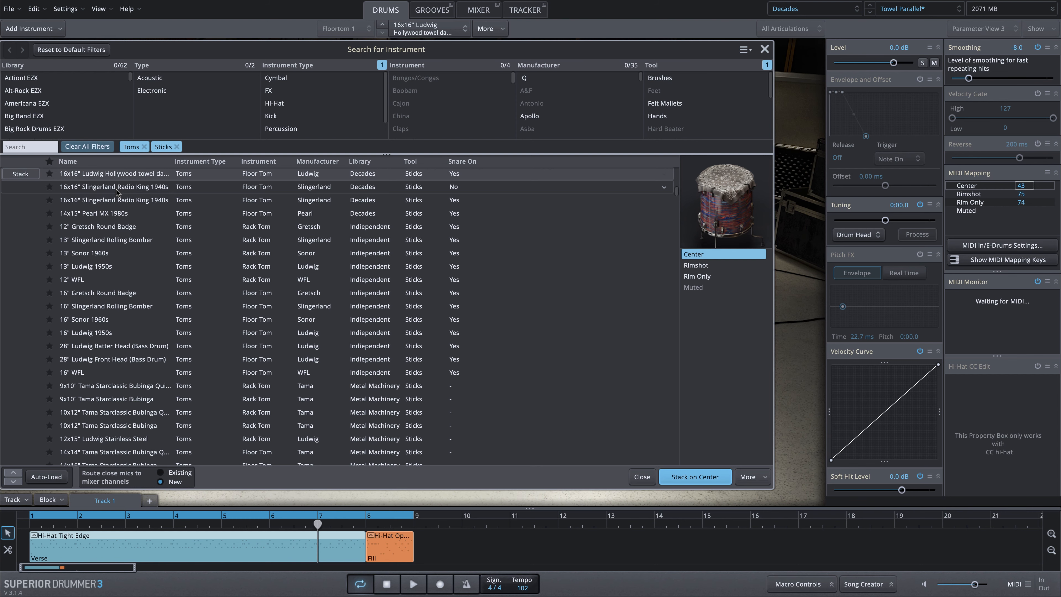
left_click(116, 189)
left_click(121, 200)
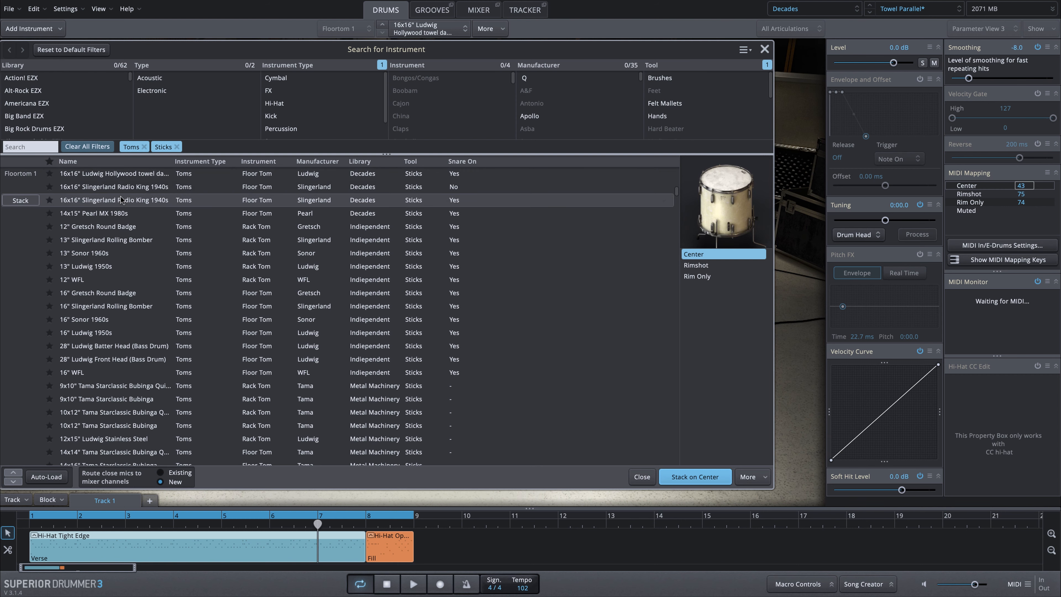
left_click(698, 477)
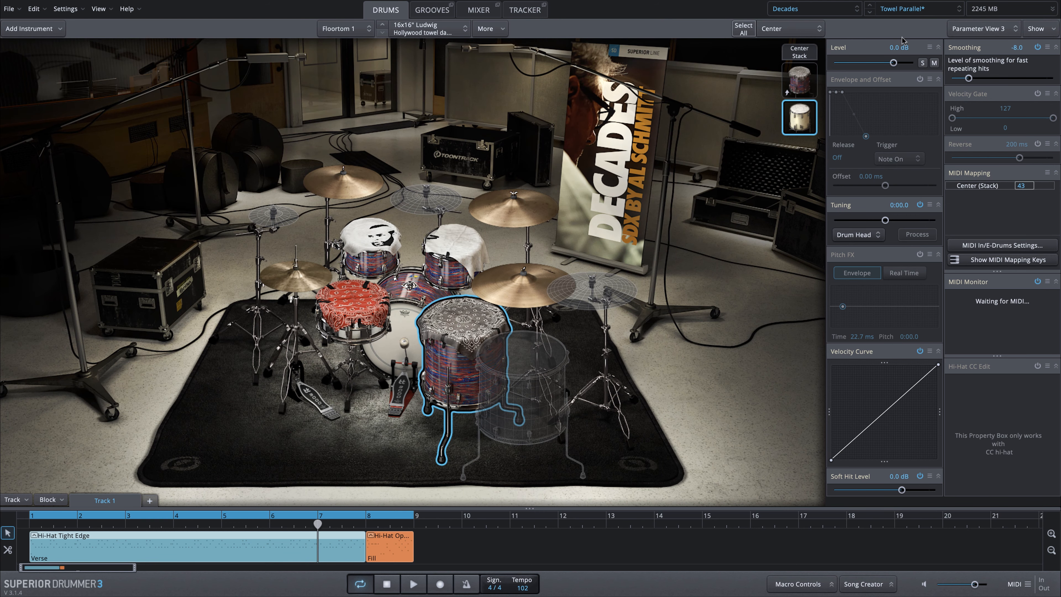
Set the stacked Slingerland's level on Floortom 1 to -6.0 dB, tune its drum head to -0:03.0, and process the tuning.
left_click_drag(901, 40, 901, 46)
left_click(800, 75)
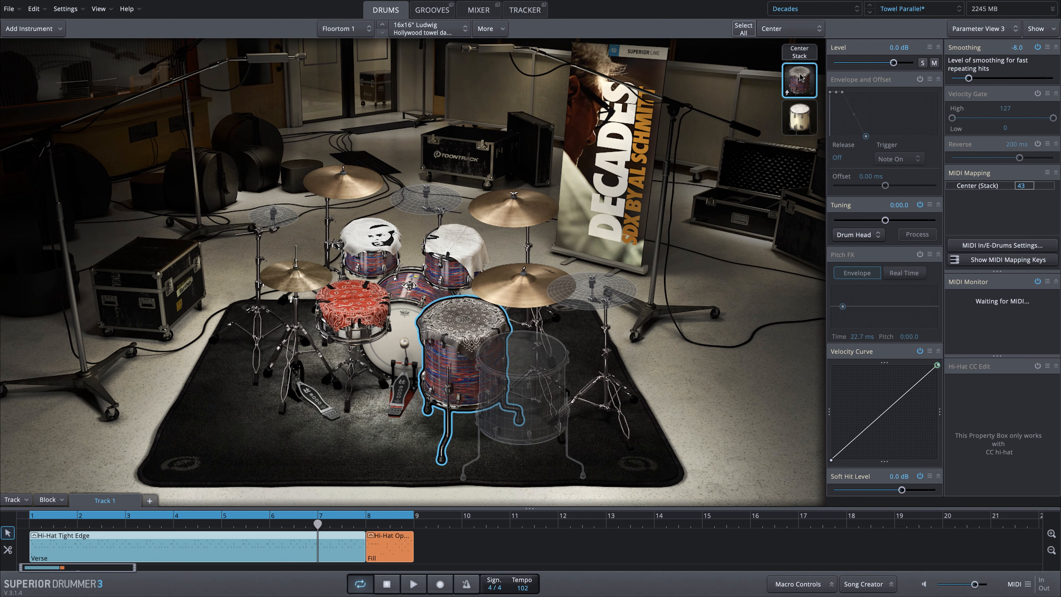
left_click(805, 109)
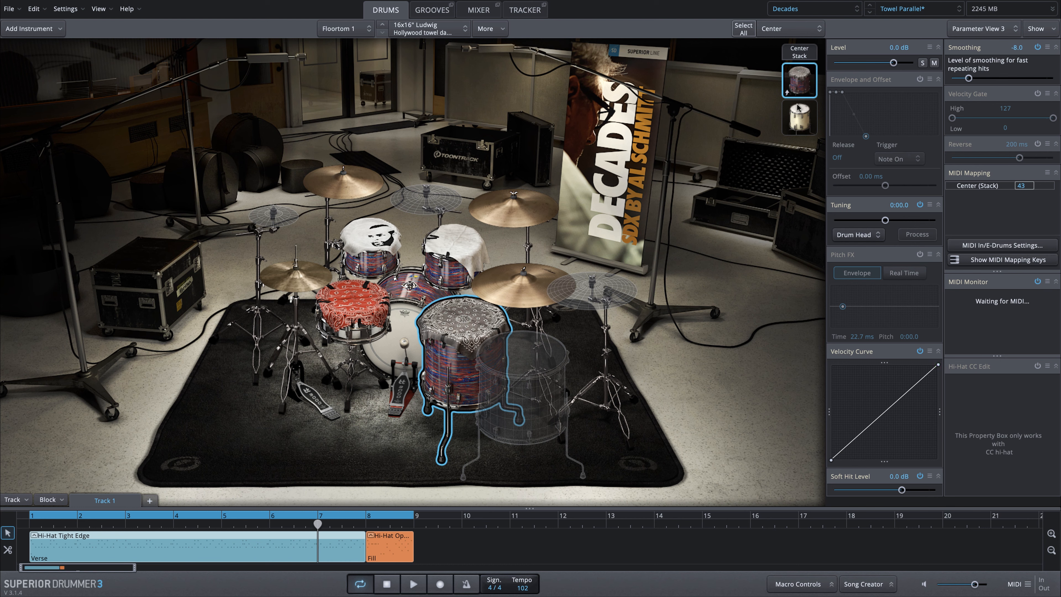
left_click_drag(904, 201, 904, 203)
left_click(916, 234)
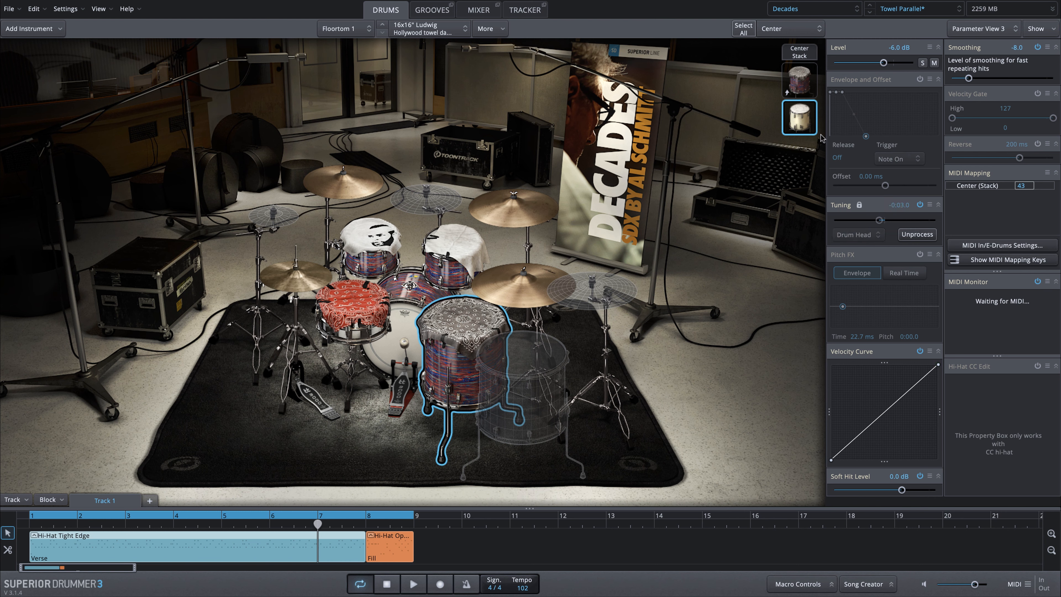
Compare Floortom 1's towel-damped drum alone with the full Center stack.
left_click(806, 77)
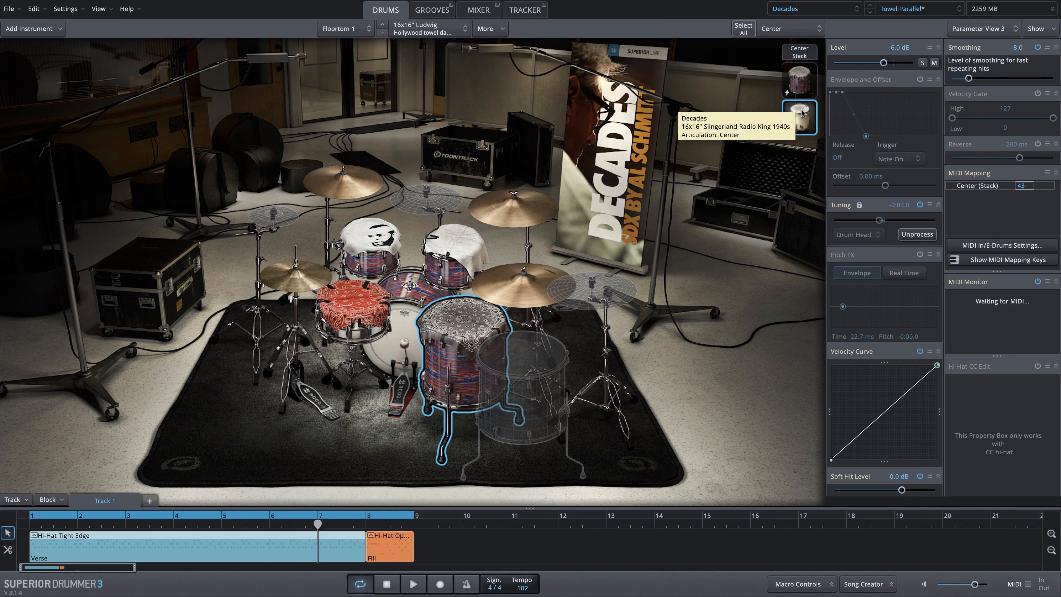
left_click(806, 54)
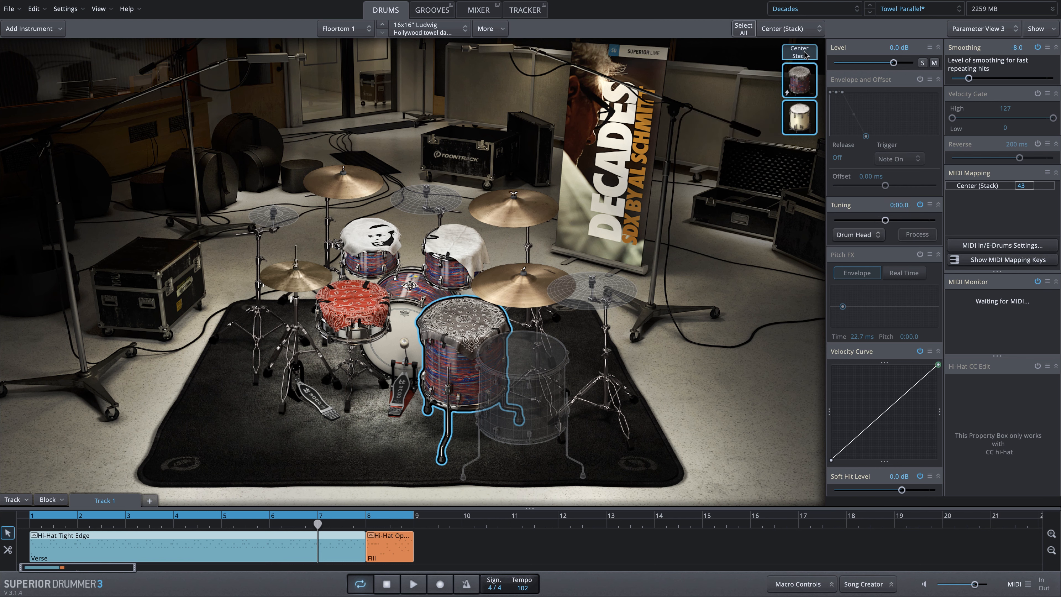
left_click(798, 80)
left_click(801, 53)
Shorten the envelope release of Floortom 1's stacked Slingerland to 1033 ms and audition it against the towel-damped drum and the Center stack.
left_click(800, 116)
left_click(864, 136)
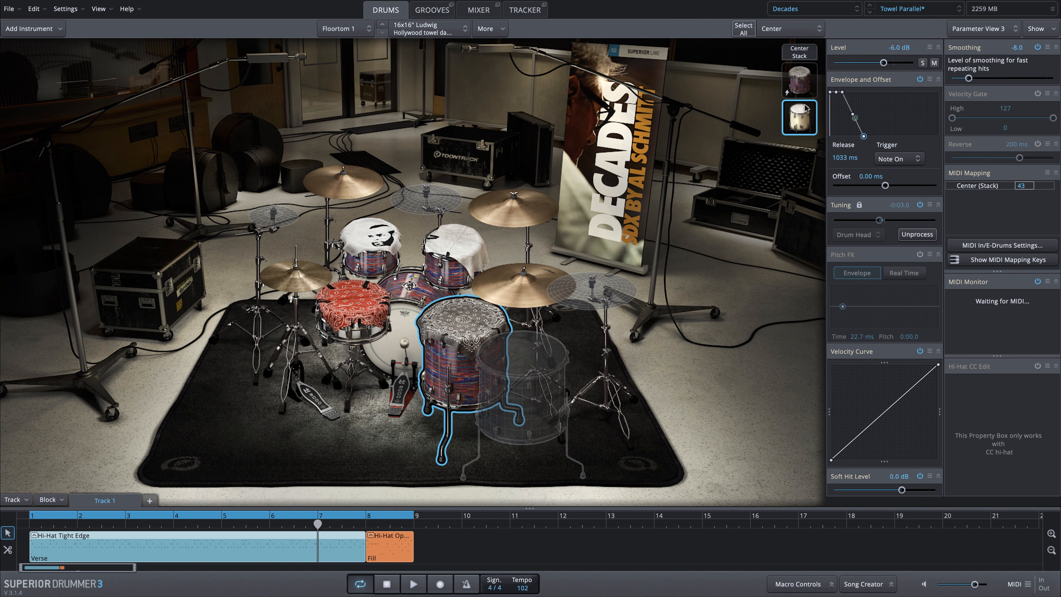
left_click(798, 53)
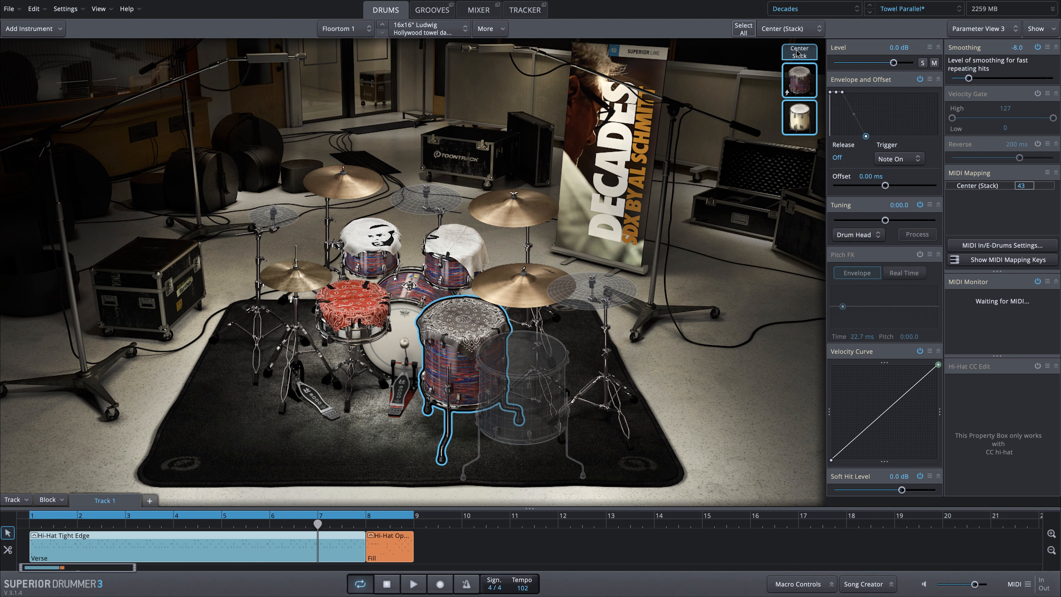
left_click(802, 73)
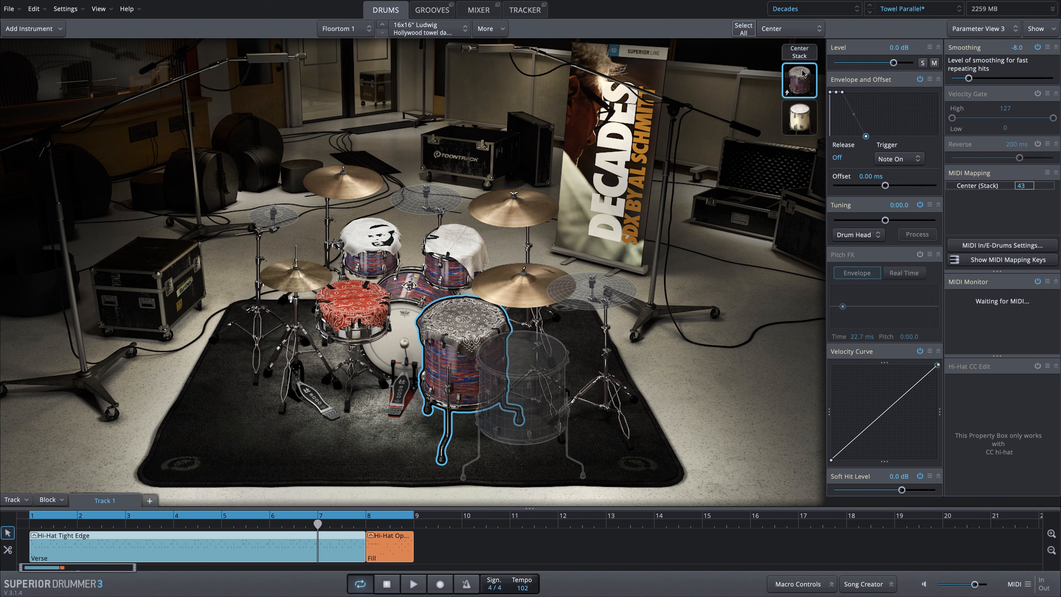
left_click(806, 54)
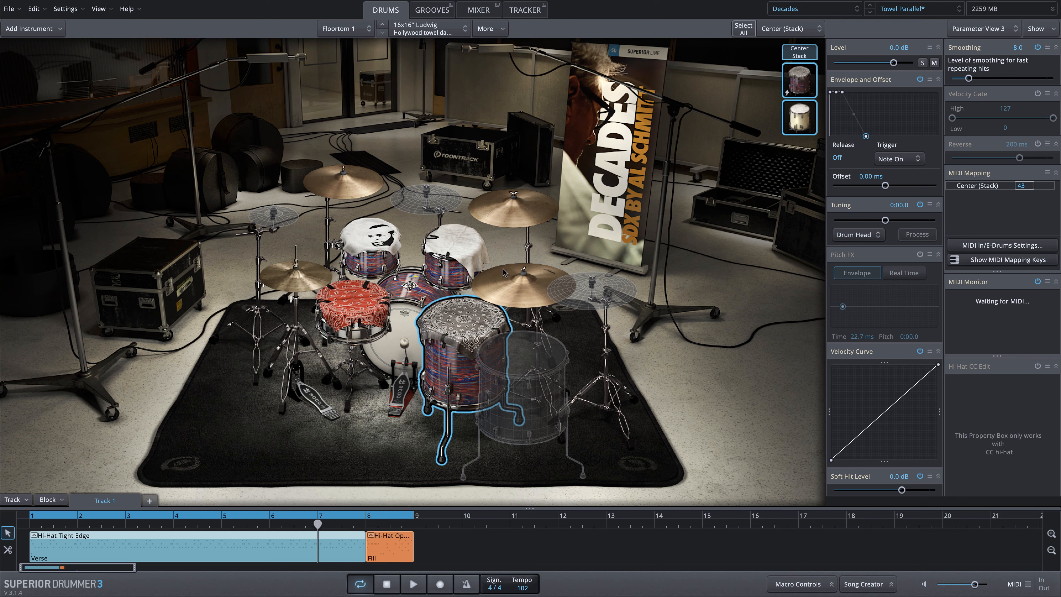
Play the groove with the layered kit, then stop and go through both rack toms and Floortom 1 again.
key("space")
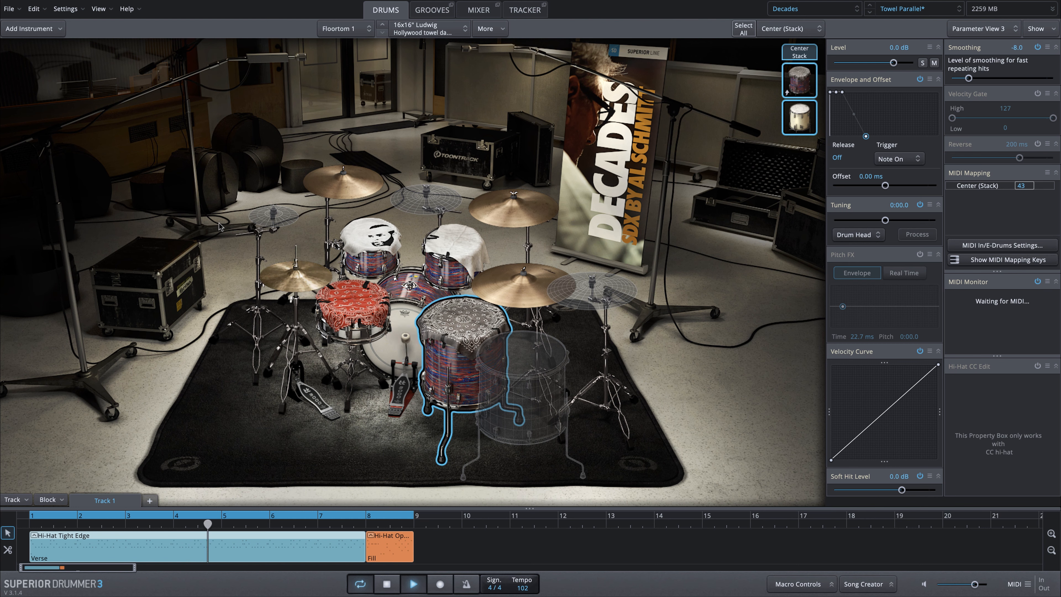
key("space")
left_click(365, 250)
left_click(449, 250)
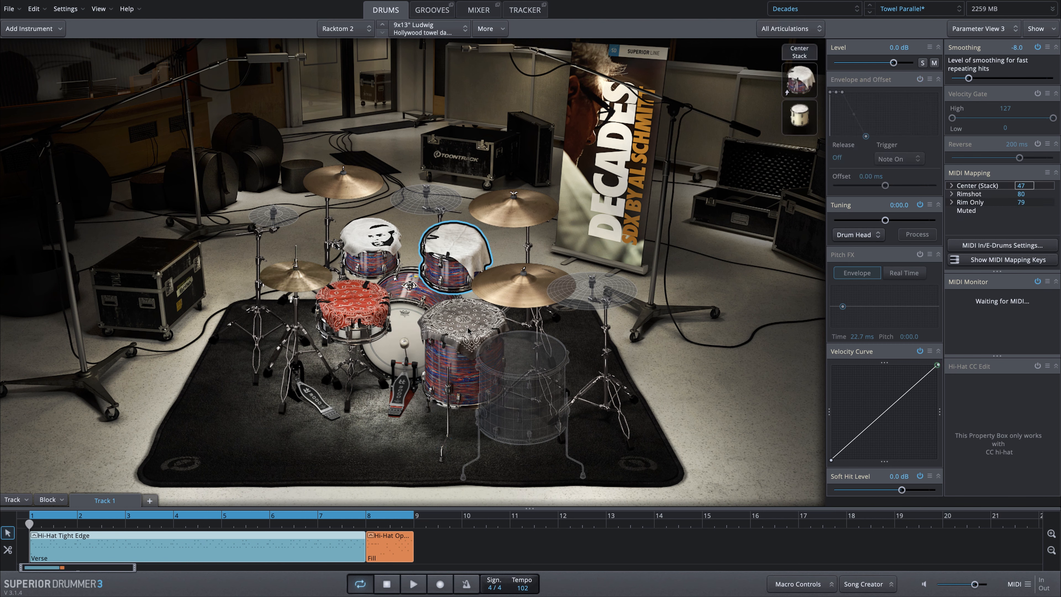
left_click(430, 341)
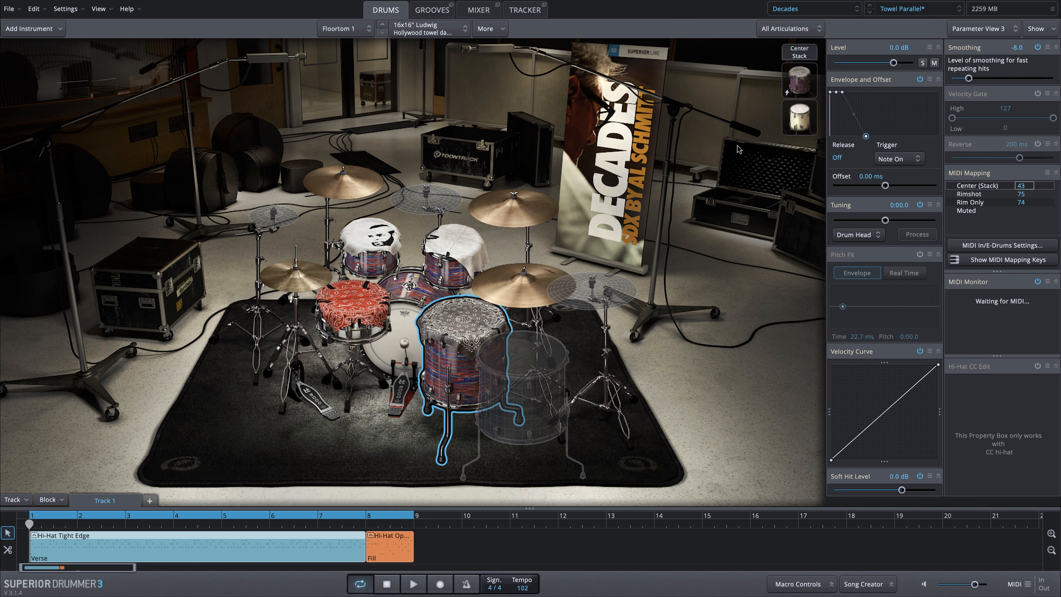
Reload the original Towel Parallel preset from the Toontrack presets and play the groove for comparison.
left_click(908, 15)
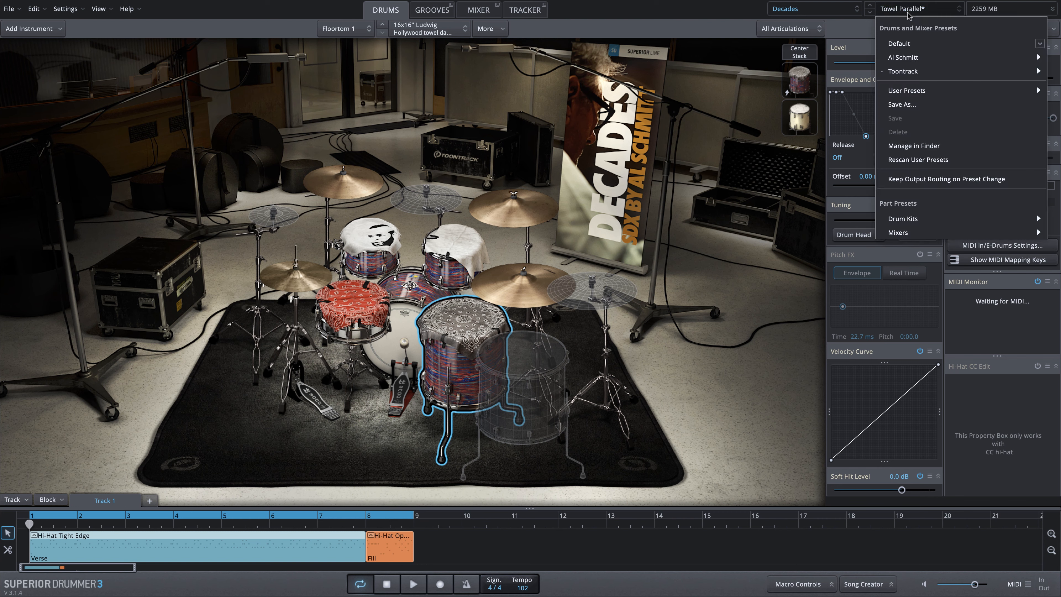
mouse_move(903, 71)
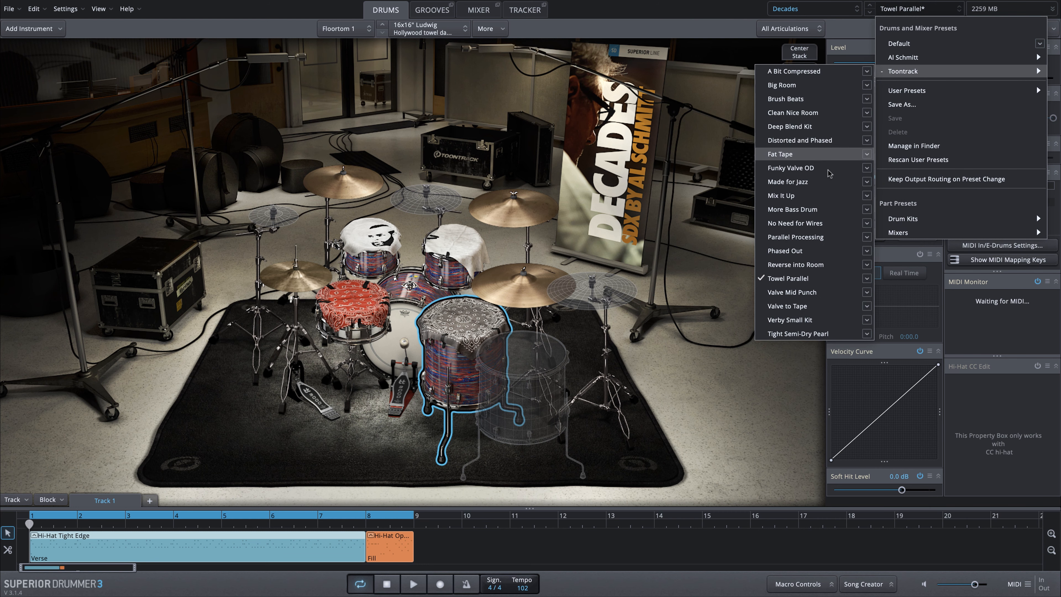
left_click(815, 278)
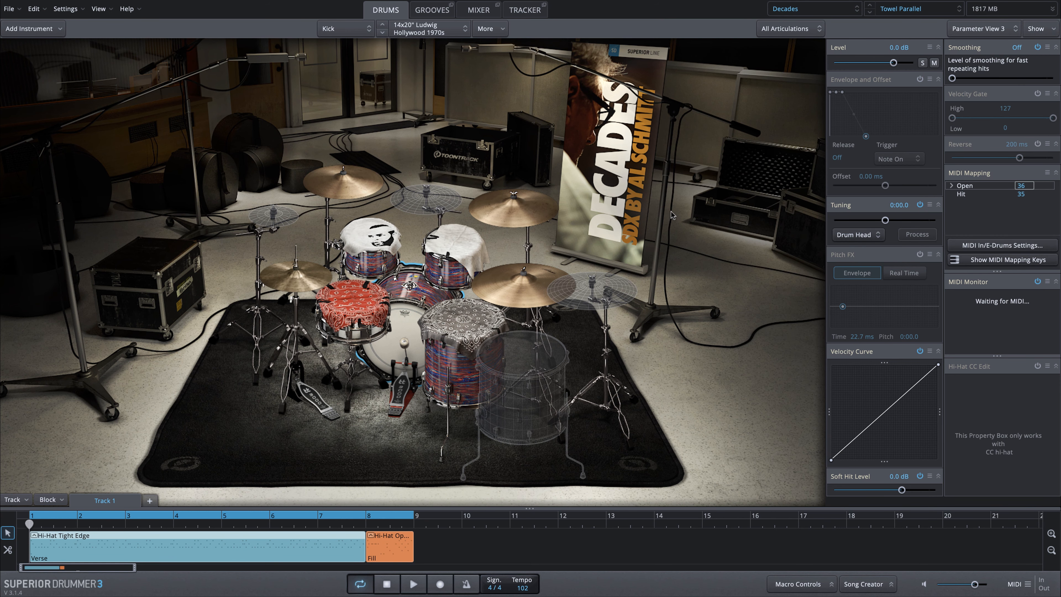
key("space")
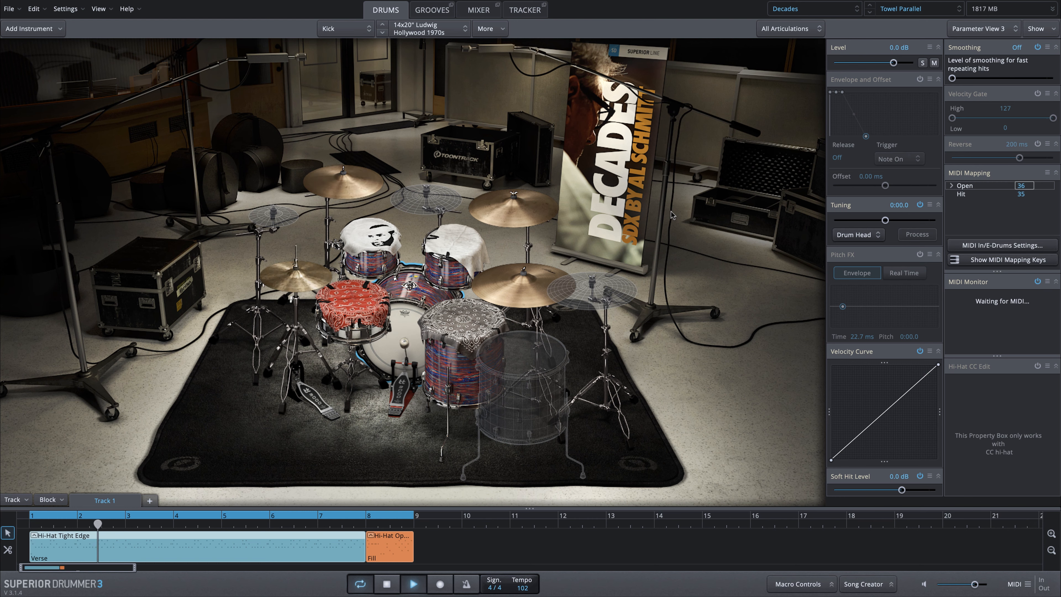
key("space")
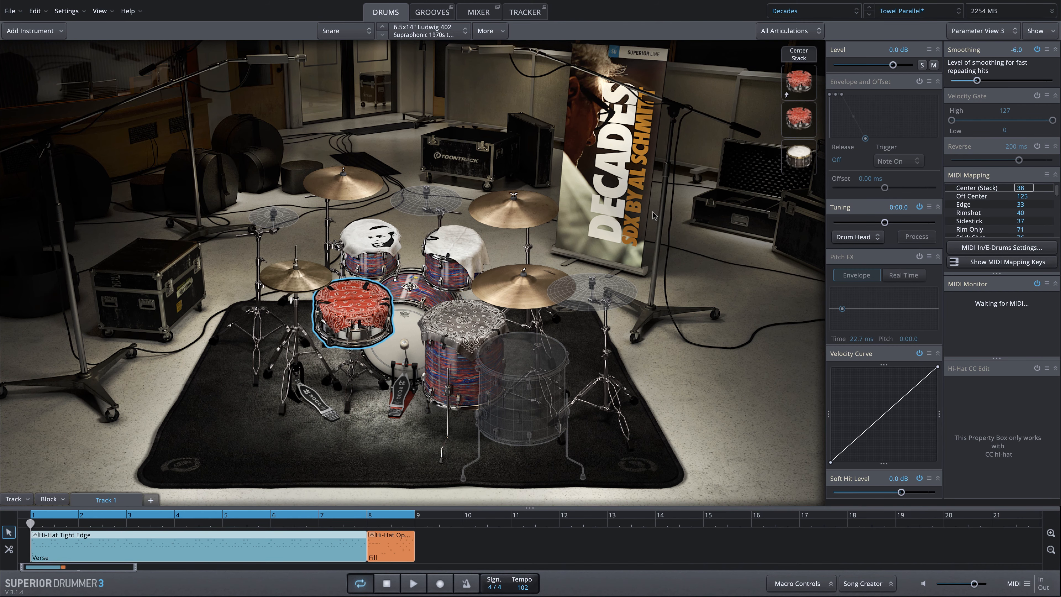
Play the groove and its closing fill with the layered version of the kit.
key("space")
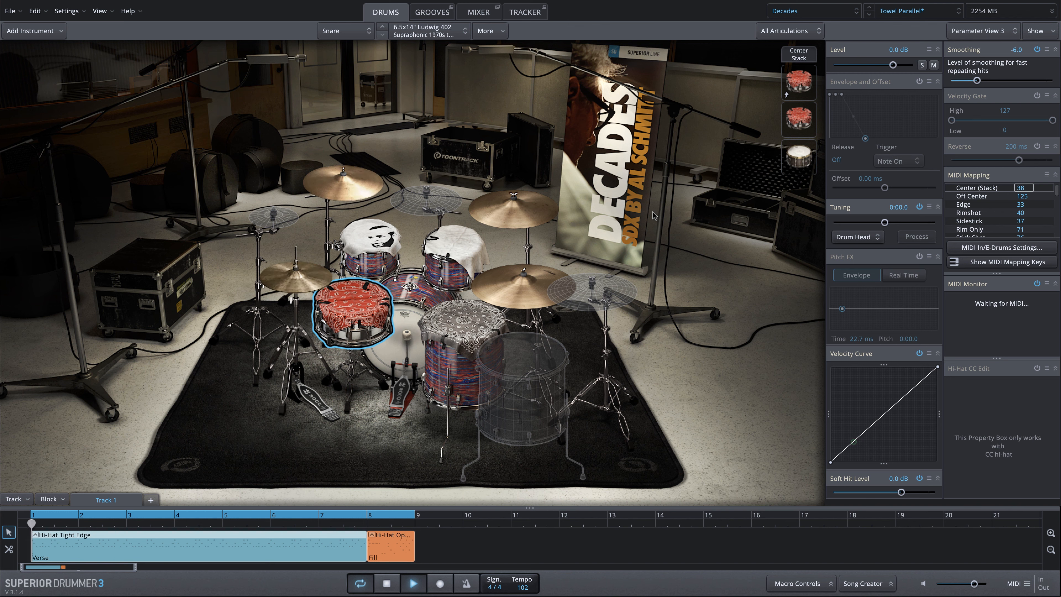
key("space")
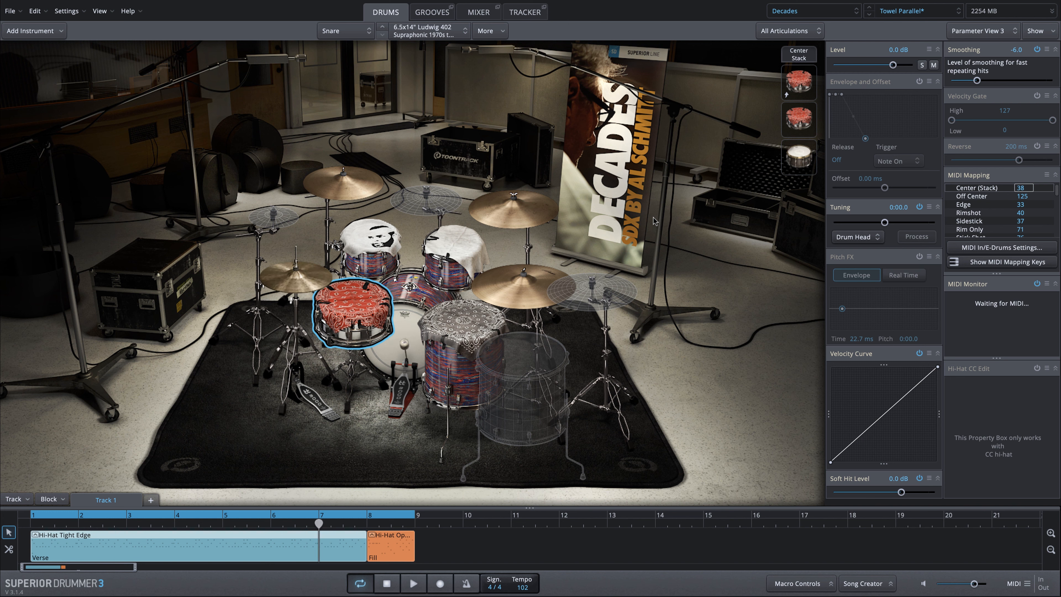
key("space")
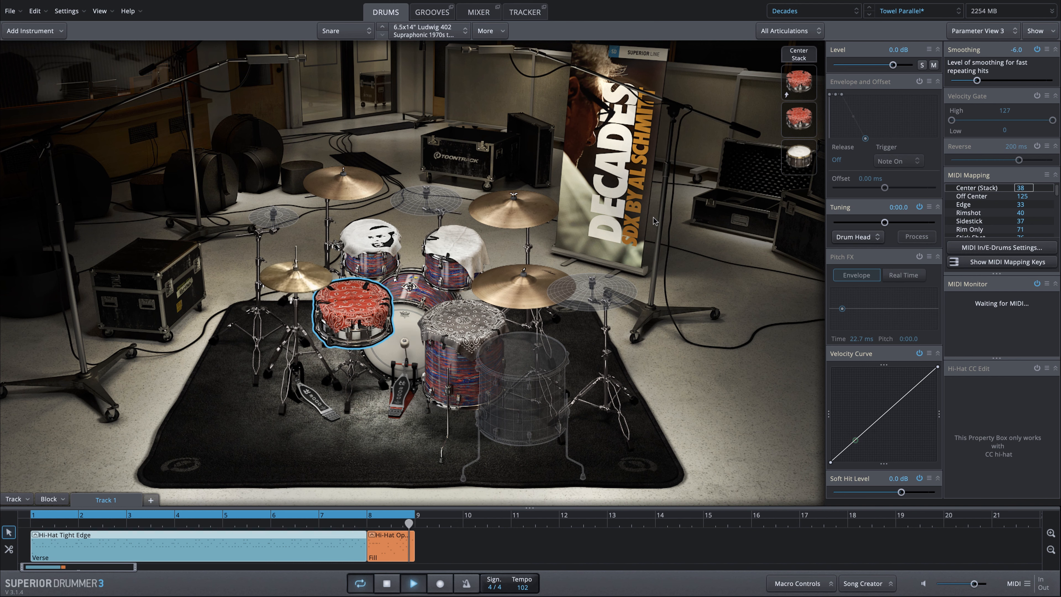
key("space")
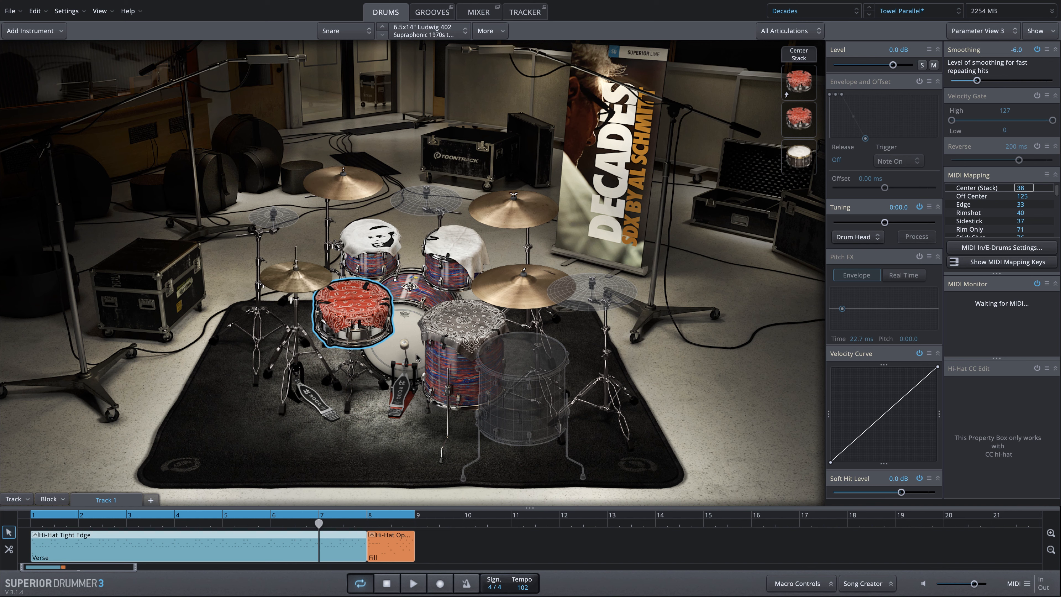
Set the overall levels of Racktom 1 and Racktom 2 to 2.0 dB and check Racktom 2's two stacked layers.
left_click(363, 231)
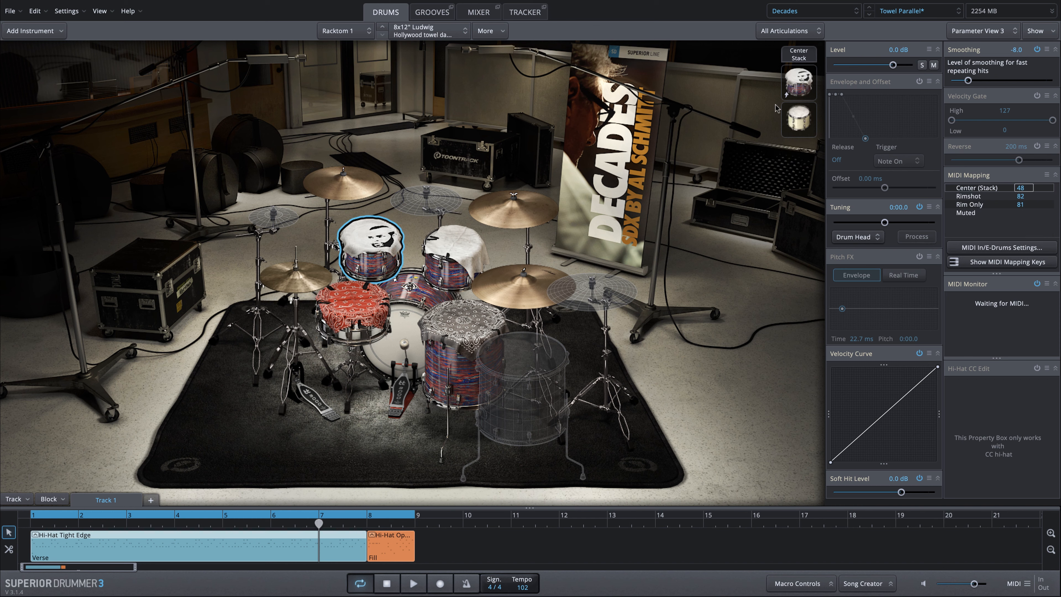
left_click_drag(897, 50, 903, 48)
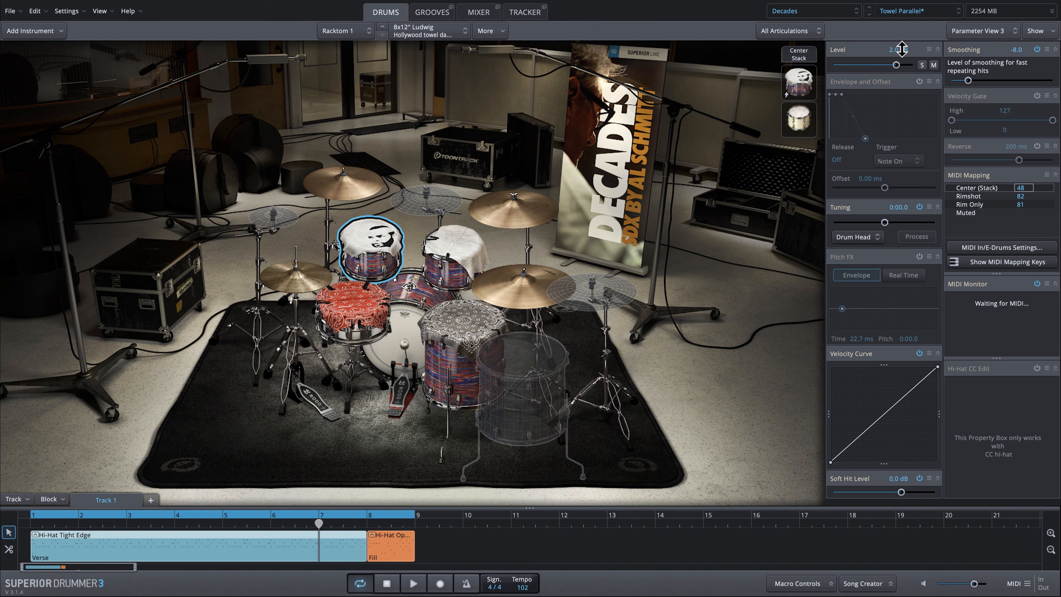
left_click(449, 252)
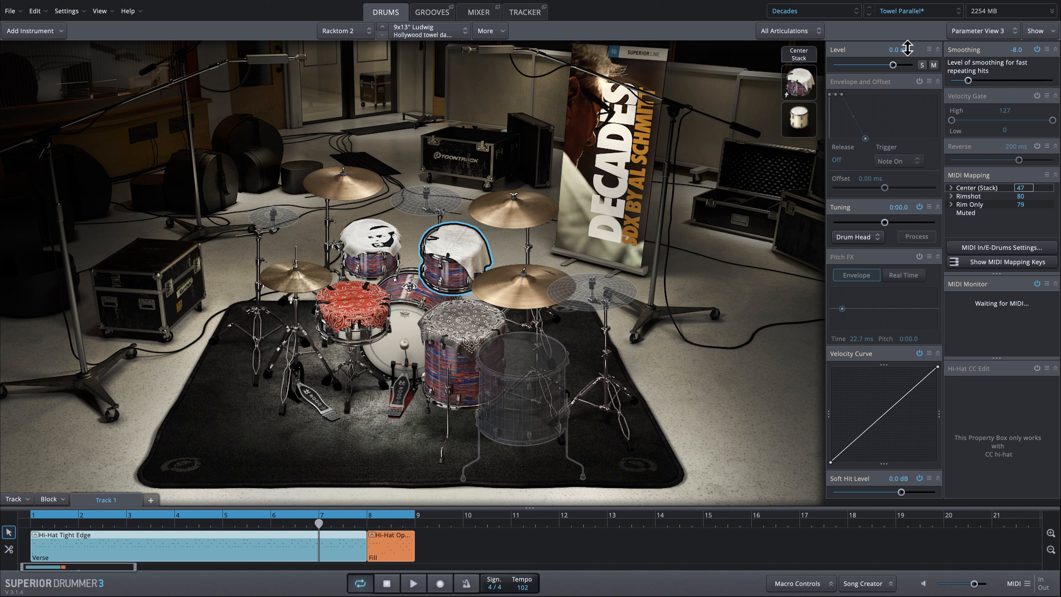
left_click_drag(907, 49, 907, 45)
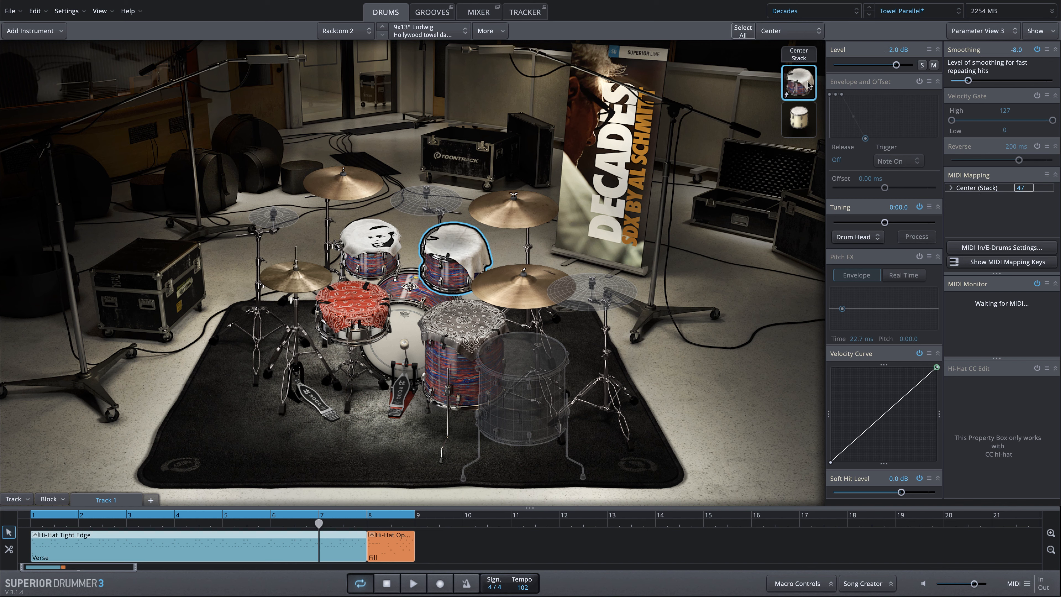
left_click(799, 107)
left_click(796, 91)
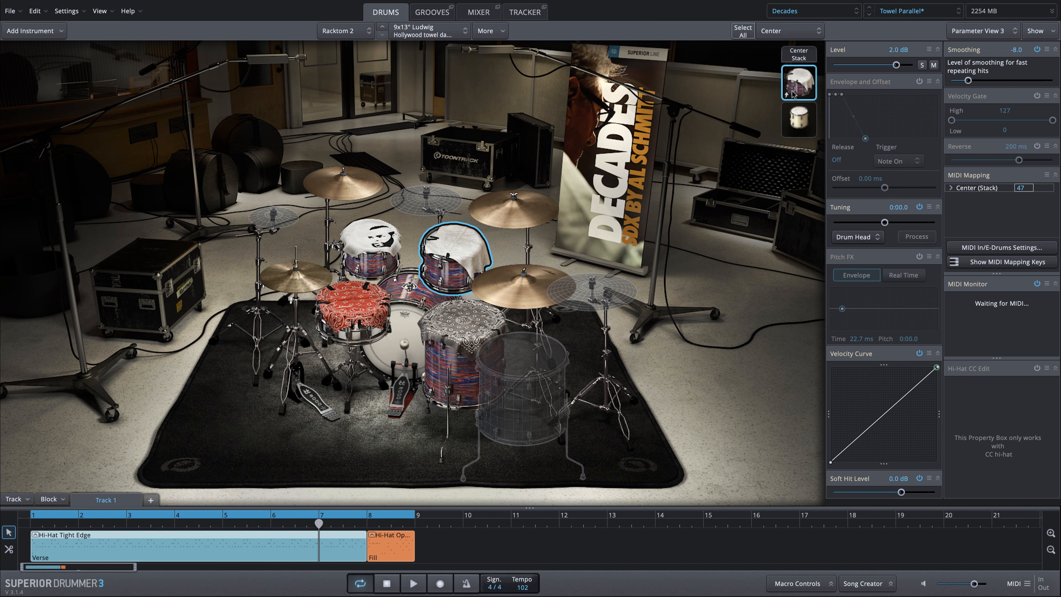
left_click(799, 120)
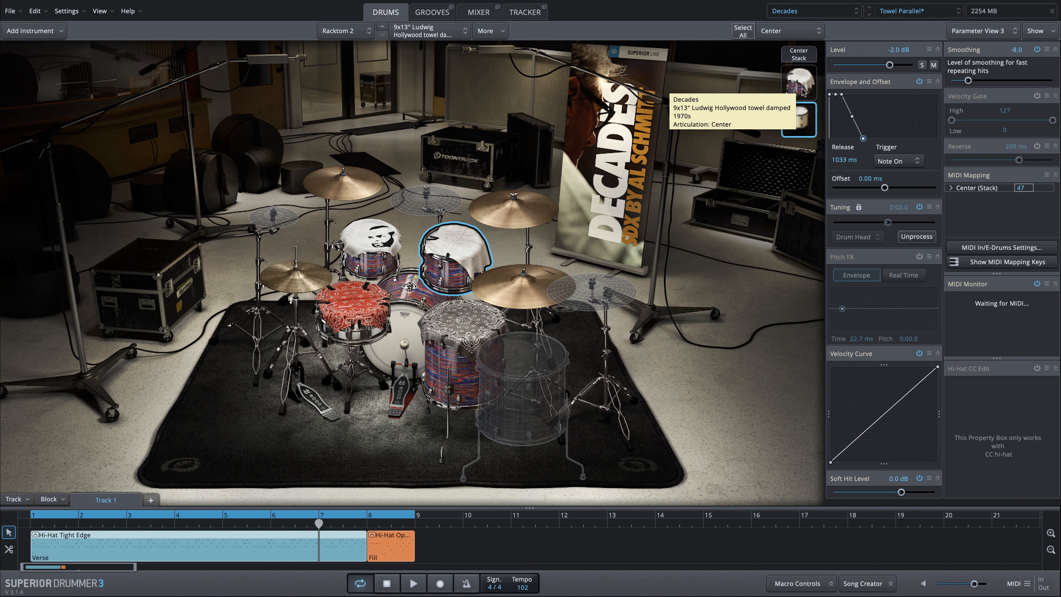
Set the level of Floortom 1's whole Center stack to 2.0 dB and check both layers.
left_click(463, 321)
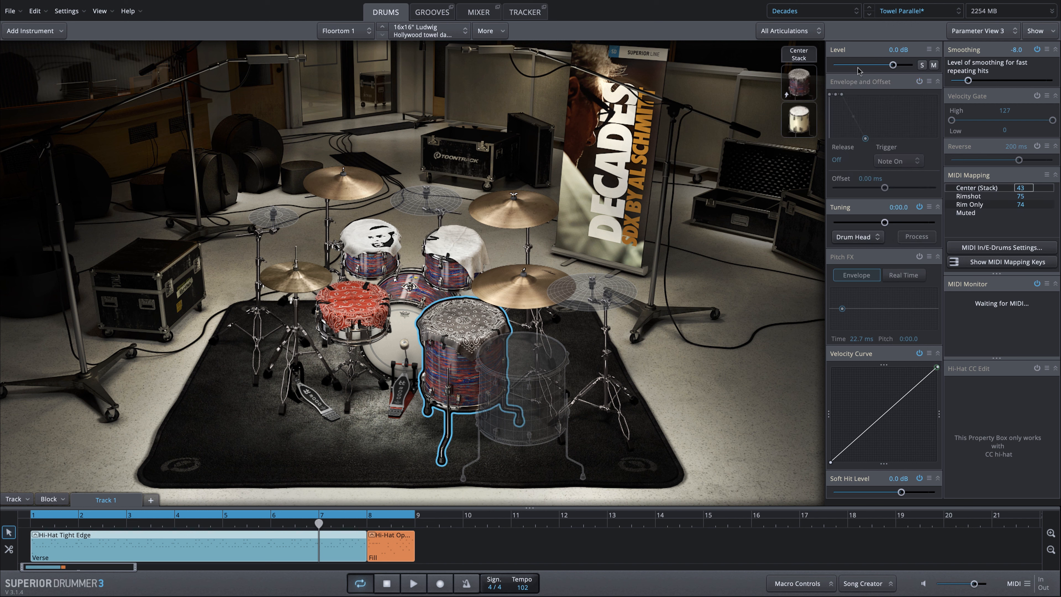
left_click(809, 81)
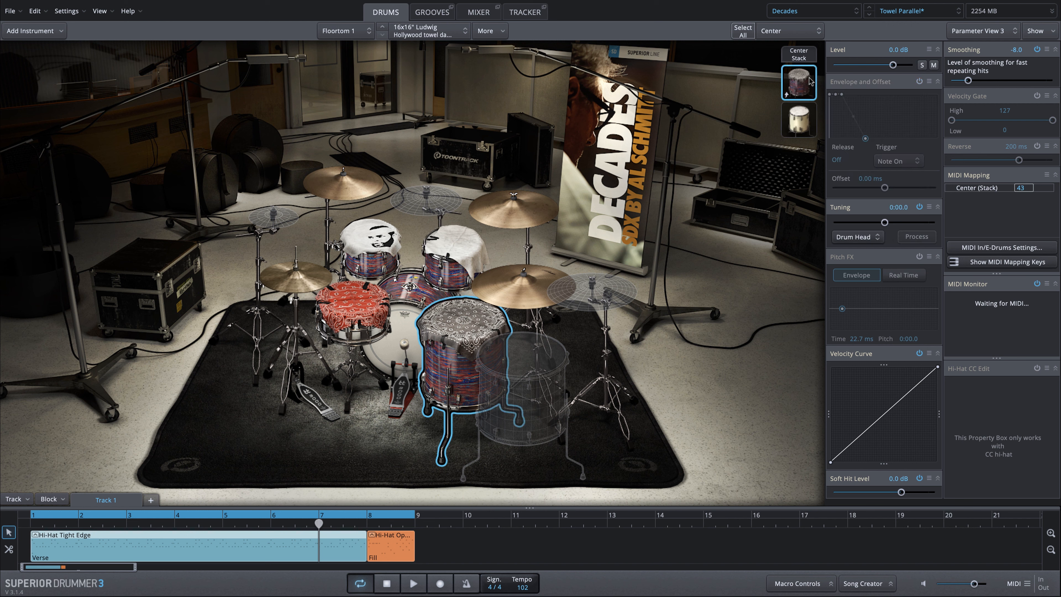
left_click(799, 125)
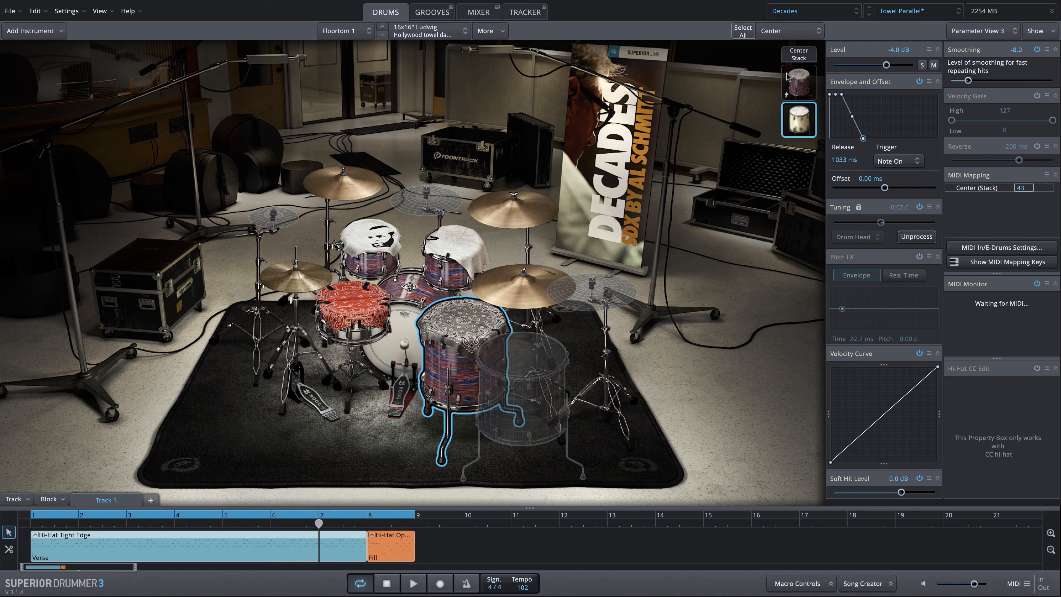
left_click(803, 56)
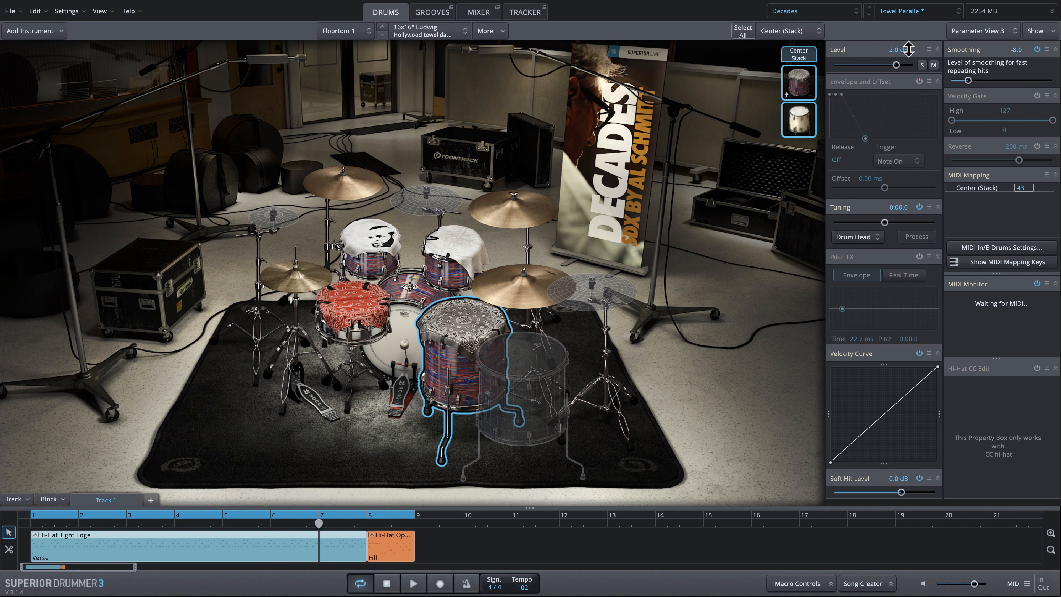
left_click(796, 123)
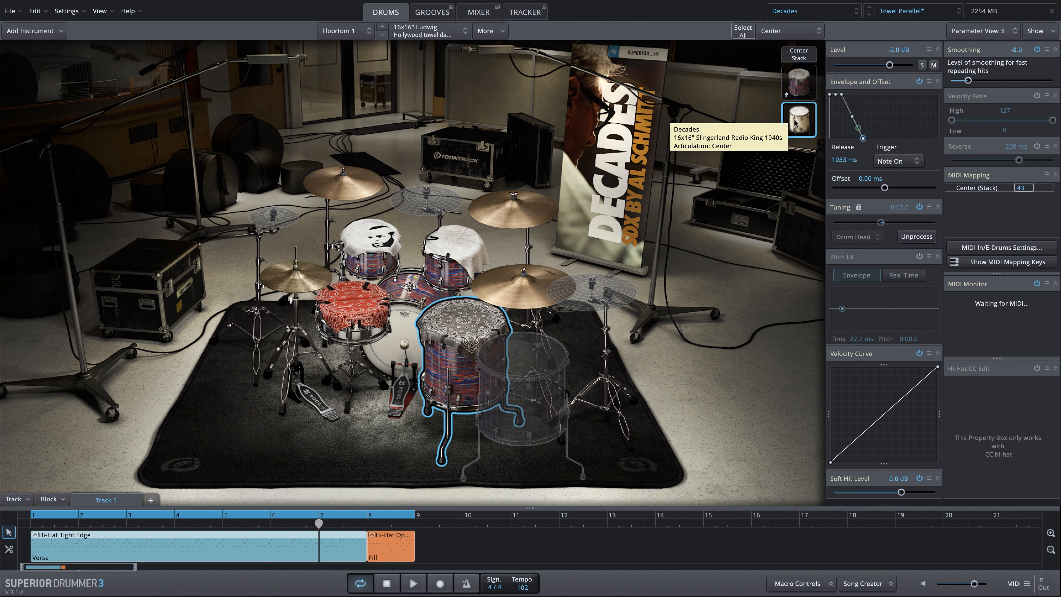
left_click(798, 85)
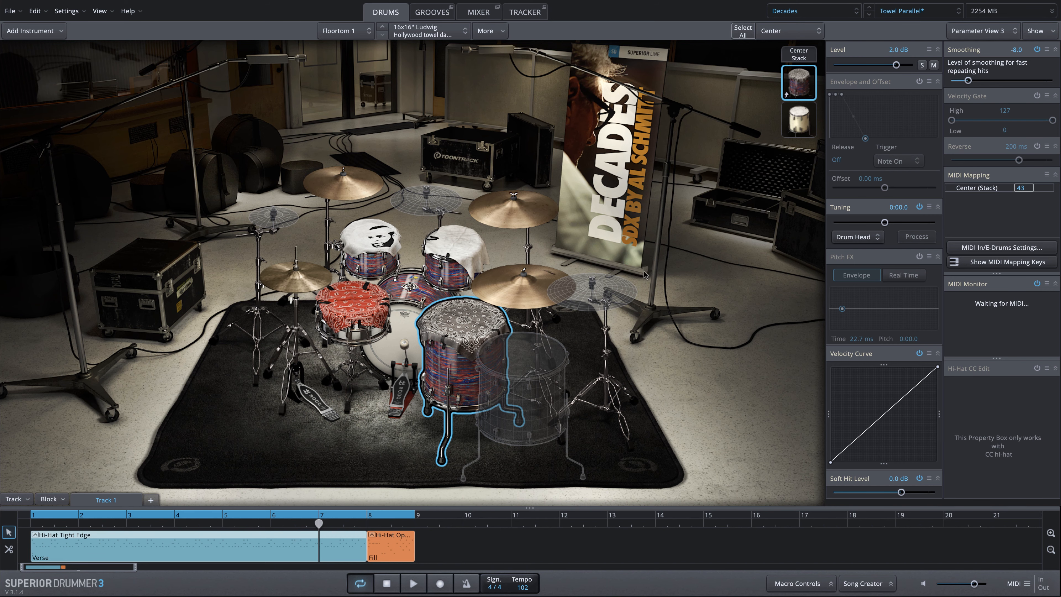
Select the stacked snare and open the mixer view of the kit's channels.
left_click(358, 304)
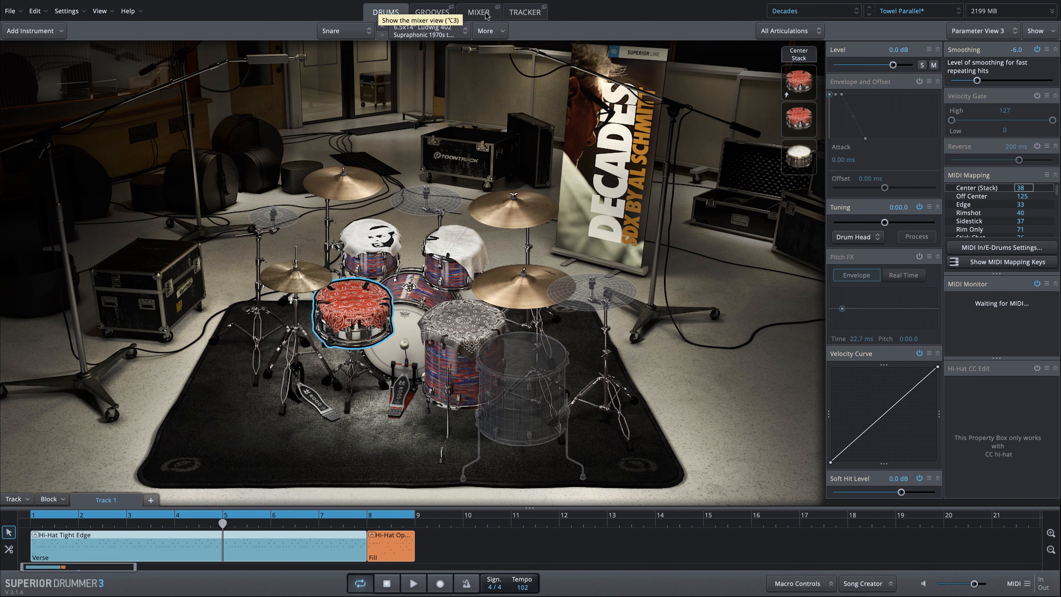
left_click(478, 12)
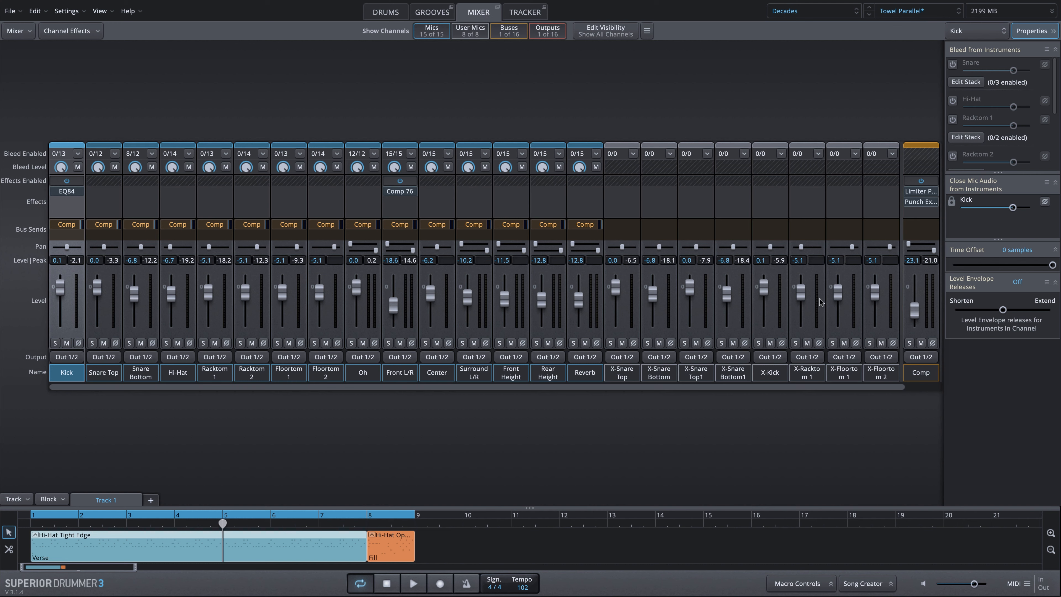
Hide the channel properties and enable bleed from all 15 instruments on the Reverb channel.
left_click(1033, 32)
left_click(585, 372)
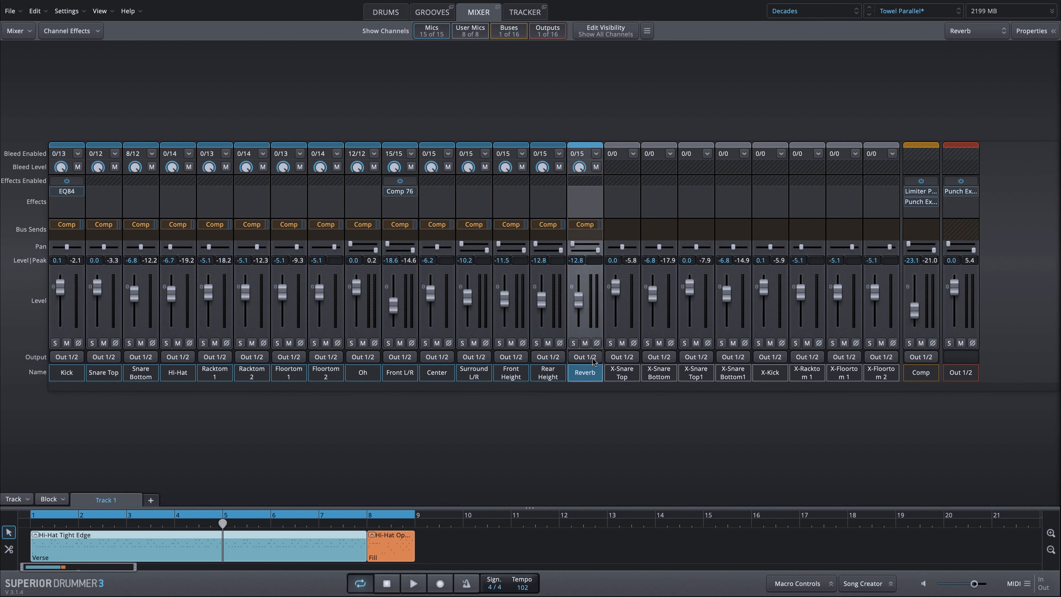
left_click(596, 154)
left_click(627, 166)
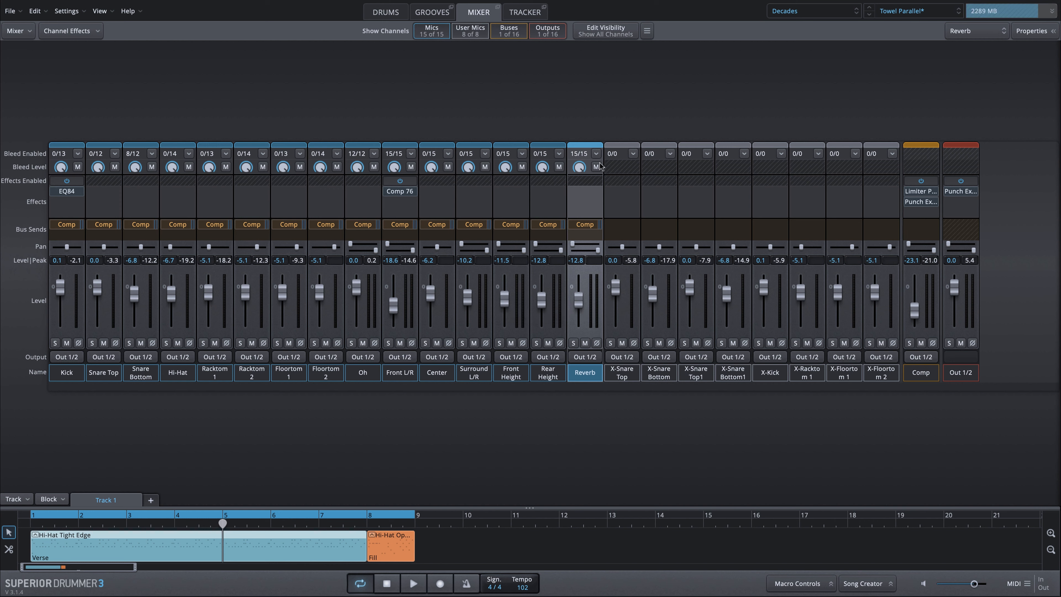
Try a higher Reverb channel level while the groove plays, and return it to -12.8 dB.
key("space")
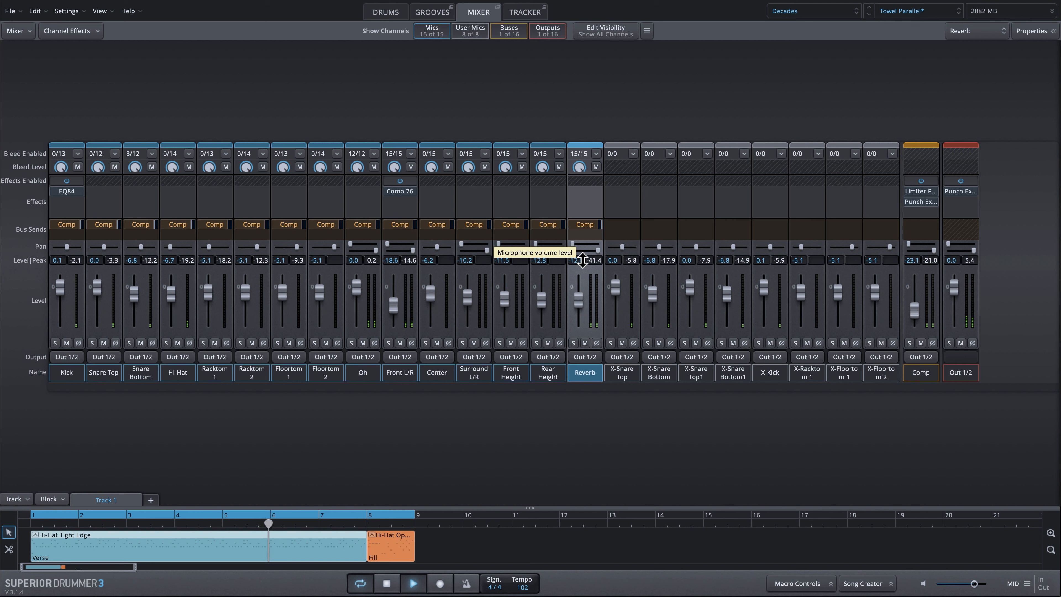
scroll(582, 260, "up", 5)
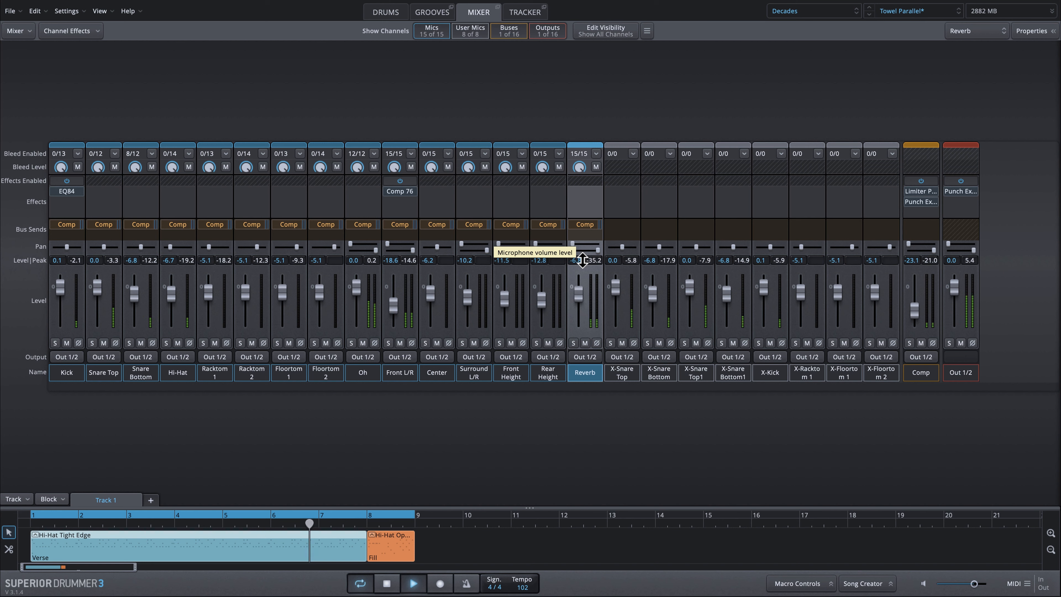
scroll(583, 260, "down", 5)
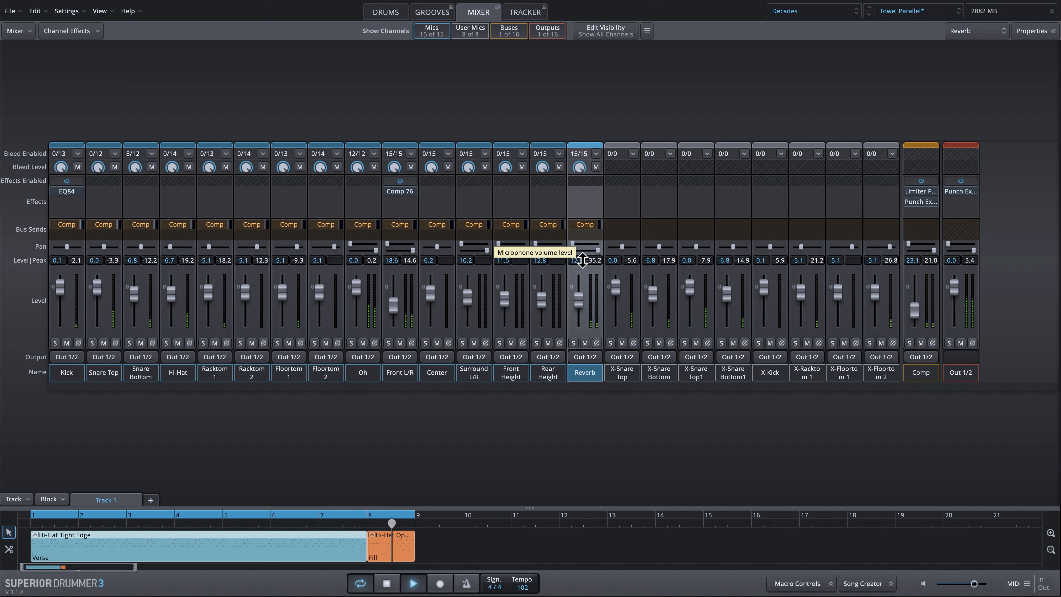
key("space")
Play the groove with the Comp bus soloed to hear it alone, and clear the solo.
left_click(912, 375)
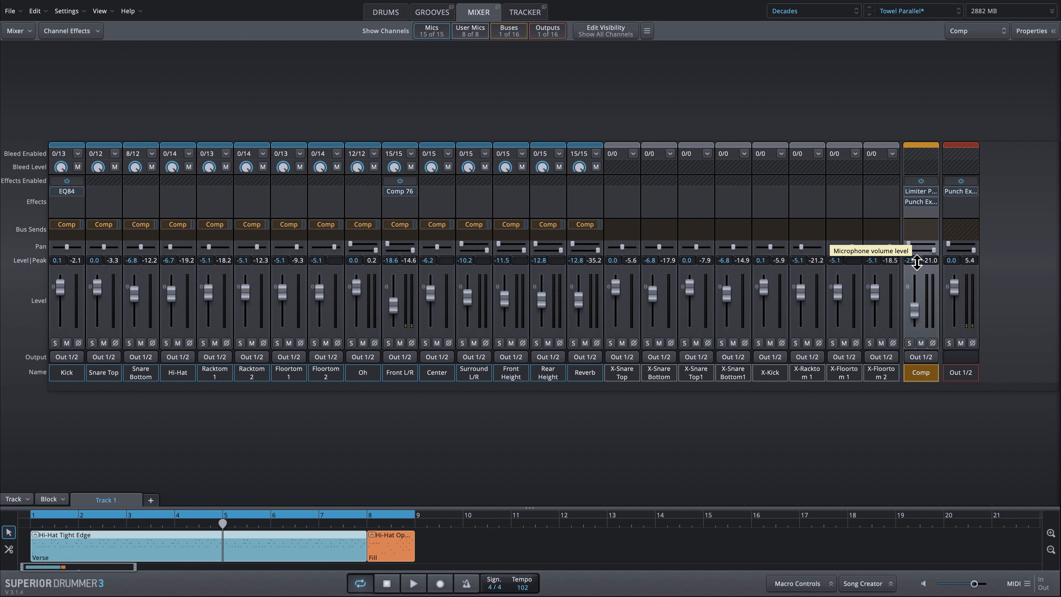
left_click(909, 342)
key("space")
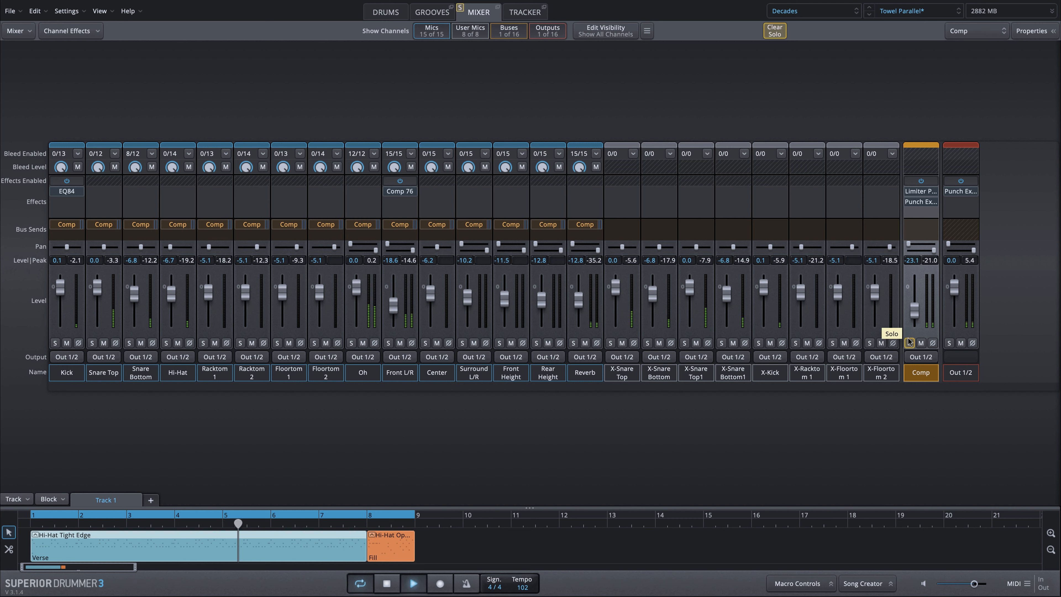
left_click(909, 343)
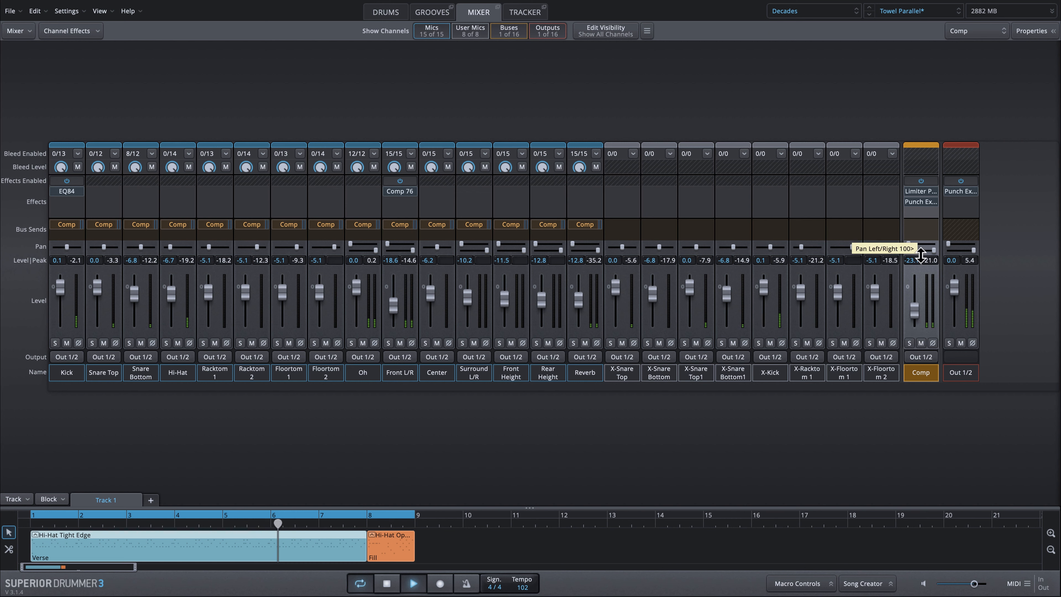
Raise the Comp bus level to -15.1 dB and compare the groove with the bus muted and unmuted.
left_click_drag(916, 261, 916, 258)
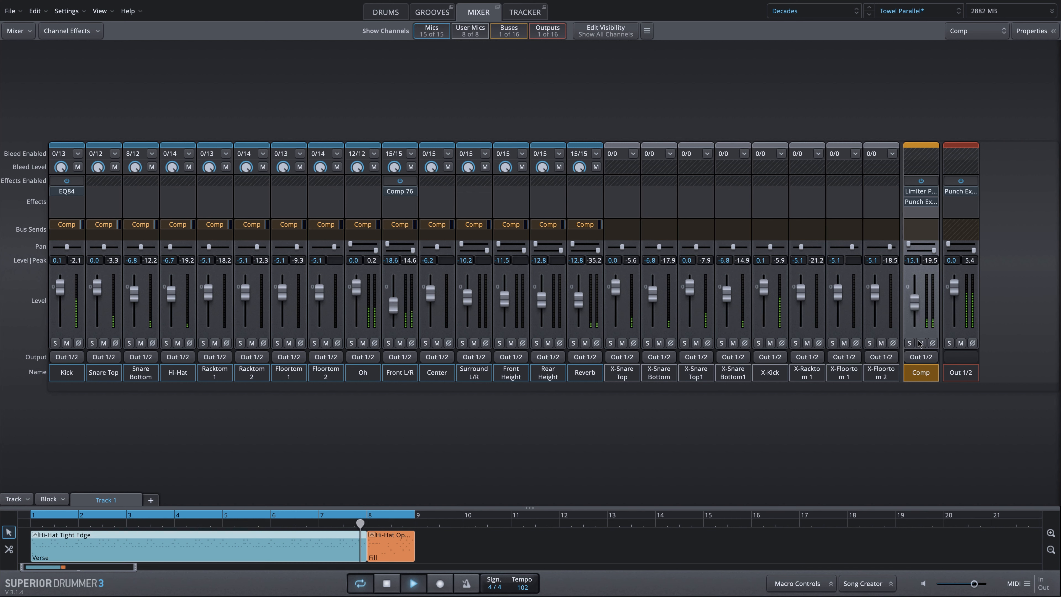
left_click(920, 342)
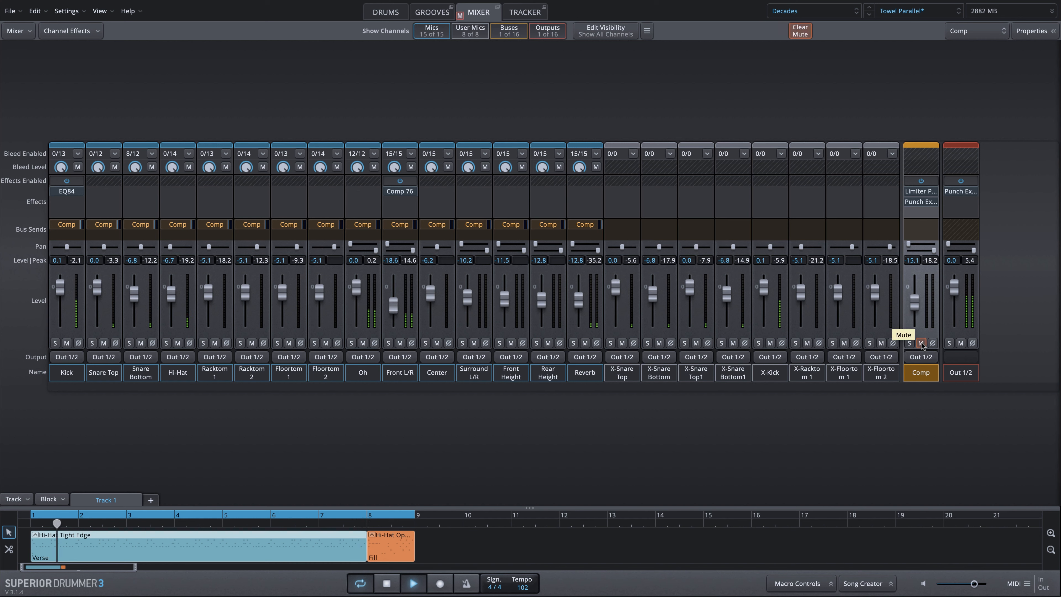
left_click(921, 342)
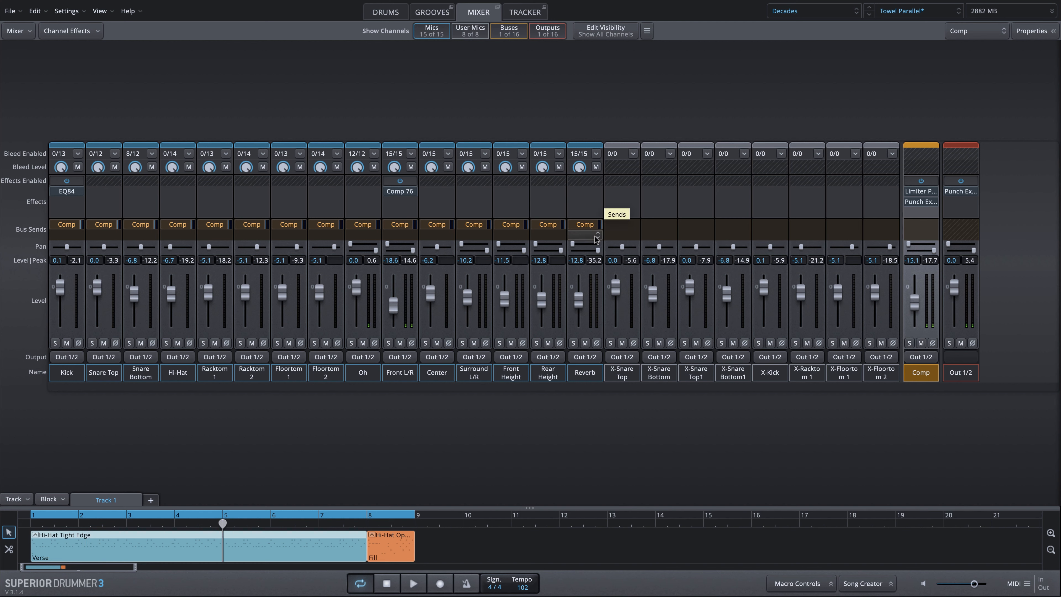
Add a Comp bus send to all eight X- channels and compare the playing groove with the bus muted and unmuted.
left_click_drag(585, 224, 874, 229)
left_click(684, 226)
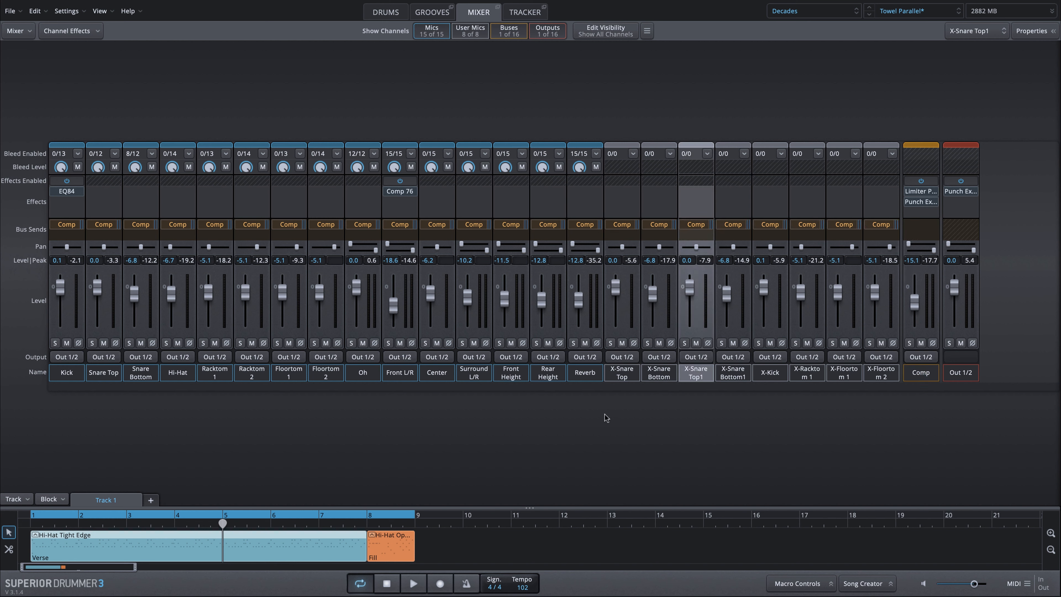
key("space")
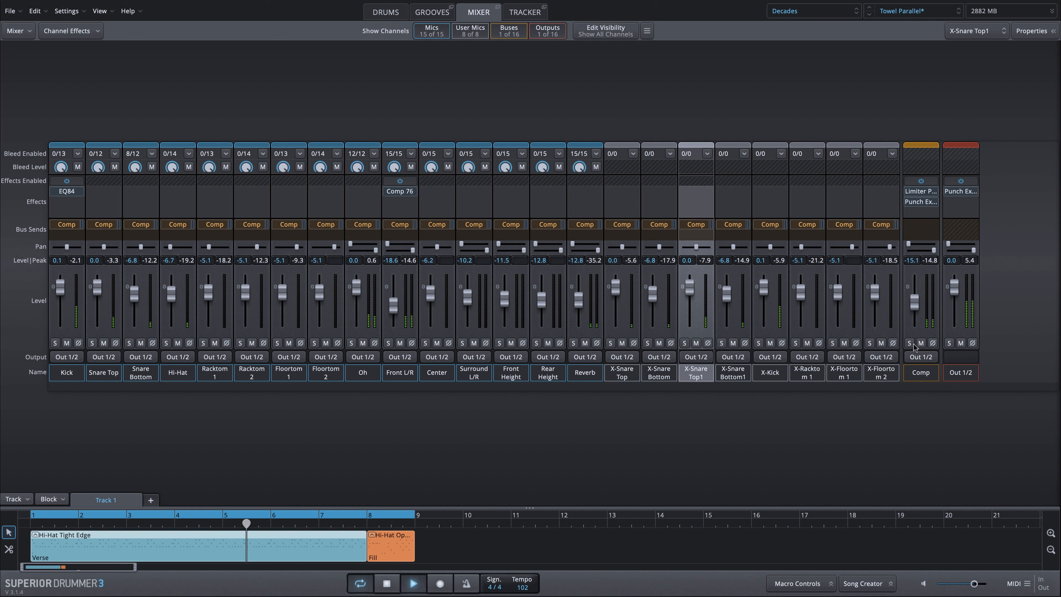
left_click(921, 342)
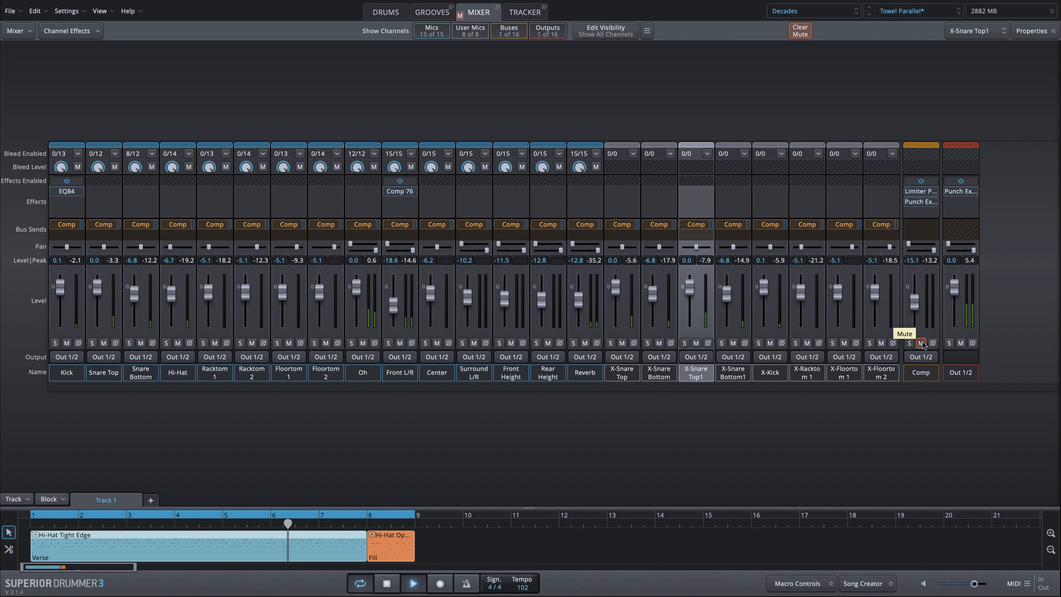
left_click(920, 342)
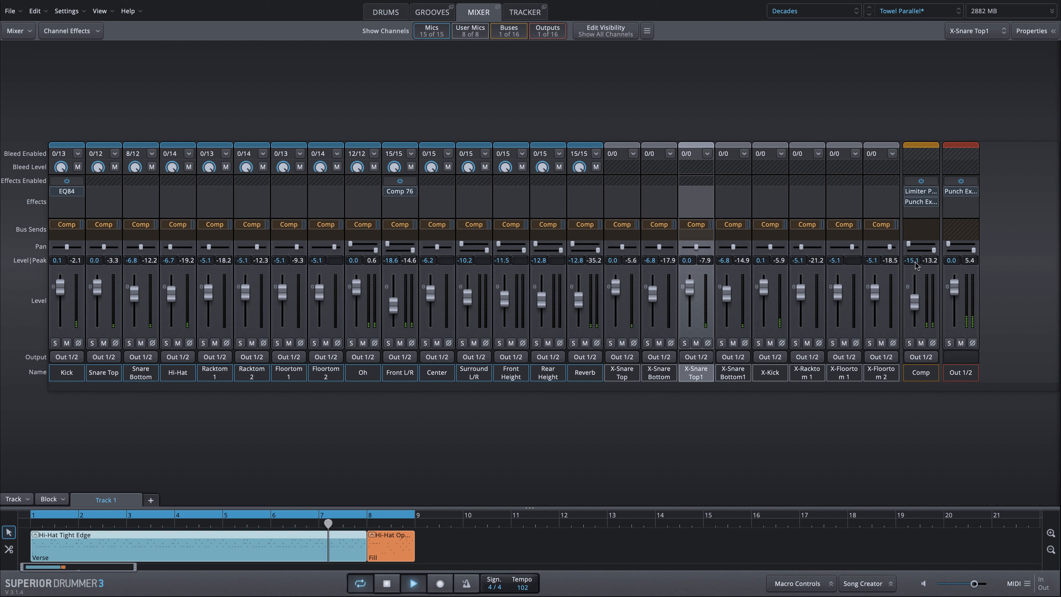
Settle the Comp bus level at -17.1 dB while comparing against the muted bus, and stop playback.
scroll(916, 262, "down", 2)
scroll(916, 262, "down", 2)
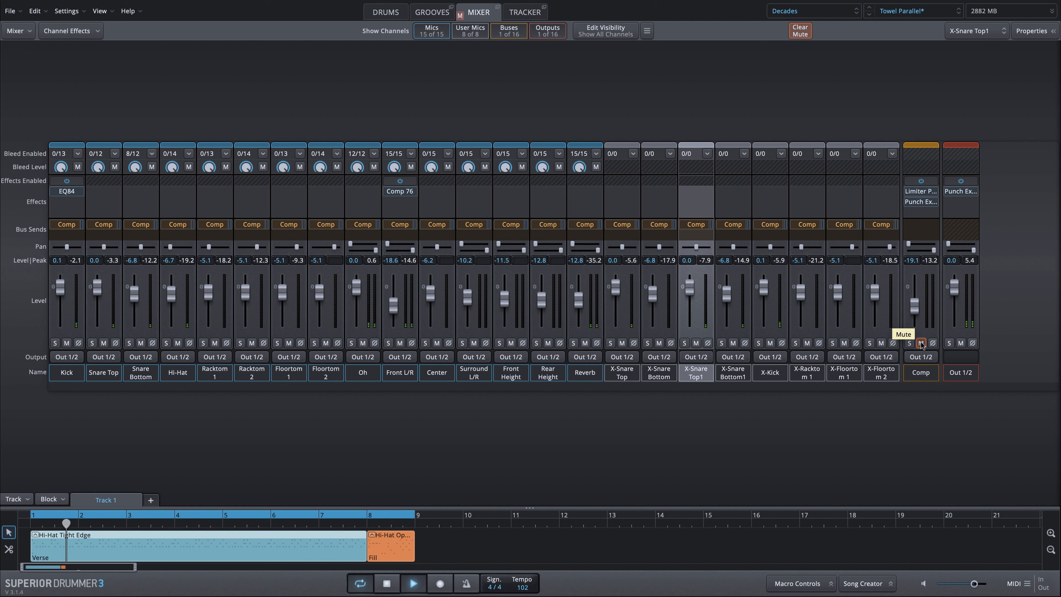
scroll(914, 262, "up", 6)
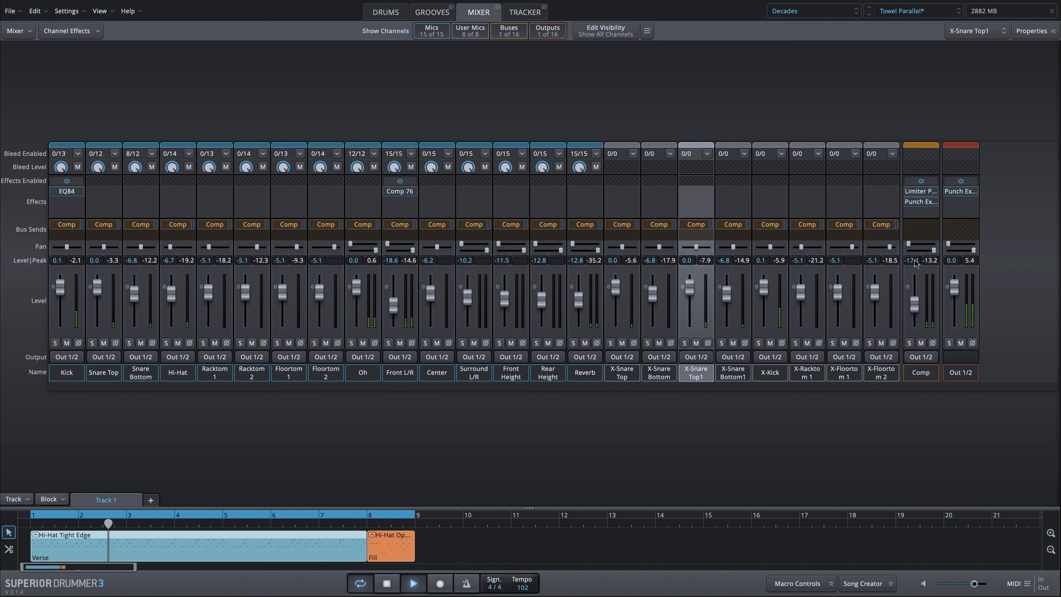
scroll(915, 261, "down", 4)
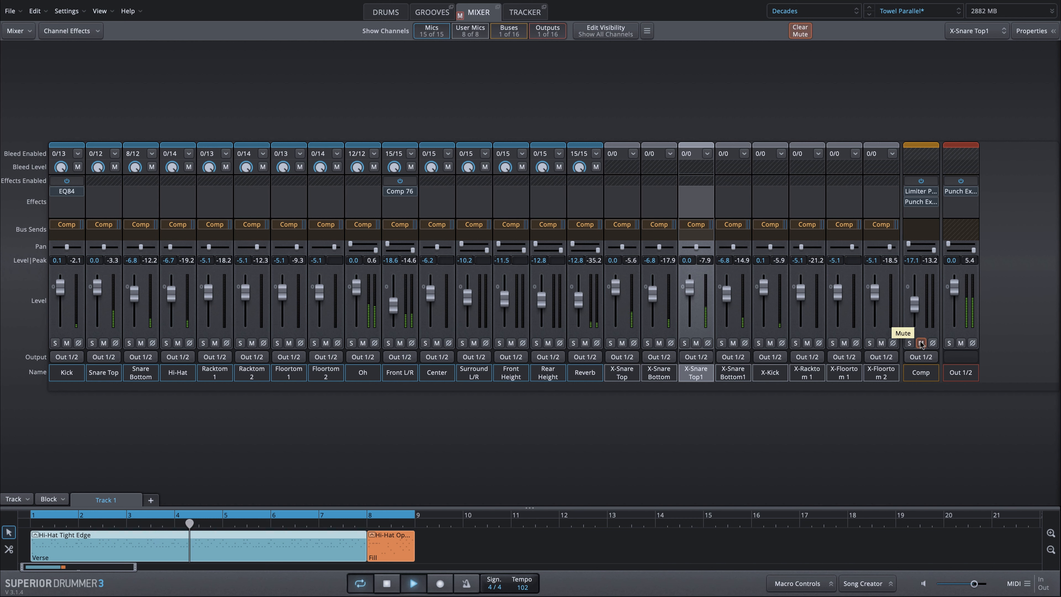
key("space")
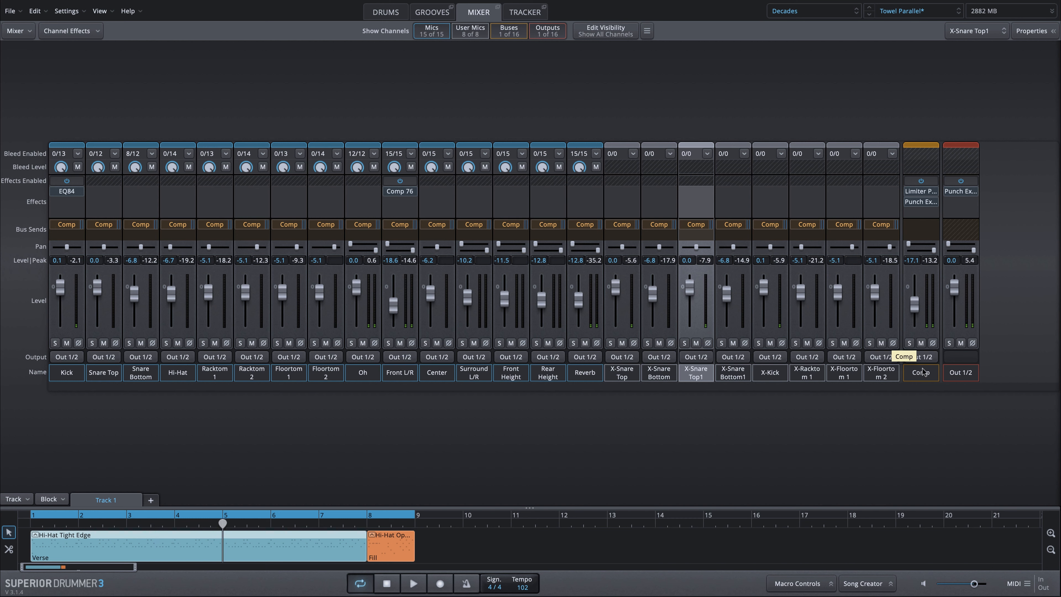